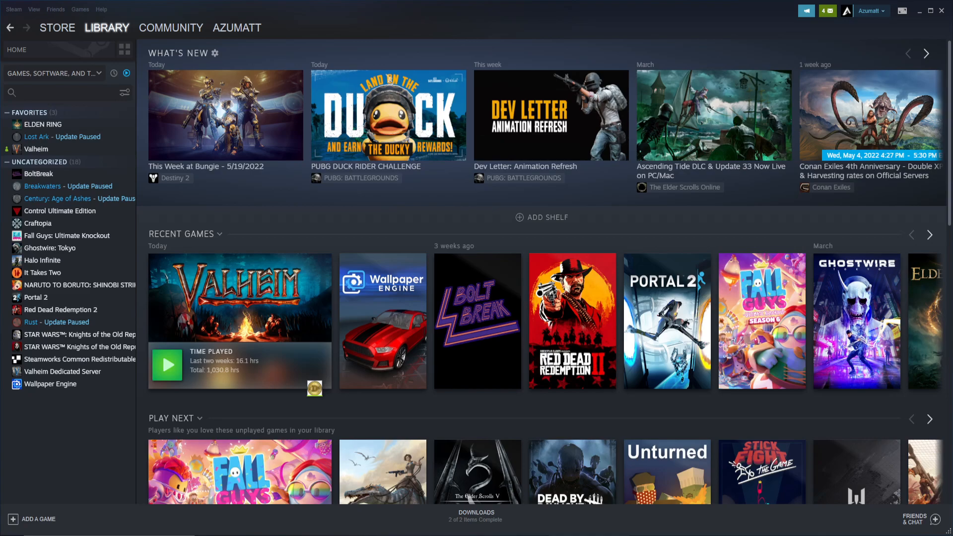
Verify the integrity of Valheim's game files from its properties and close the properties dialog.
left_click(39, 149)
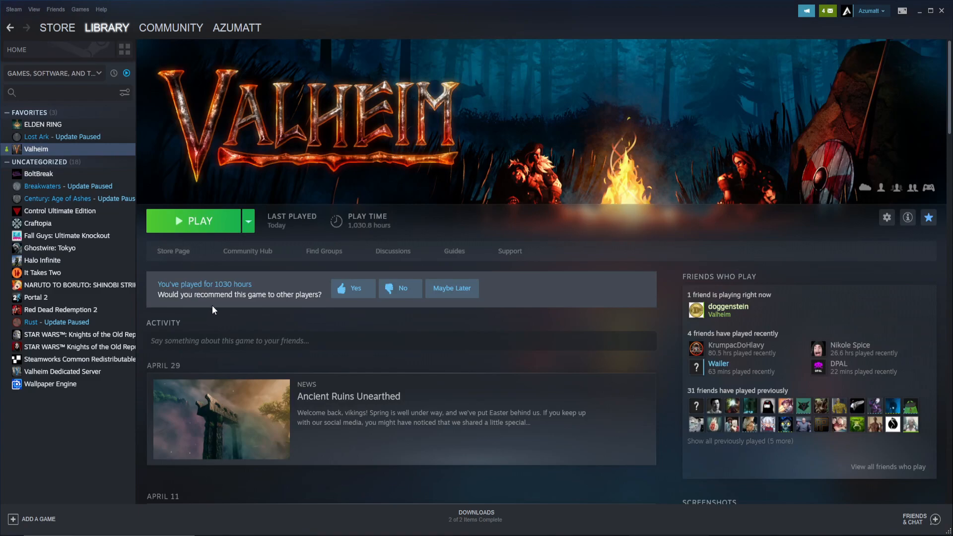
right_click(41, 149)
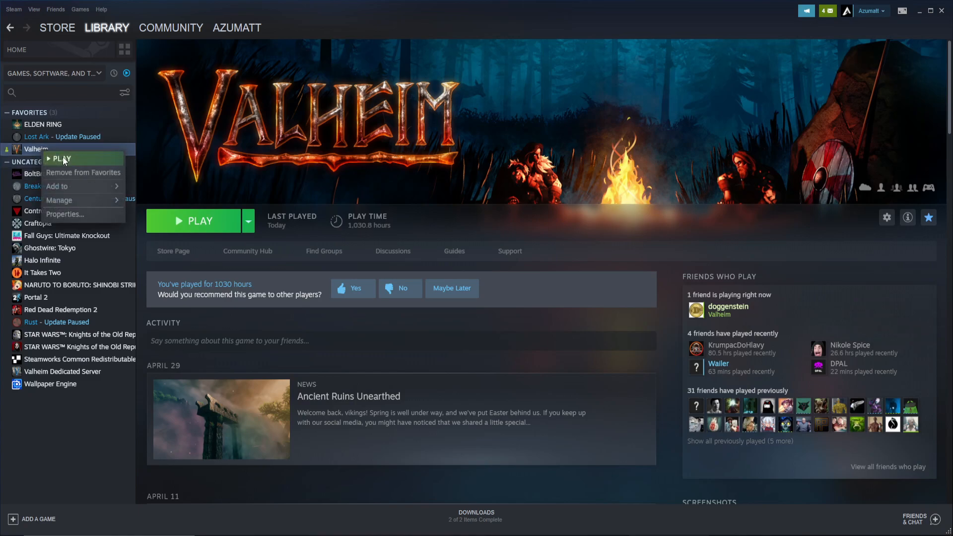
left_click(75, 213)
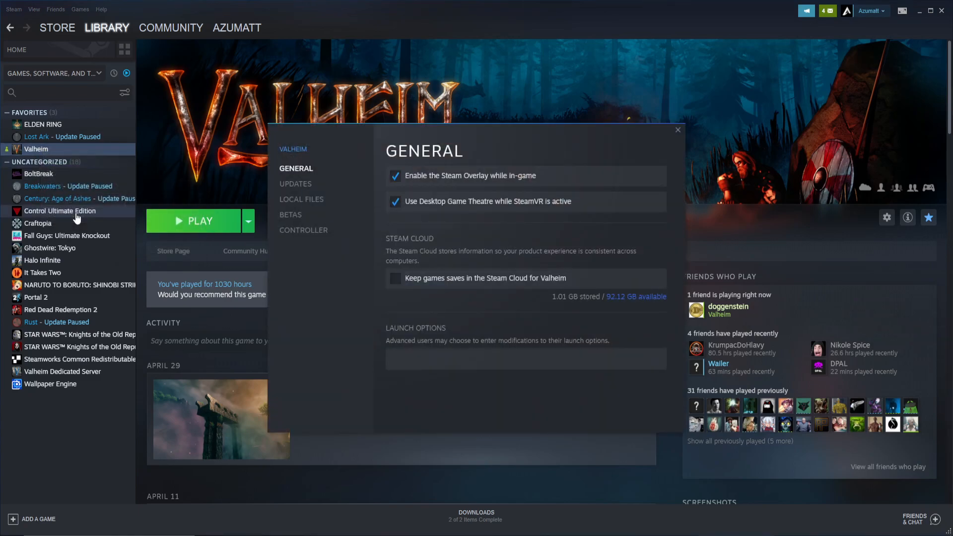
left_click(305, 201)
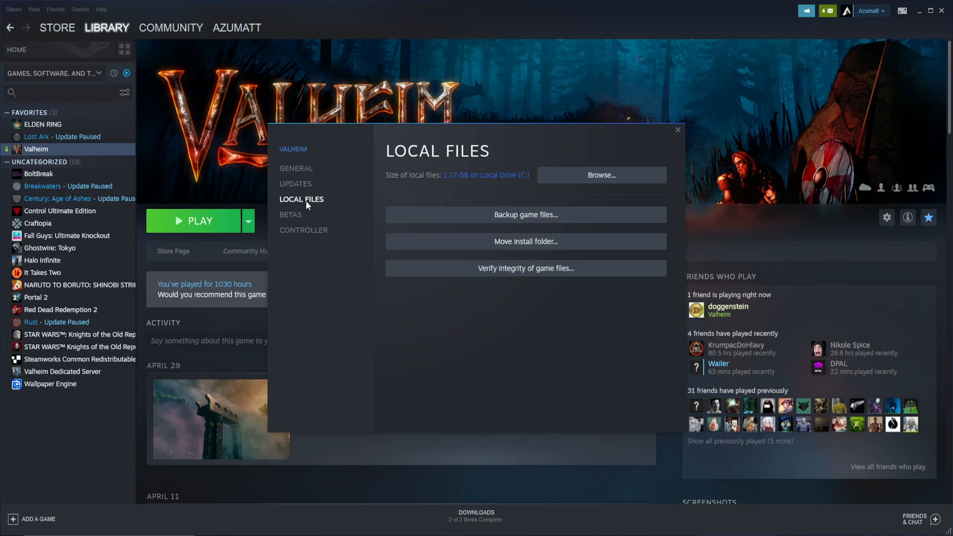
left_click(525, 270)
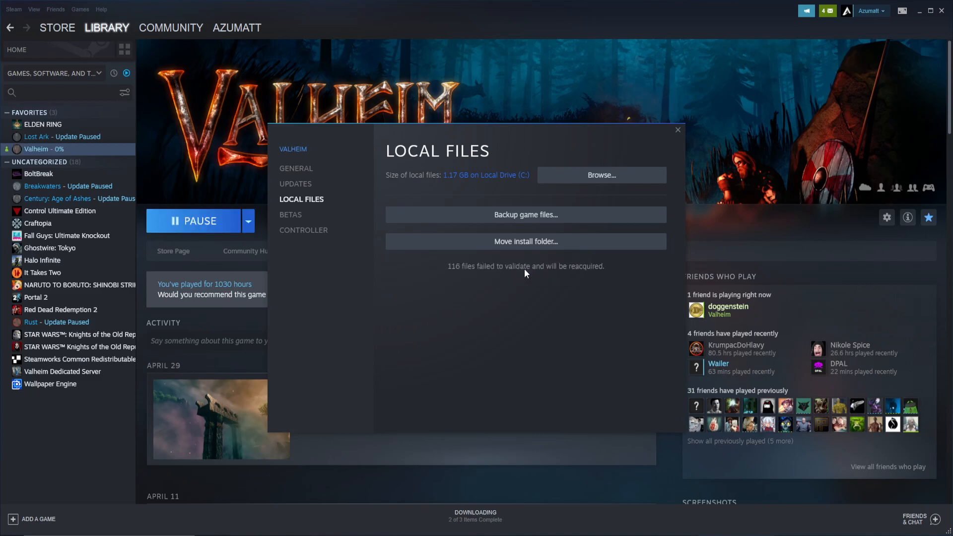
left_click(680, 132)
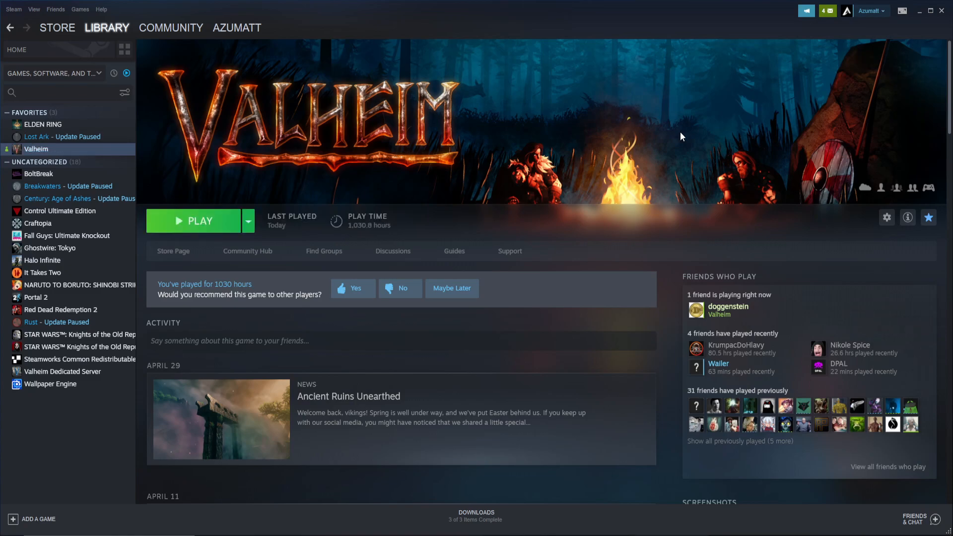
Browse Valheim's local files in File Explorer and review the clean install's files and folders.
right_click(46, 150)
mouse_move(85, 200)
left_click(165, 215)
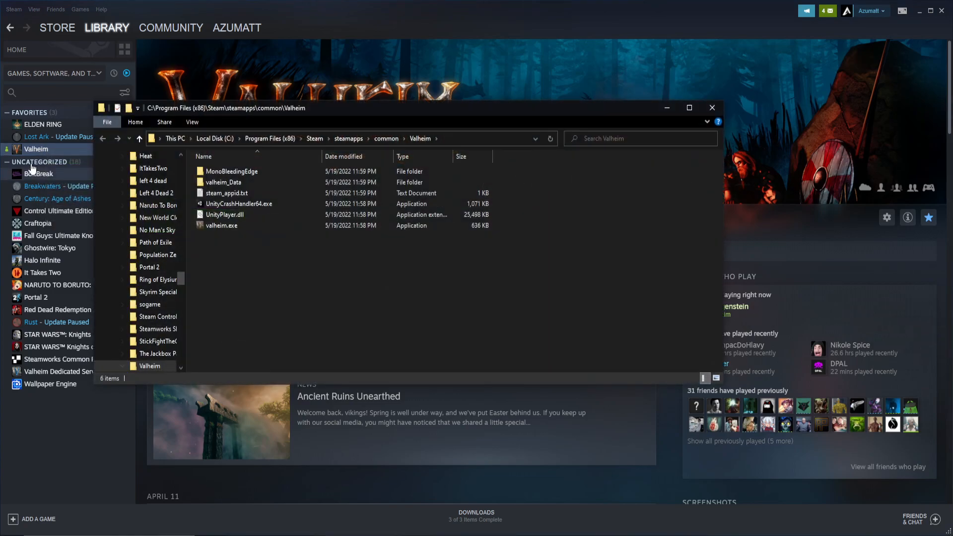
left_click_drag(404, 110, 446, 117)
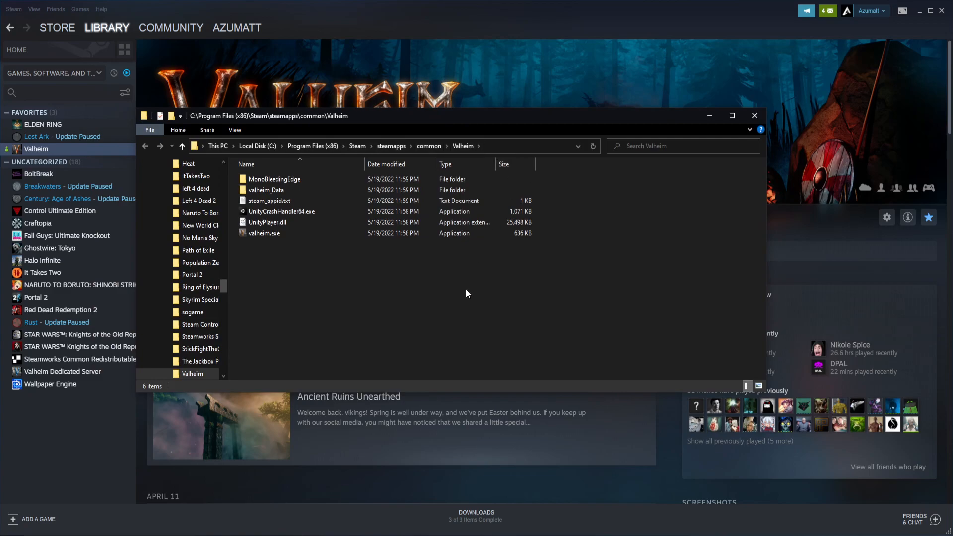
left_click_drag(281, 268, 251, 179)
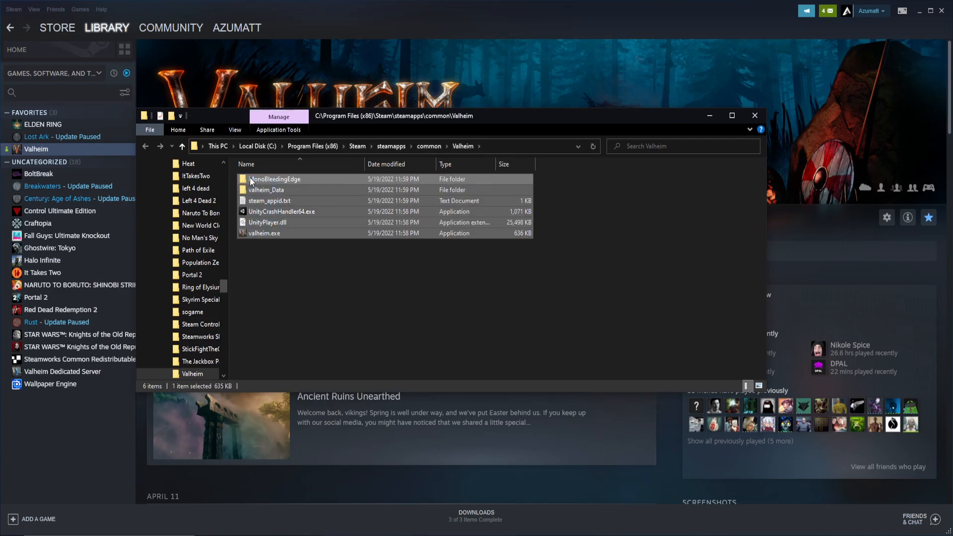
left_click(347, 293)
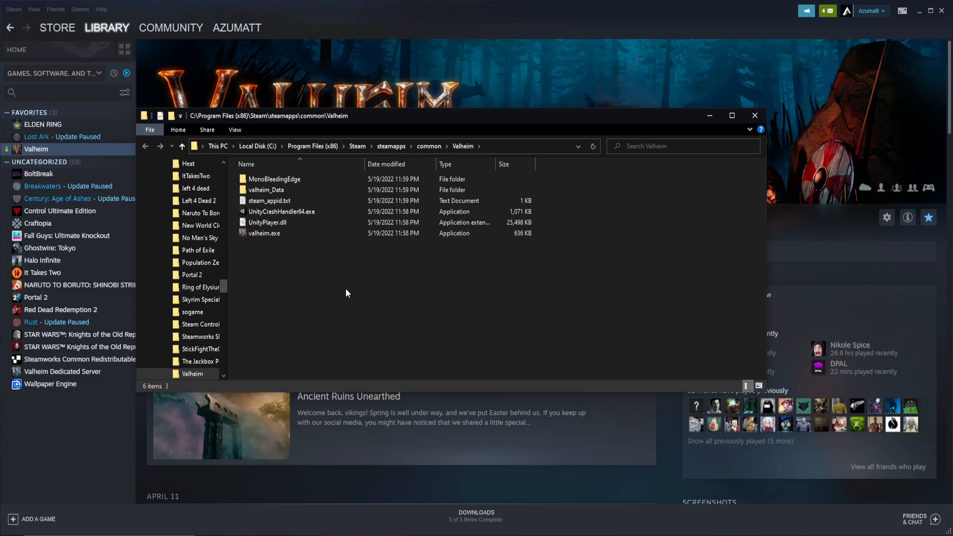
Look through the modded Valheim_OLD folder in common for comparison and return to the Valheim folder.
left_click(426, 147)
scroll(364, 298, "down", 2)
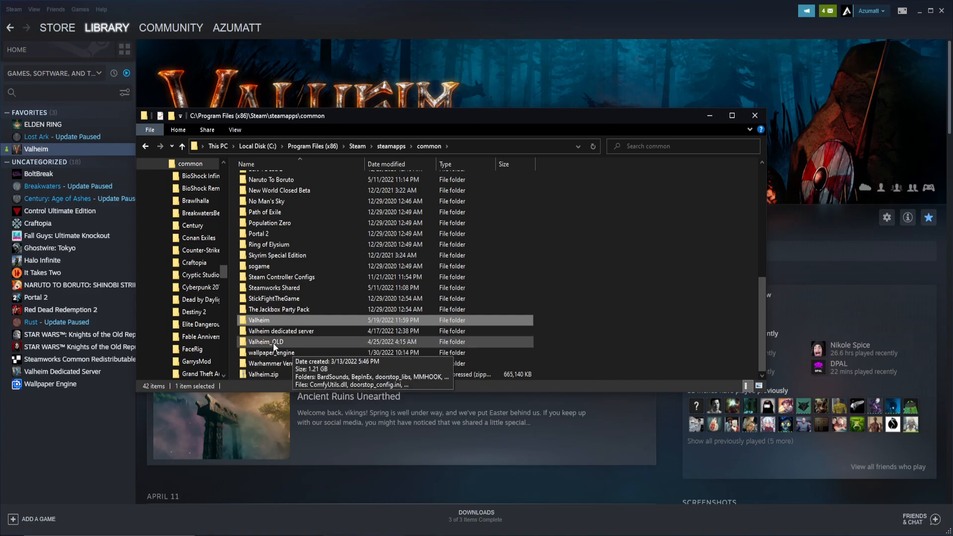
left_click(290, 341)
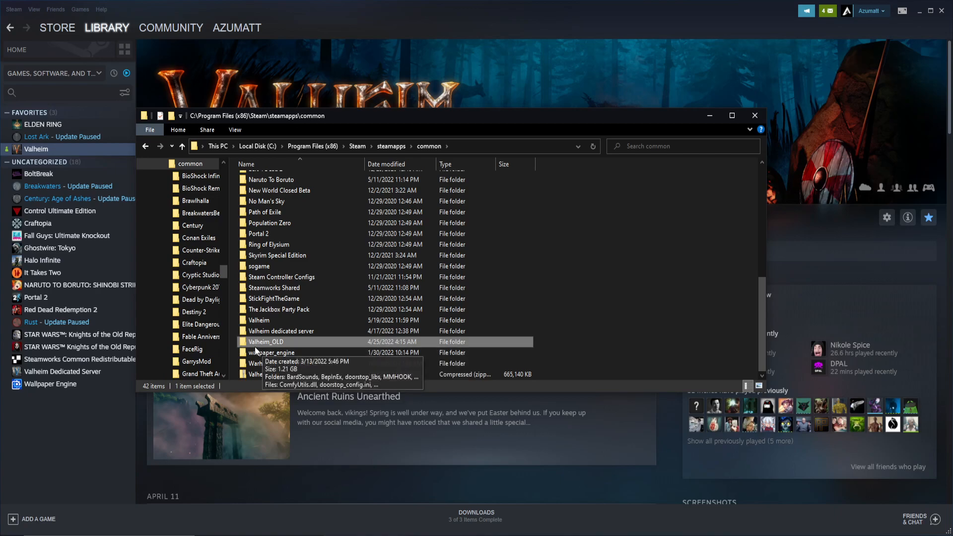
double_click(306, 344)
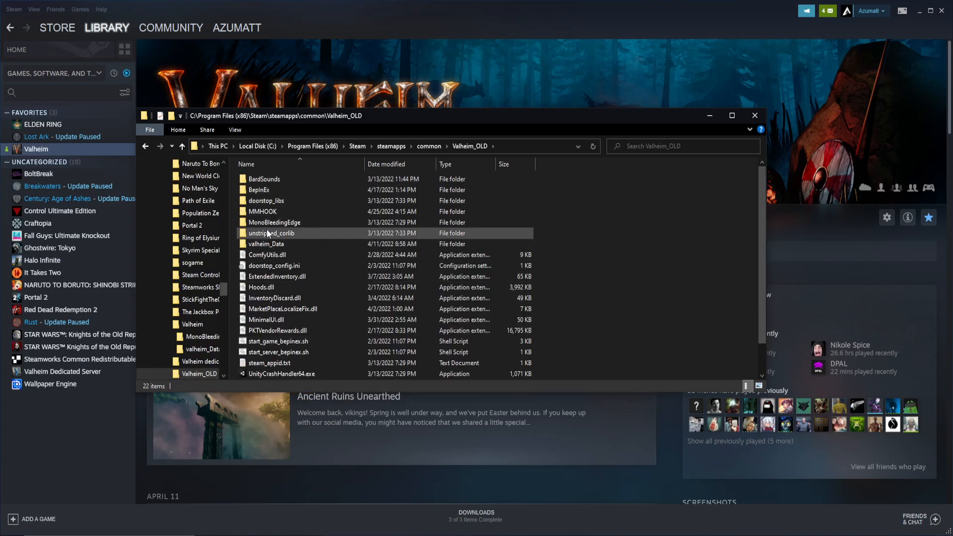
left_click(429, 144)
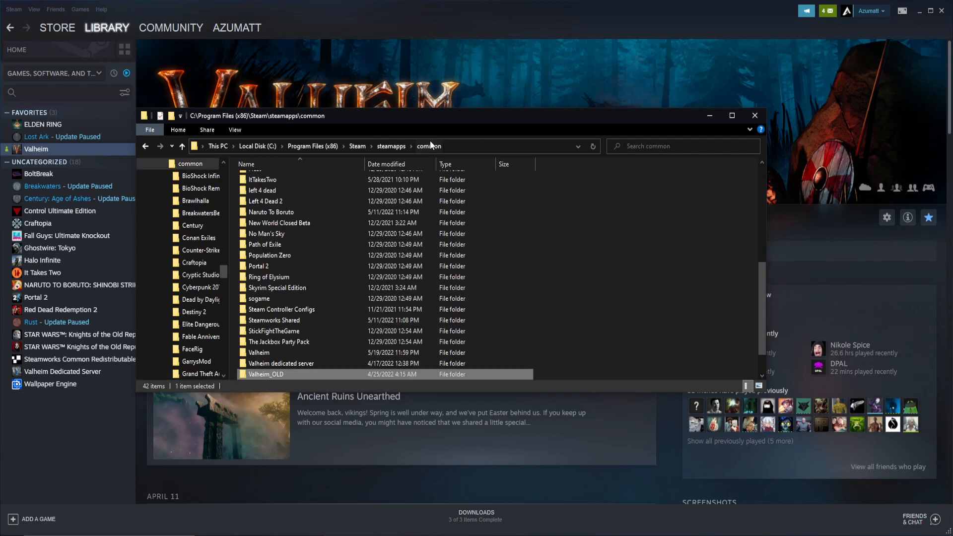
double_click(277, 353)
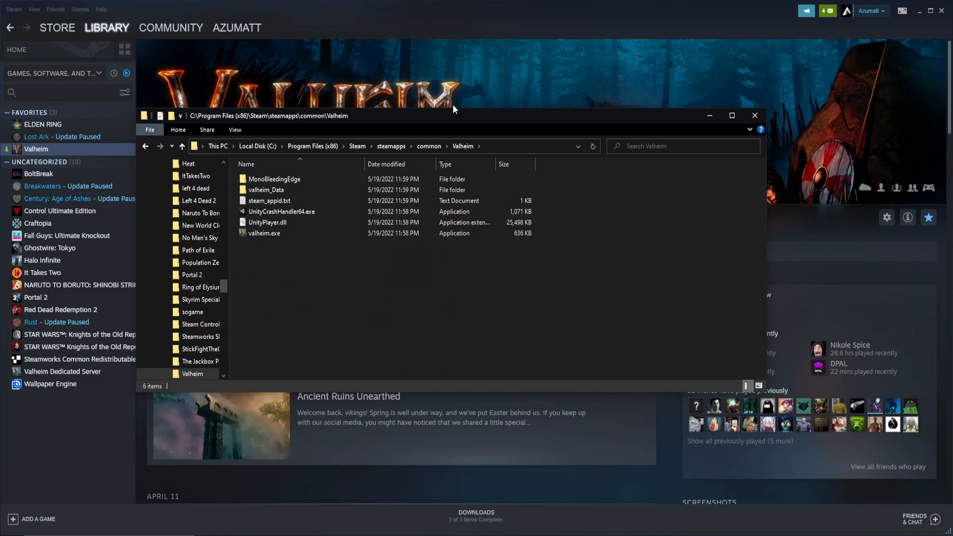
Duplicate the Valheim folder in common, rename the copy "Valheim - CLEAN", and reopen the original Valheim folder.
left_click(434, 149)
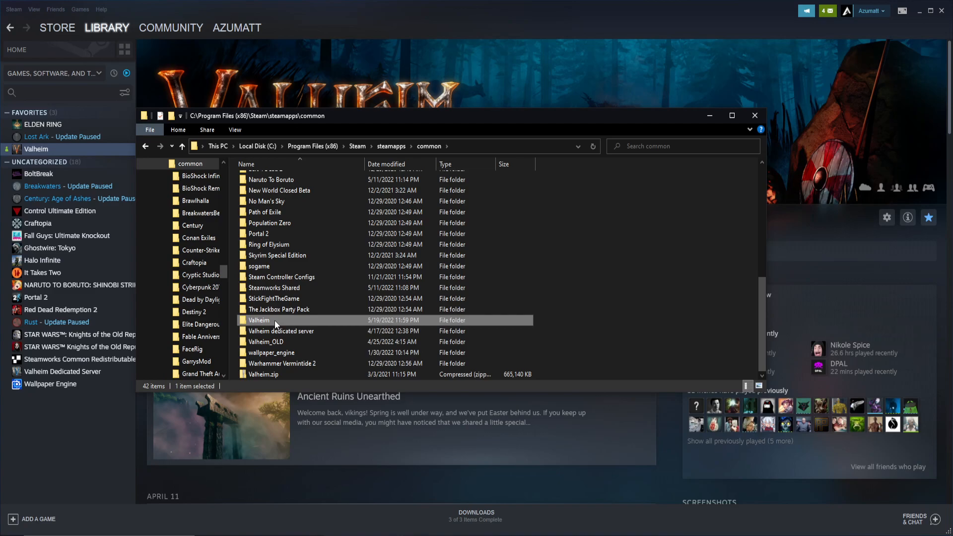
key("ctrl+v")
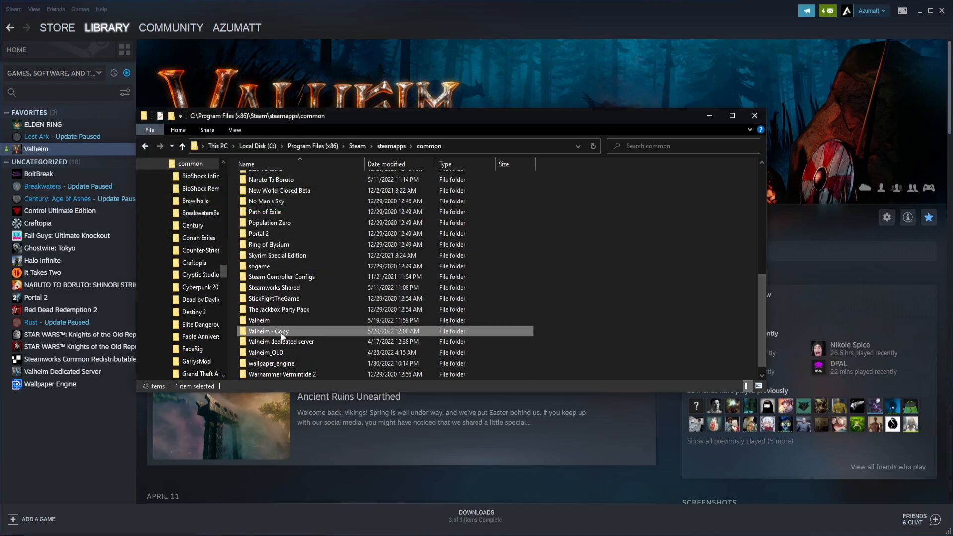
left_click(282, 334)
double_click(282, 331)
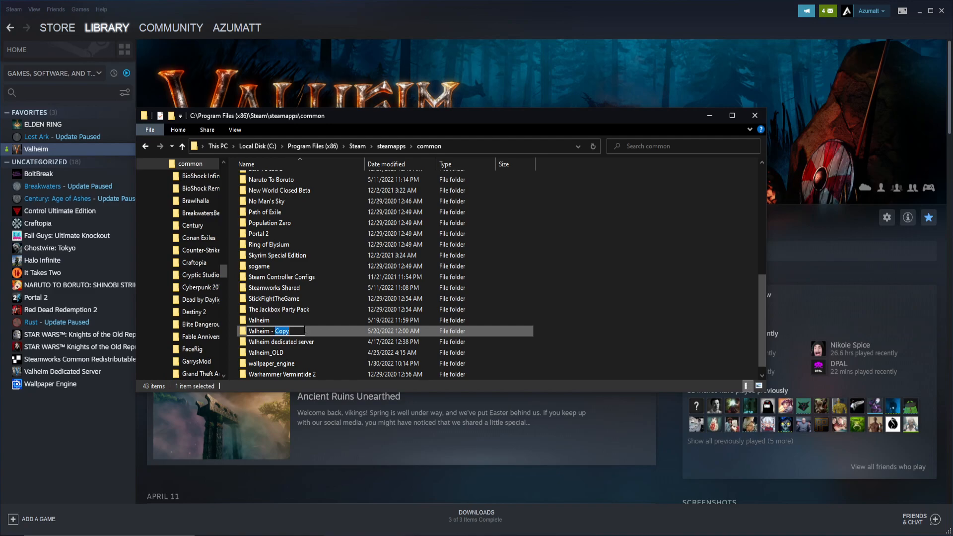
type("CLEAN")
key("Return")
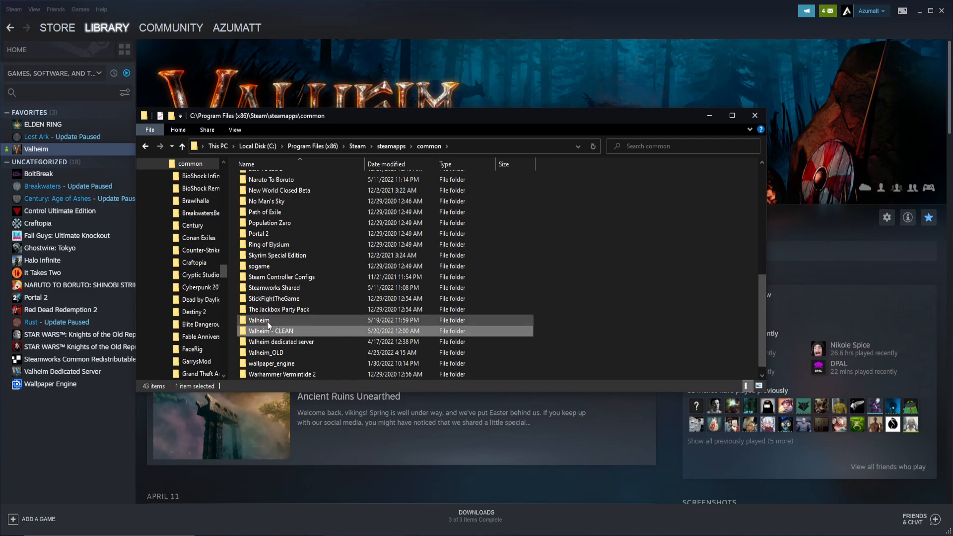
left_click(271, 320)
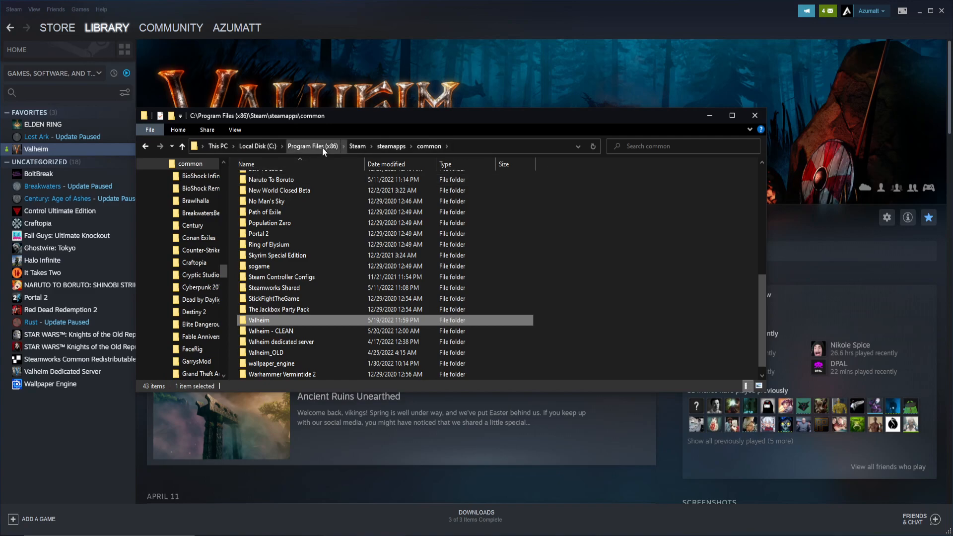
double_click(278, 319)
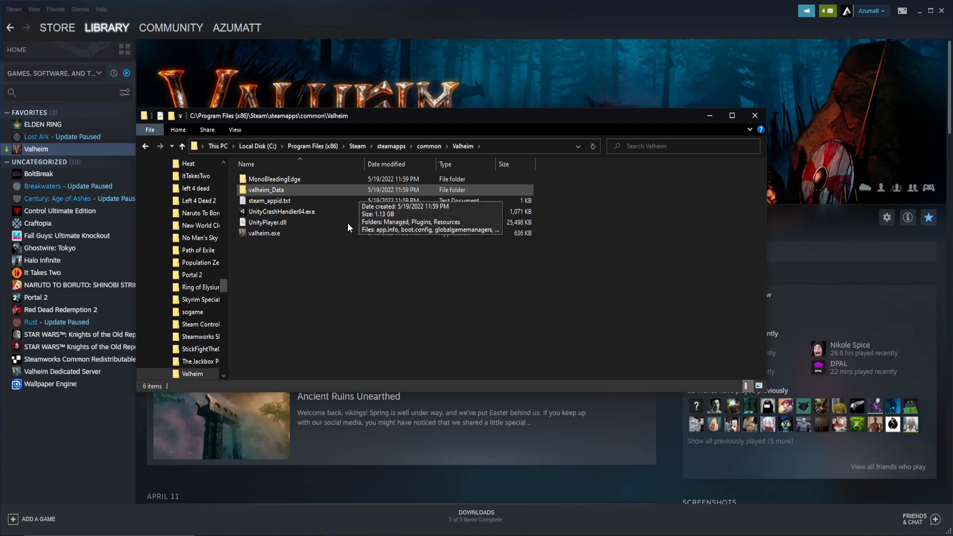
Switch to the web browser and open the releases page of the AssetRipper GitHub repository.
key("alt+Tab")
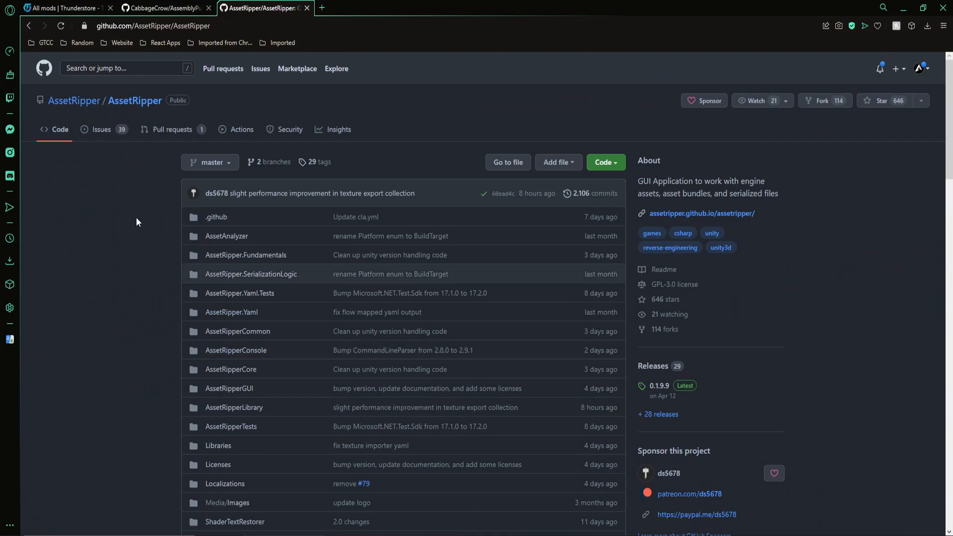
left_click(111, 26)
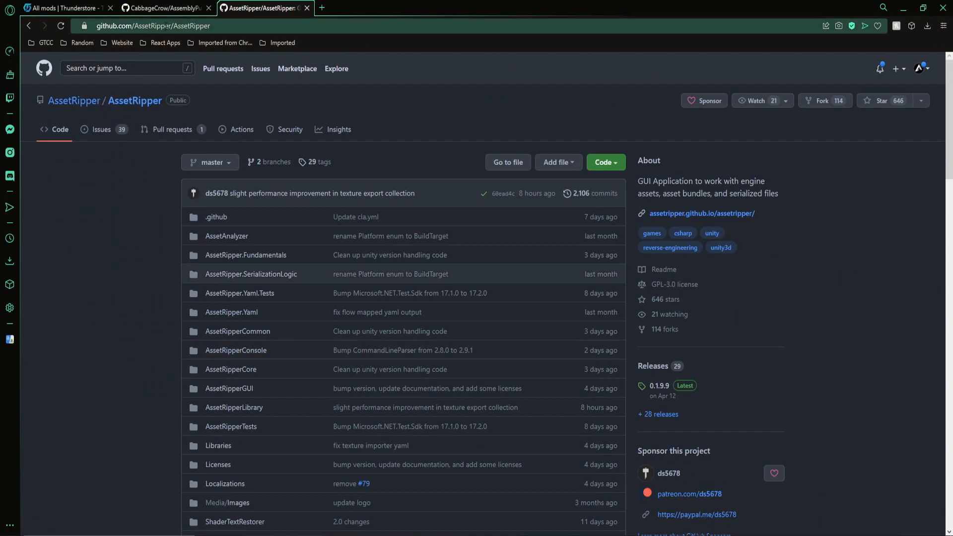
left_click(653, 368)
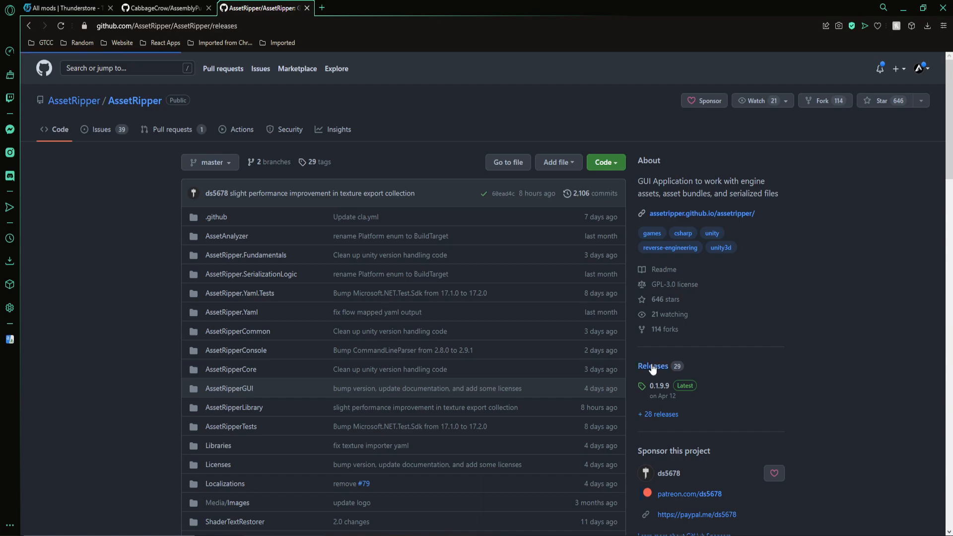
Download AssetRipperGUI_win64.zip from the assets of AssetRipper release 0.1.9.9.
scroll(401, 209, "down", 5)
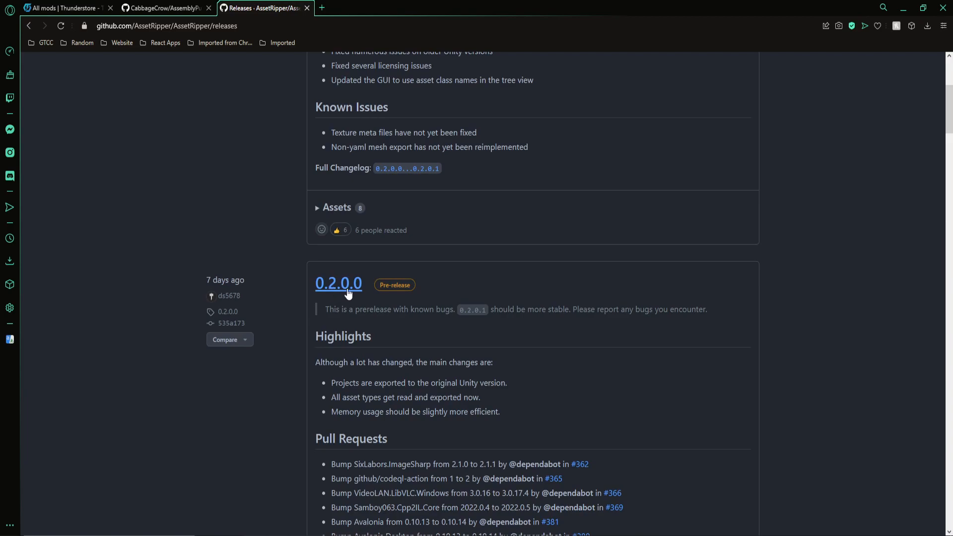
scroll(210, 468, "up", 4)
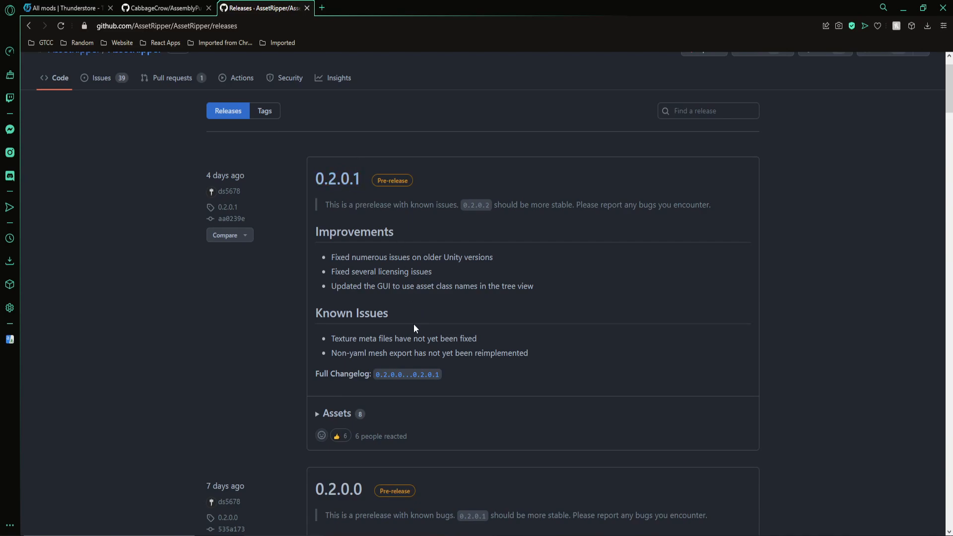
scroll(412, 315, "down", 9)
scroll(412, 315, "down", 5)
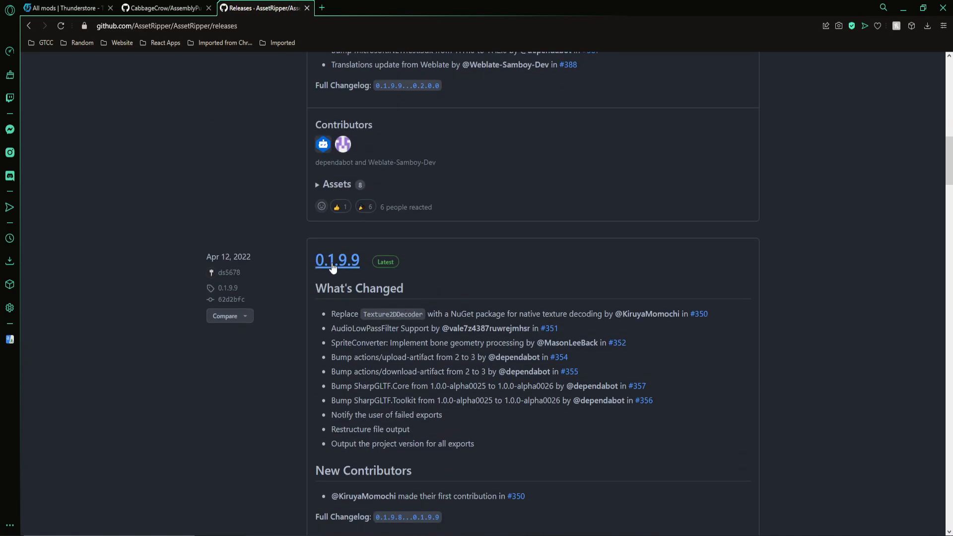
scroll(365, 263, "down", 7)
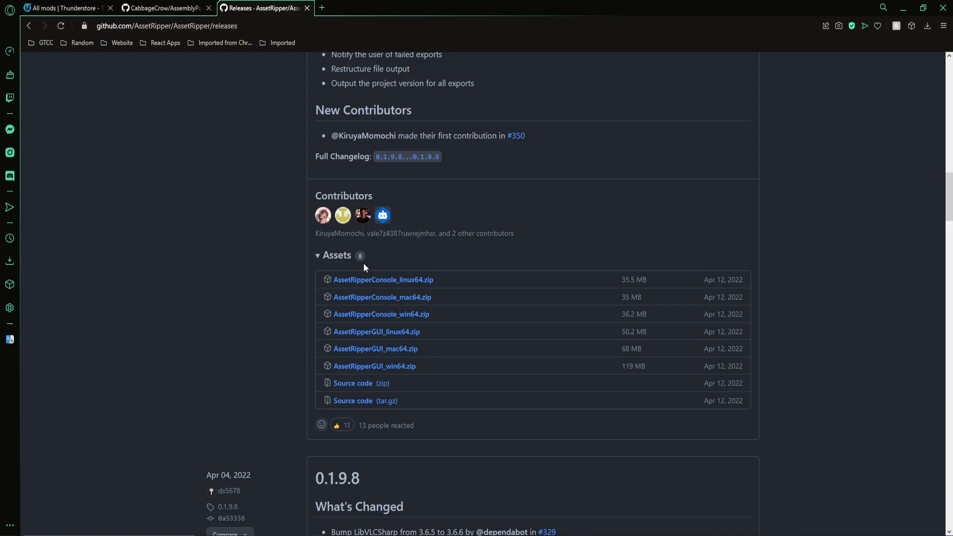
scroll(363, 263, "up", 4)
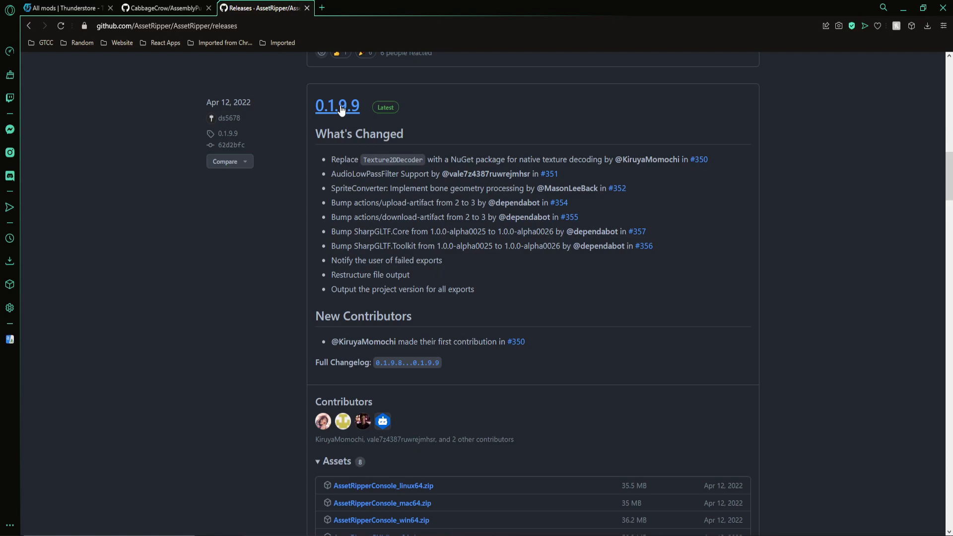
scroll(341, 110, "down", 4)
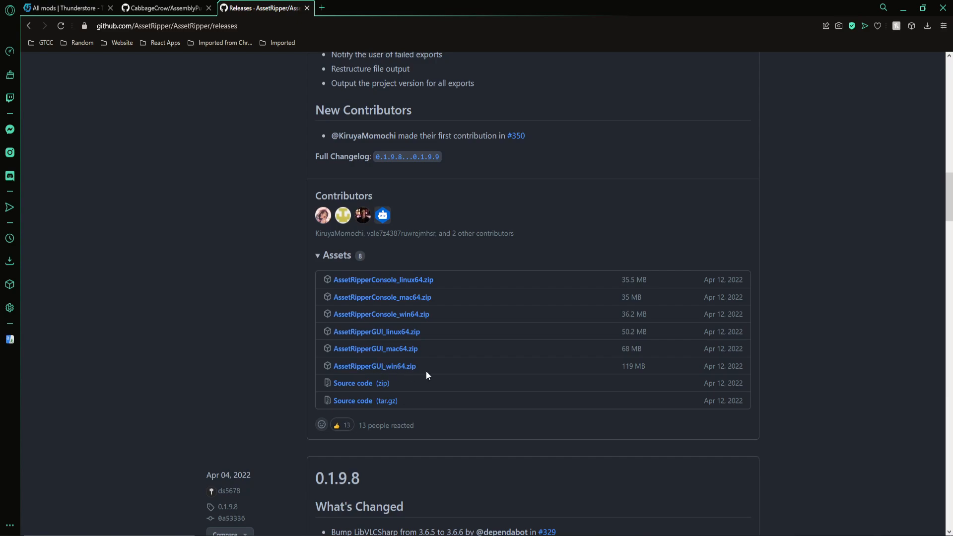
left_click(381, 370)
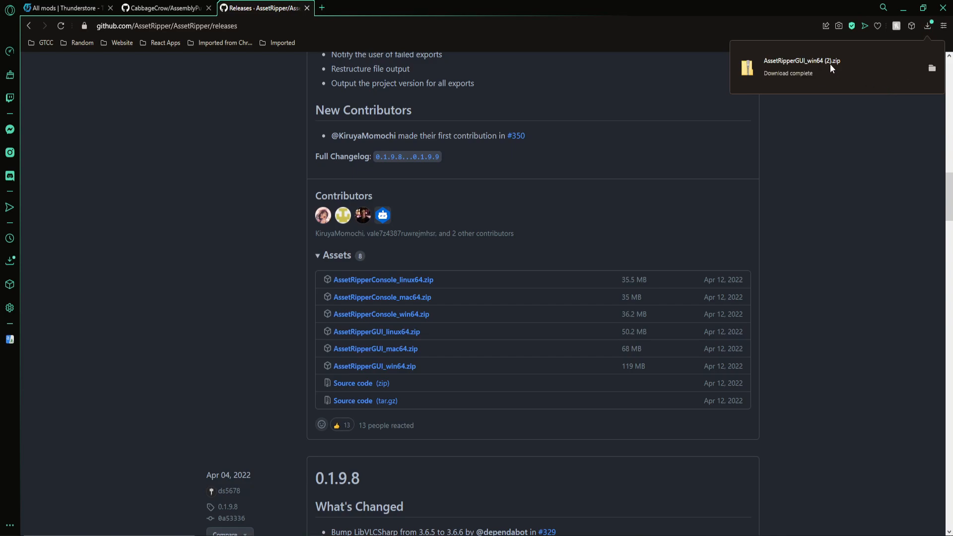
Show the downloaded AssetRipper archive in its folder, examine its contents including AssetRipper.exe, and return to Downloads.
left_click(932, 68)
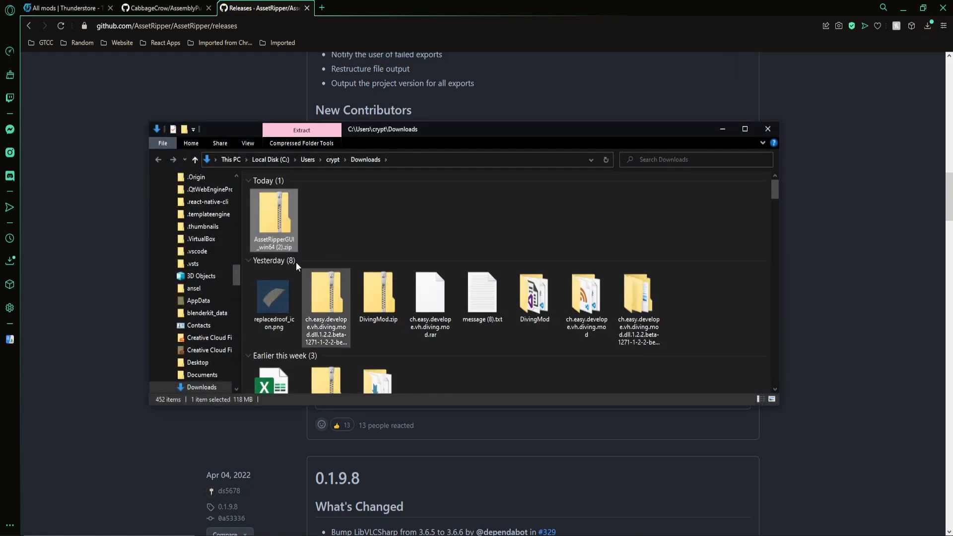
double_click(286, 211)
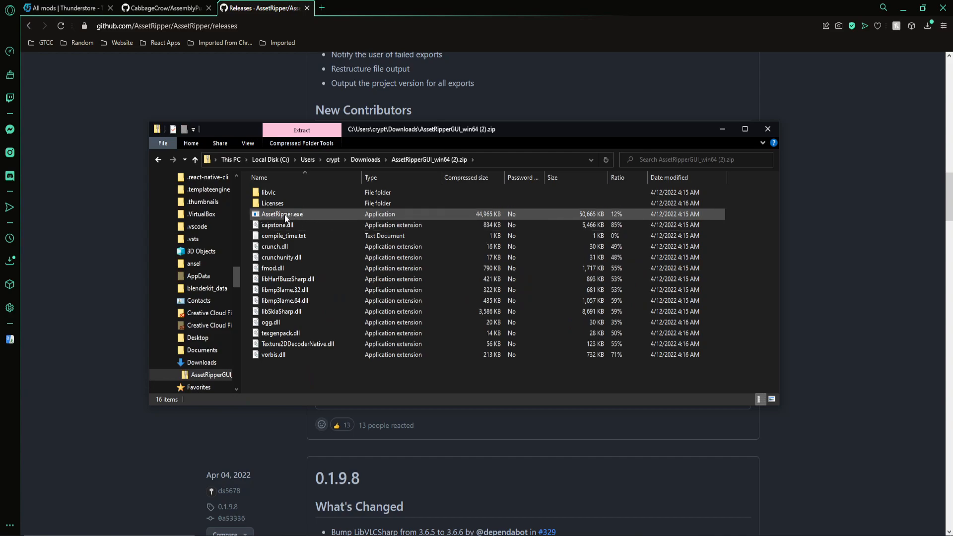
left_click(305, 213)
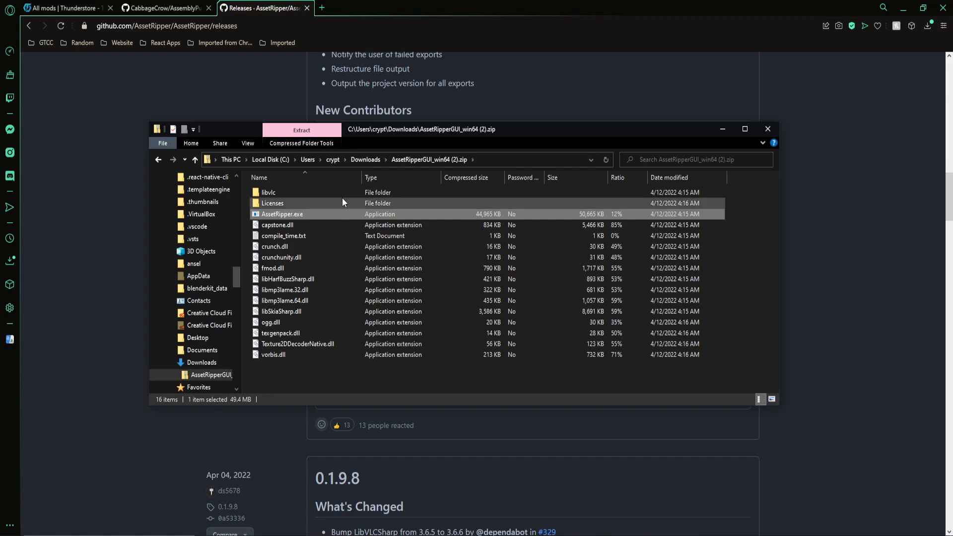
left_click(366, 159)
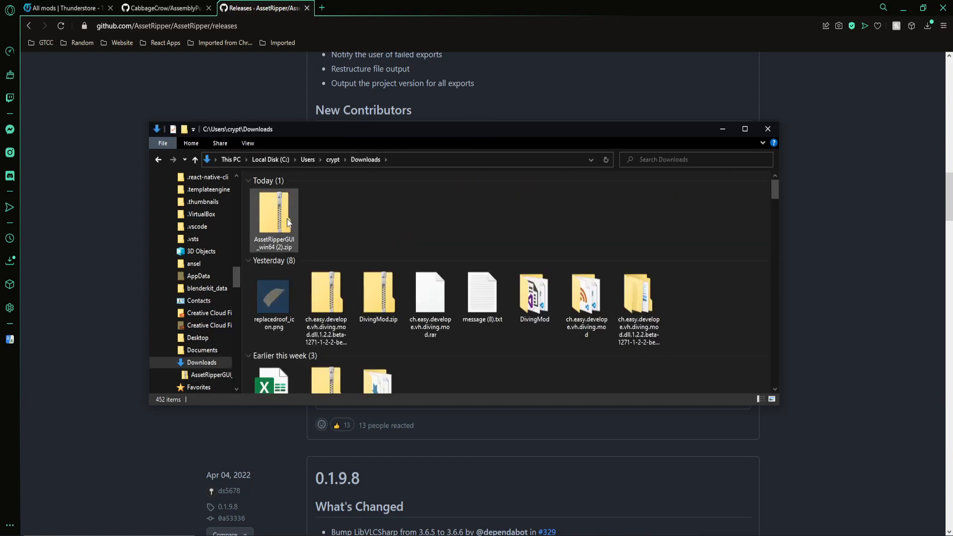
Delete the downloaded AssetRipper archive from Downloads and close that folder window.
key("Delete")
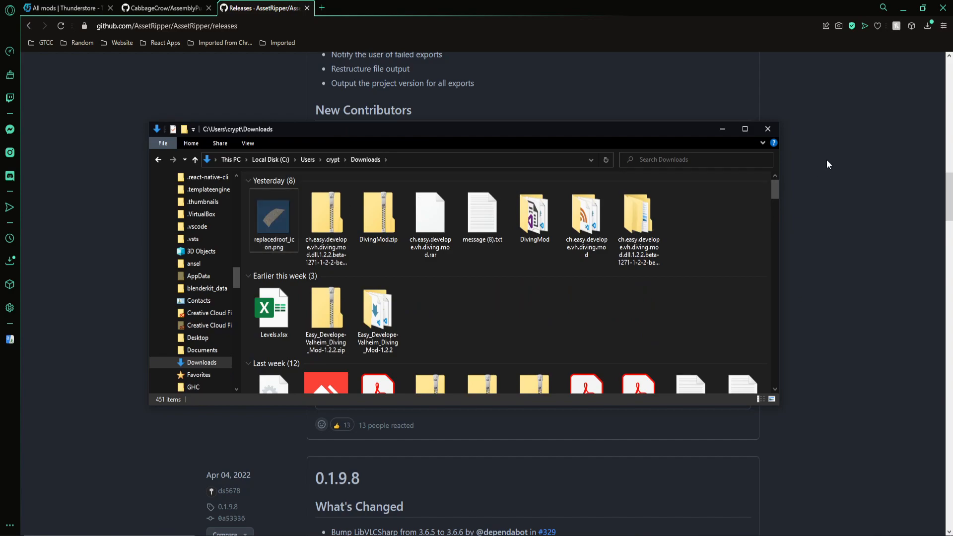
left_click(768, 129)
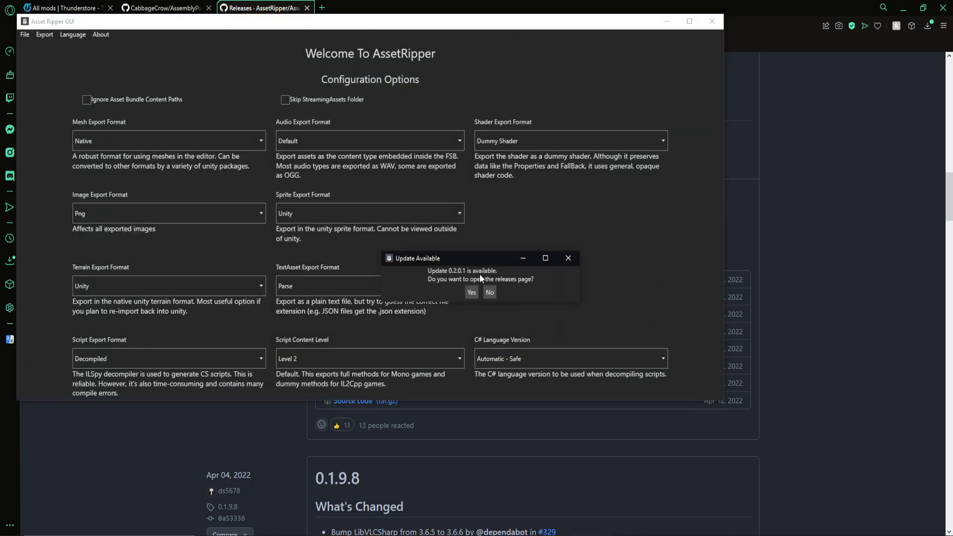
Decline the AssetRipper update, snap its main window to a quarter of the screen, and bring its console window forward.
left_click(489, 293)
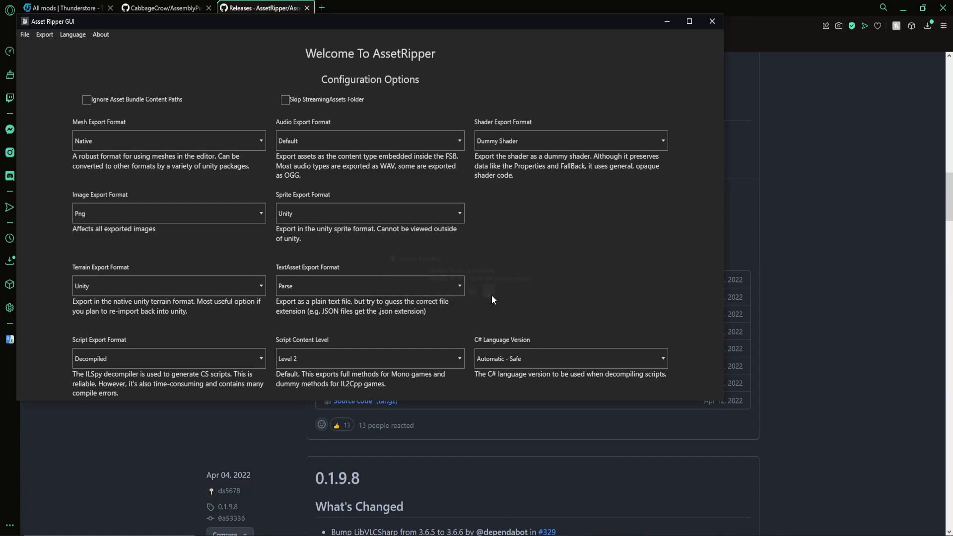
key("super+Right")
key("super+Up")
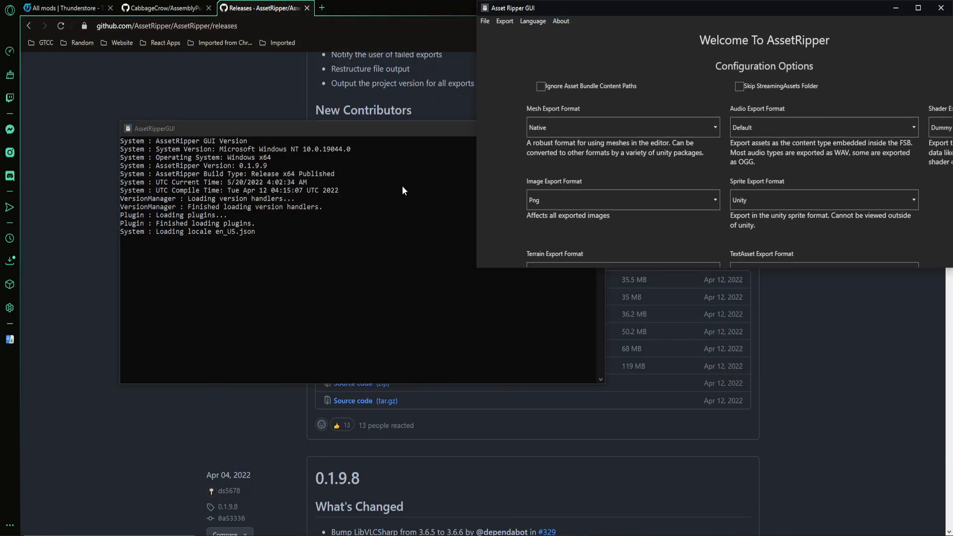
left_click(306, 127)
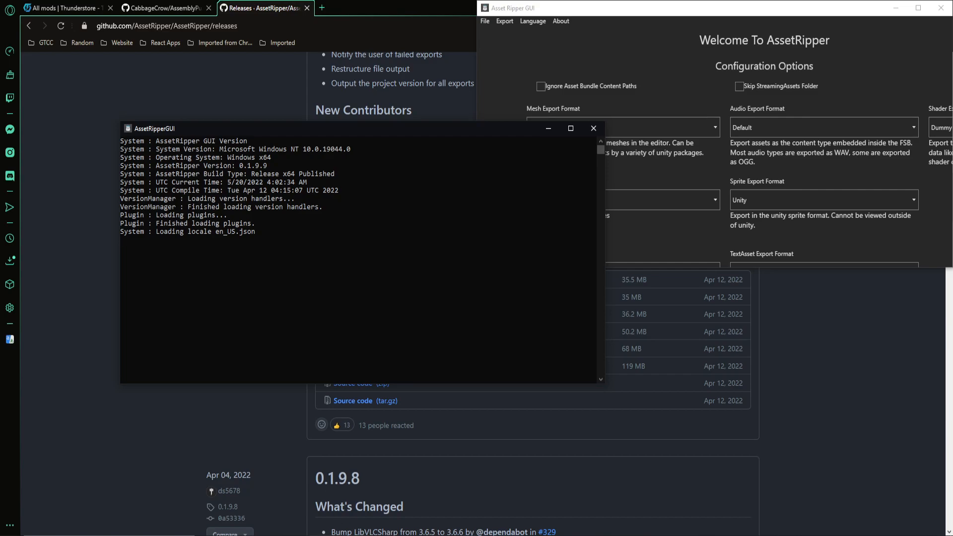
Bring up the Valheim folder window, arrange it beside the AssetRipper windows, and go up to the common folder.
left_click(340, 532)
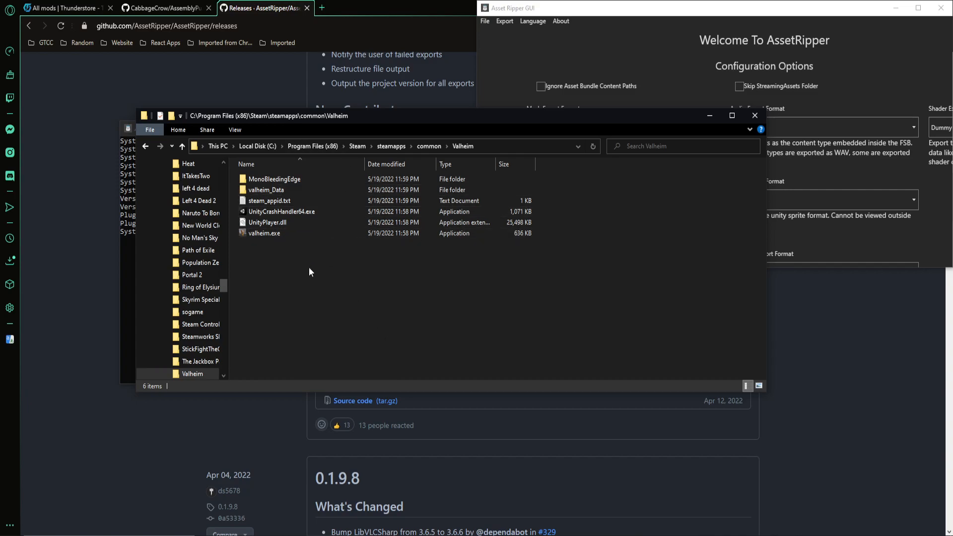
mouse_move(301, 190)
left_click_drag(404, 112, 952, 0)
left_click(316, 129)
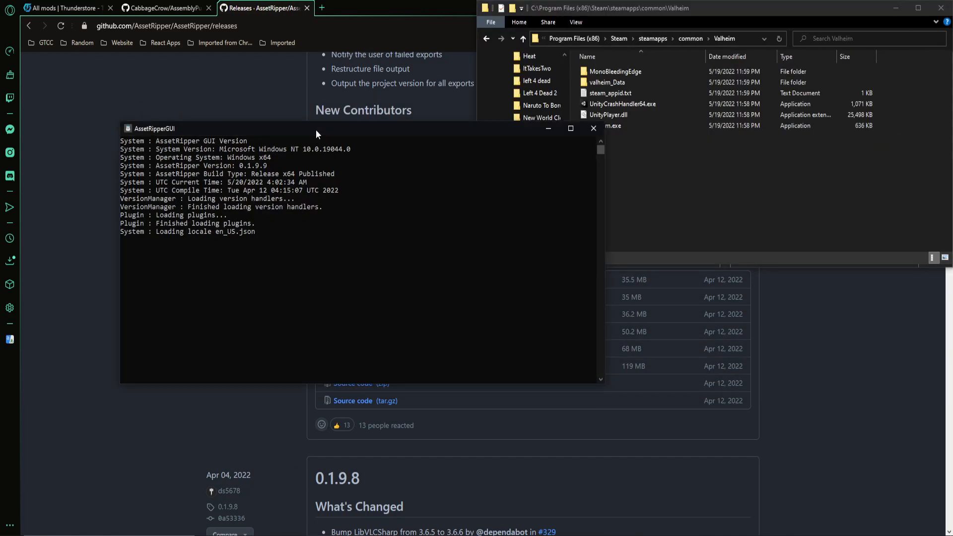
left_click_drag(287, 130, 187, 44)
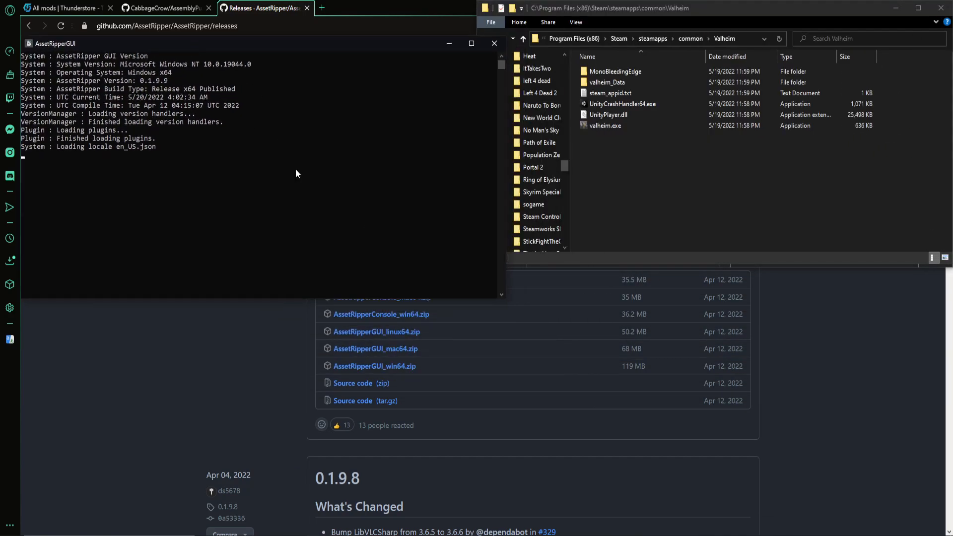
left_click_drag(617, 12, 2, 2)
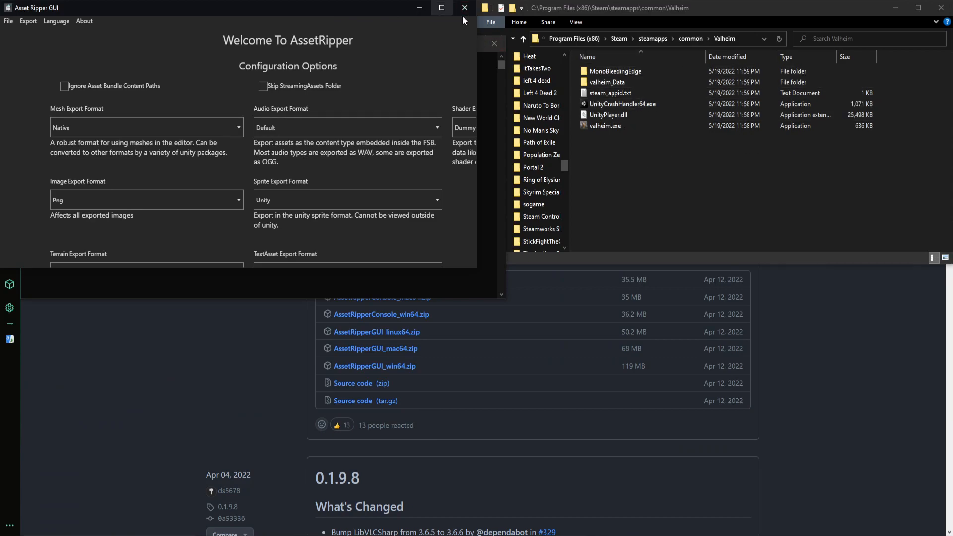
left_click(696, 41)
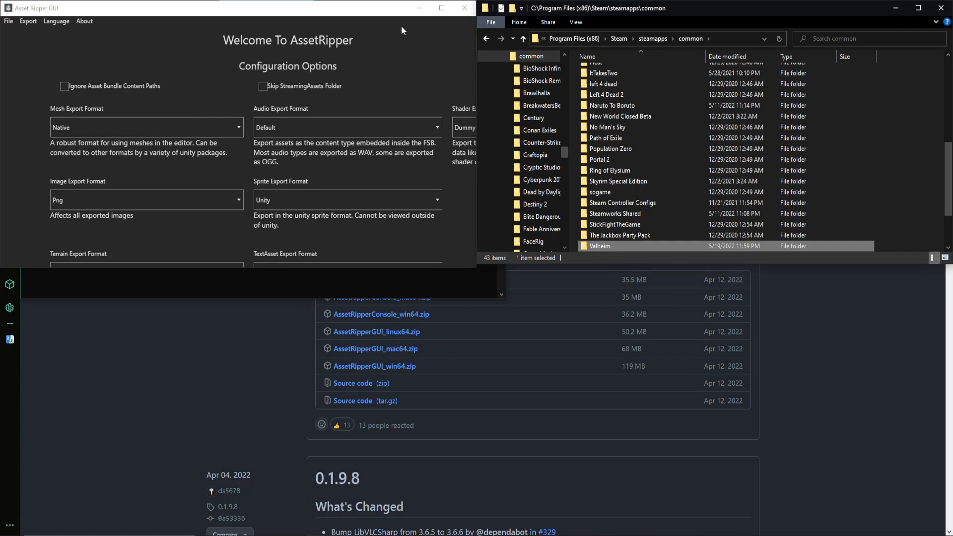
Set AssetRipper's script export format to Dll Export Without Renaming and load the Valheim folder from common.
left_click(442, 8)
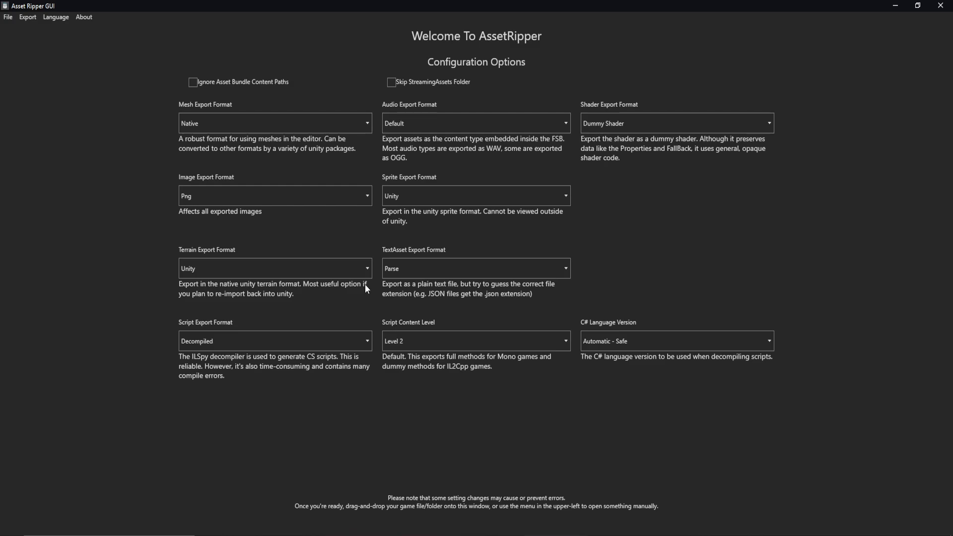
left_click(199, 341)
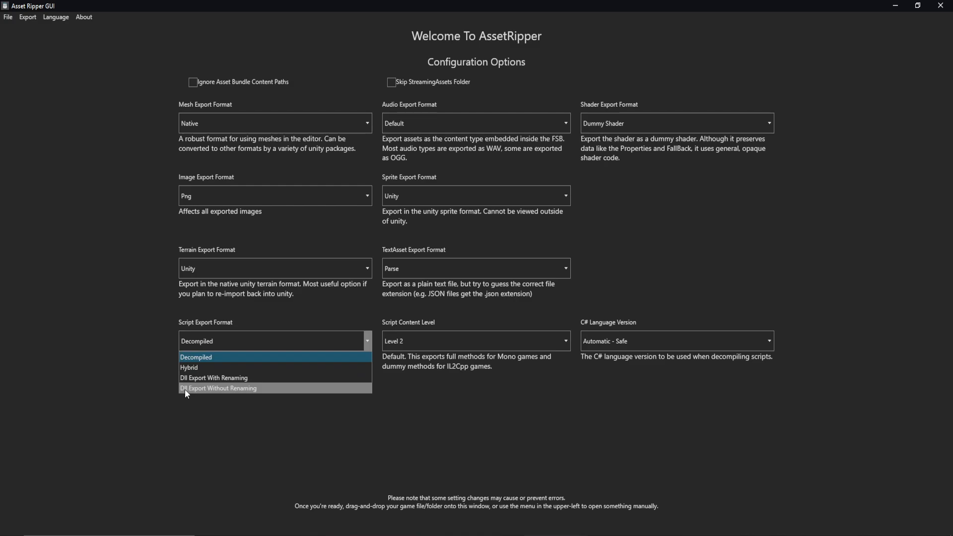
left_click(237, 388)
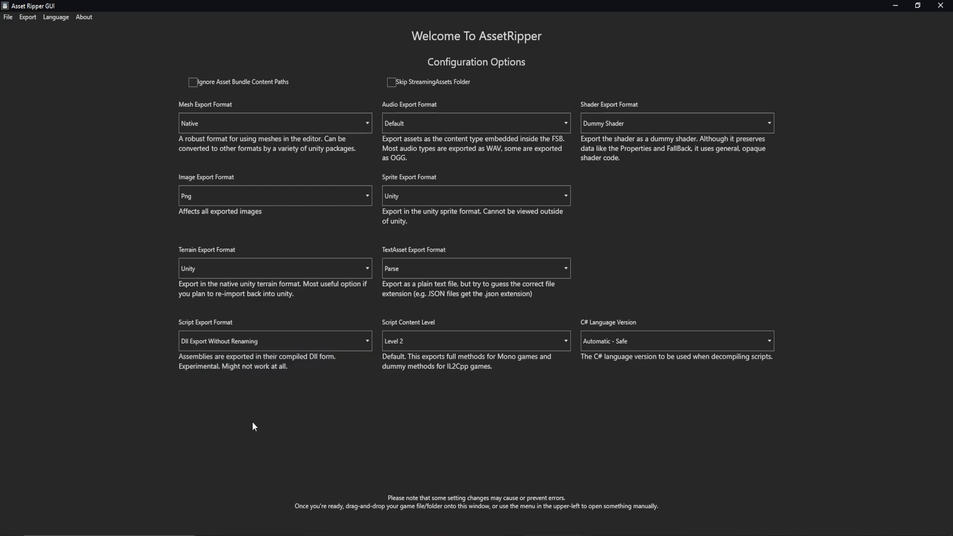
left_click_drag(524, 5, 359, 76)
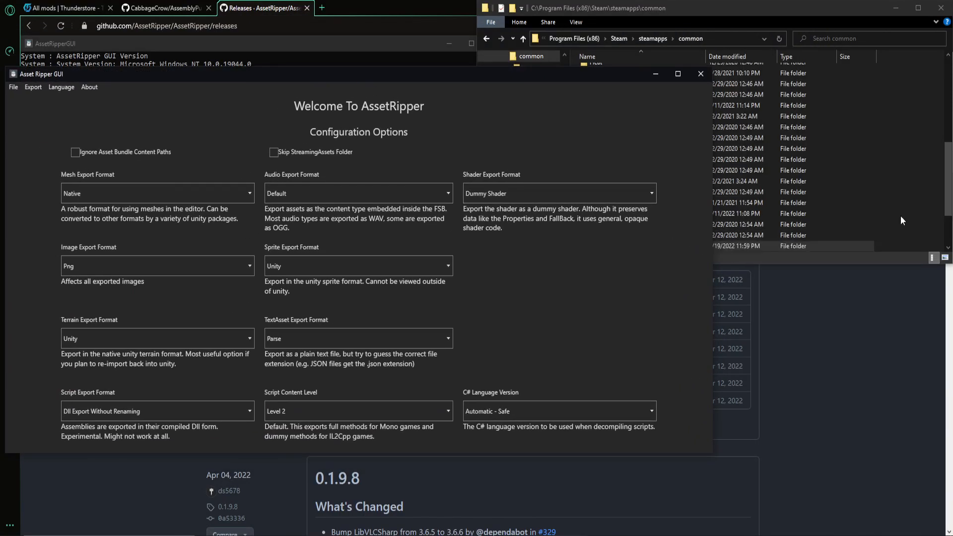
left_click_drag(729, 245, 610, 267)
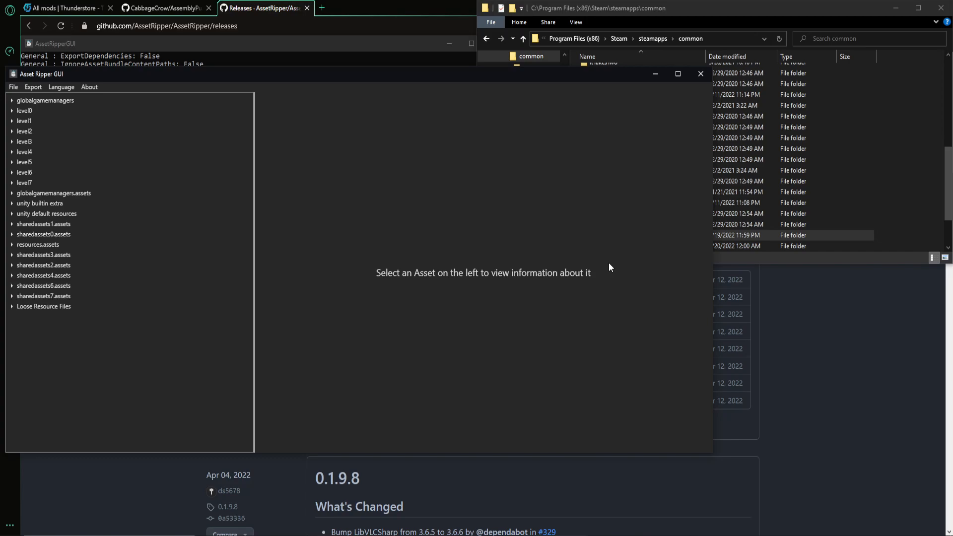
Start an export of all files and create a destination folder named VALHEIMTUT inside ValheimModding on drive D.
left_click(31, 87)
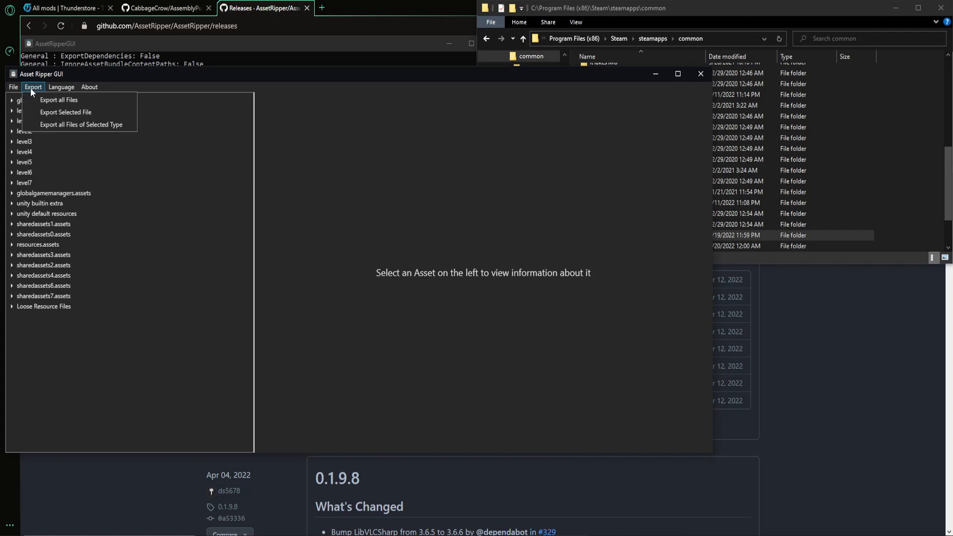
left_click(55, 100)
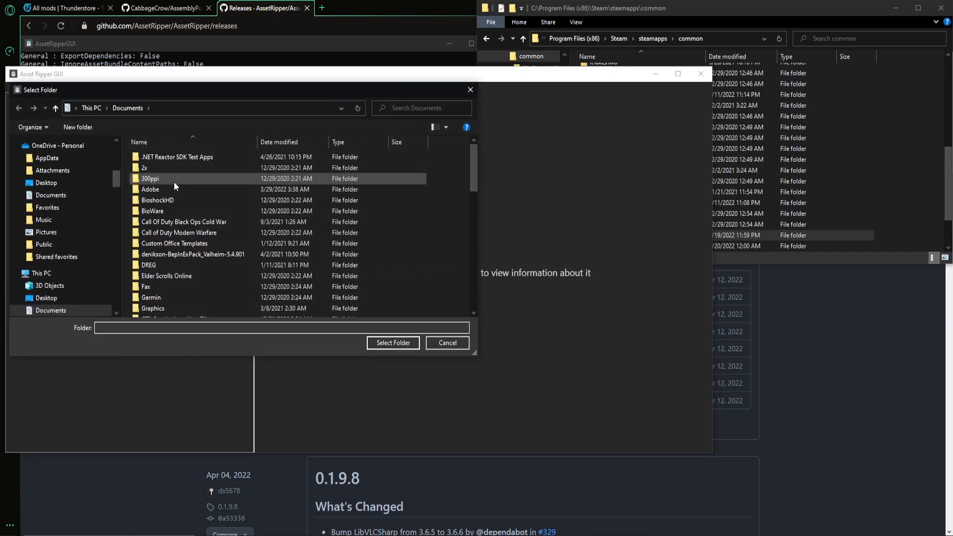
left_click_drag(119, 182, 123, 162)
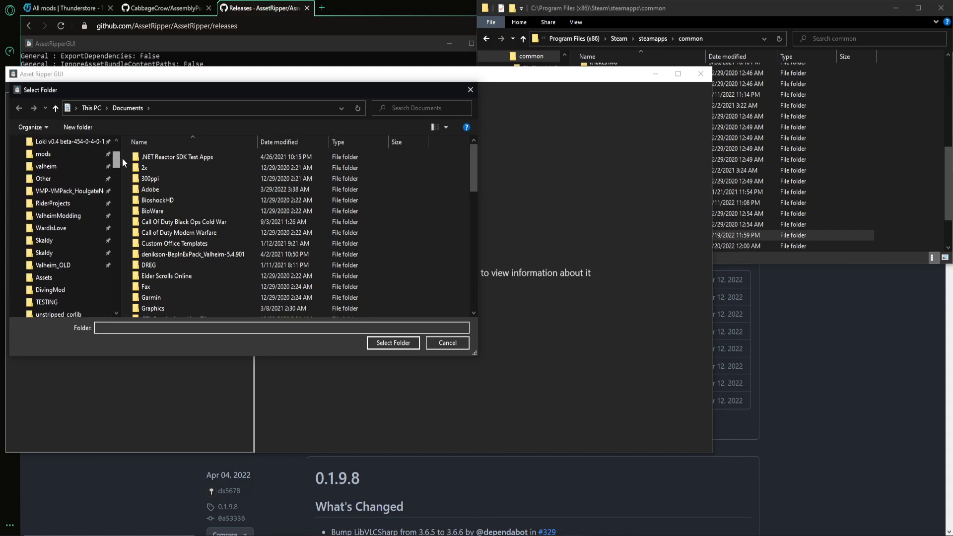
left_click(53, 220)
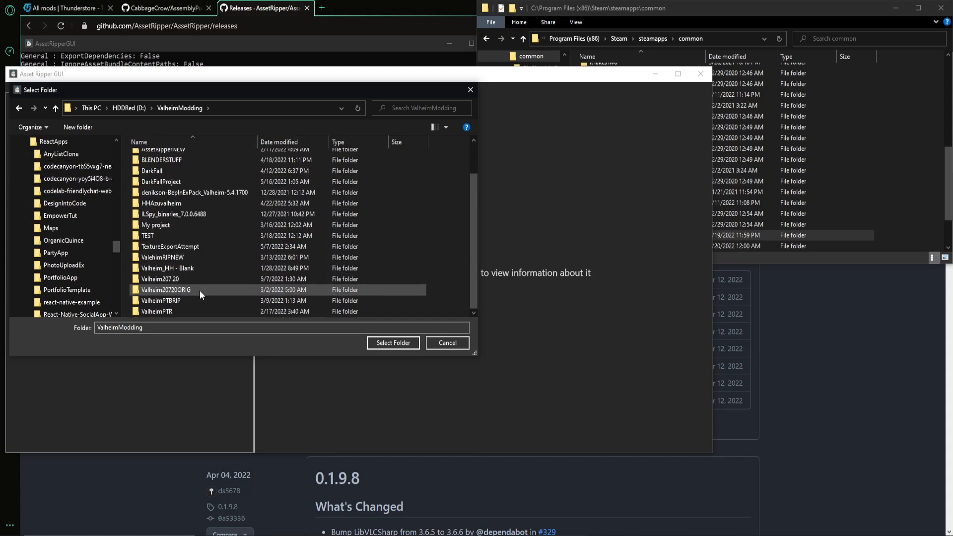
right_click(444, 203)
mouse_move(590, 416)
left_click(676, 416)
type("VALHEIMTUT")
key("Return")
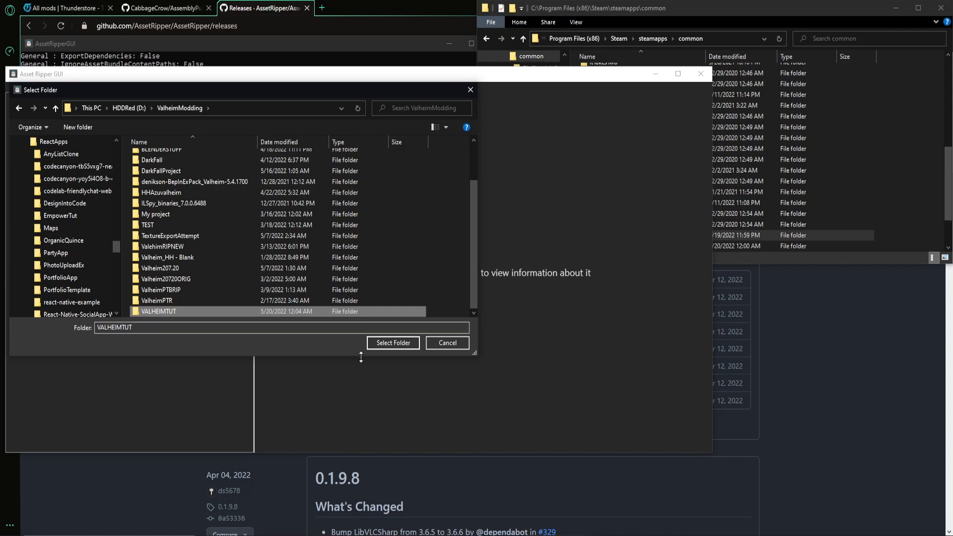
Export all the game files into the VALHEIMTUT folder, dismiss the completion message, and close AssetRipper.
left_click(382, 347)
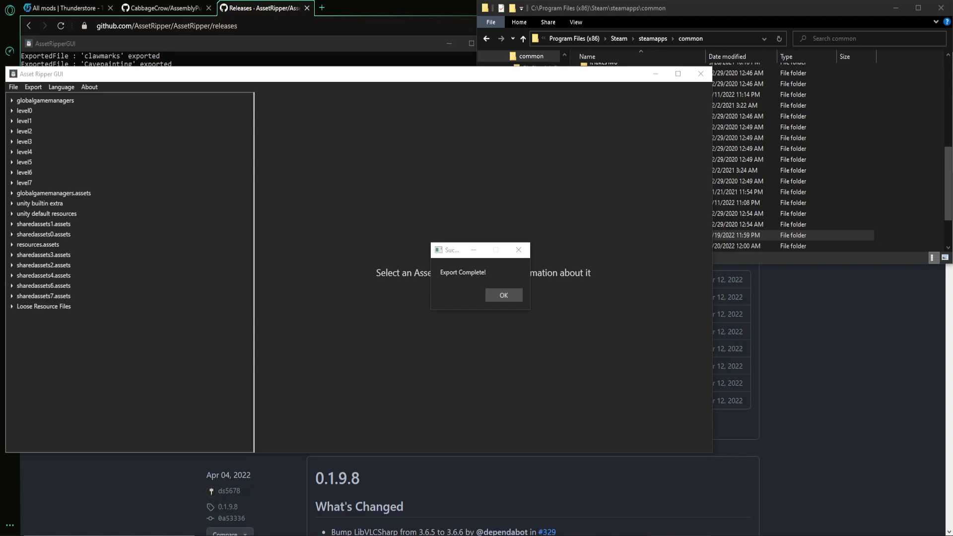
left_click(442, 251)
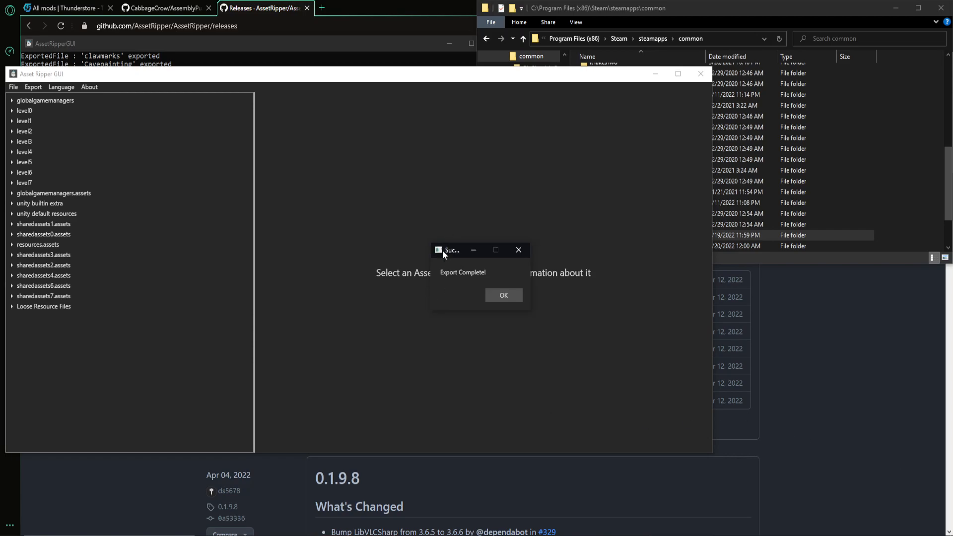
left_click(504, 295)
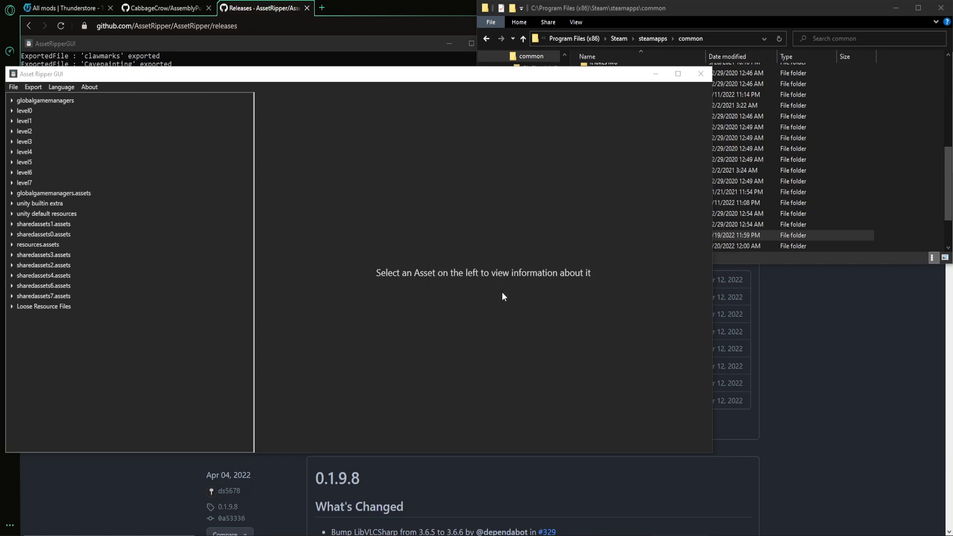
left_click(700, 73)
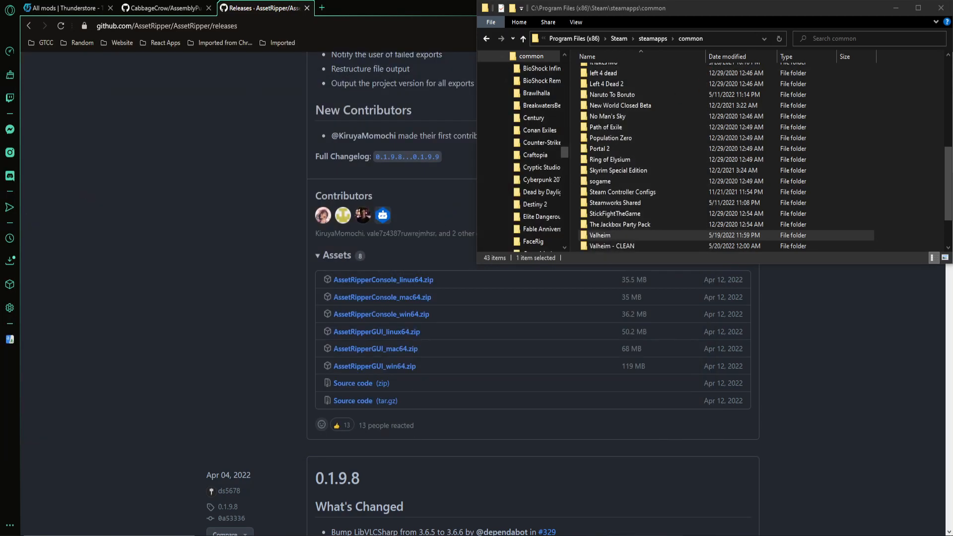
In a new File Explorer window, open the ExportedProject folder under ValheimModding\VALHEIMTUT\valheim.
key("super+e")
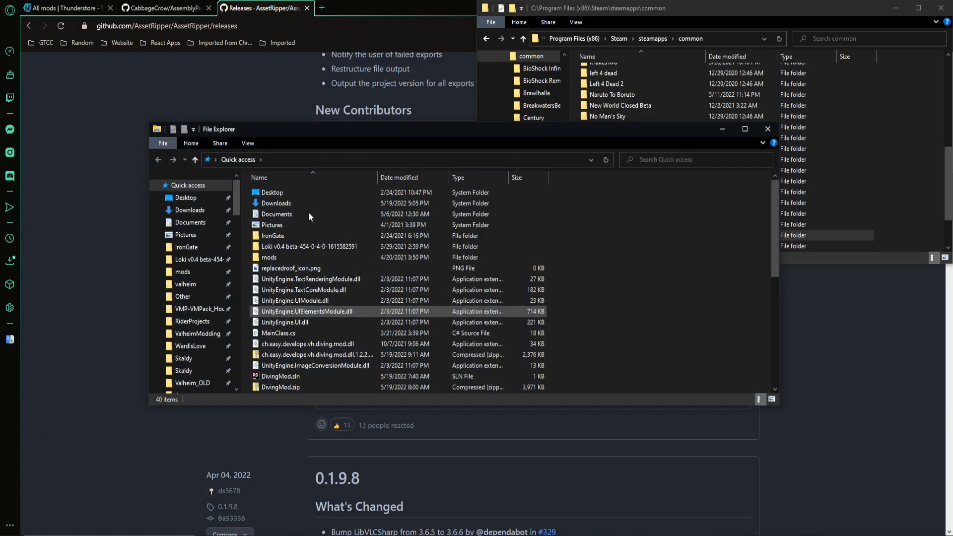
scroll(213, 258, "down", 3)
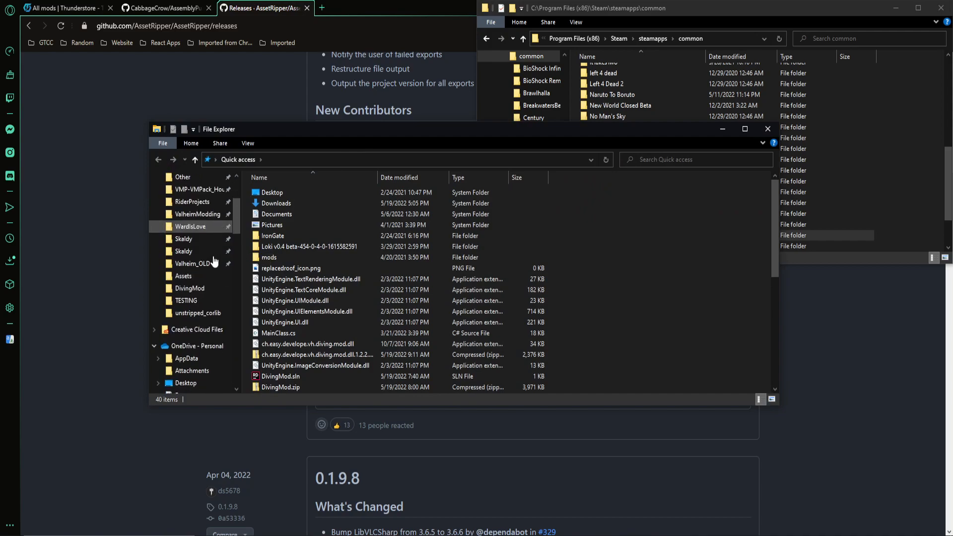
left_click(198, 214)
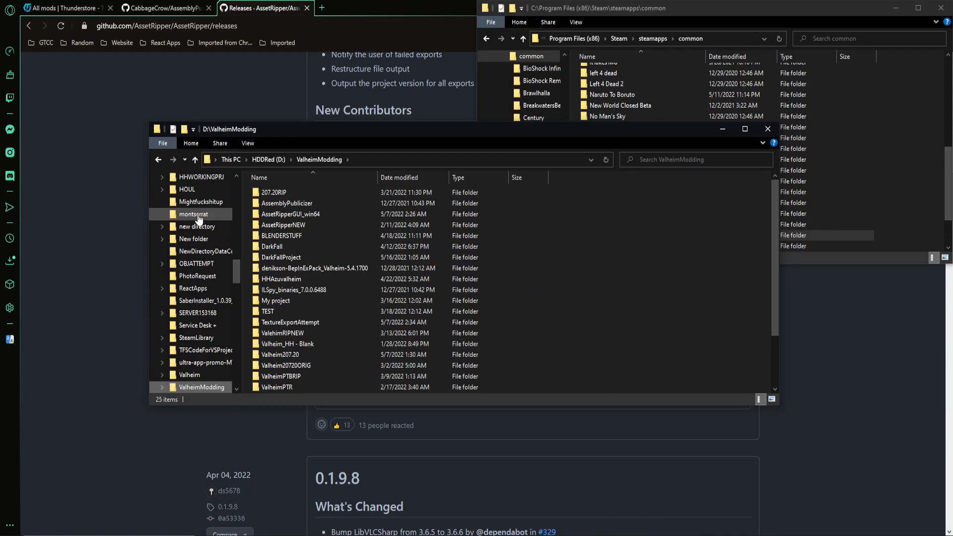
scroll(317, 252, "down", 2)
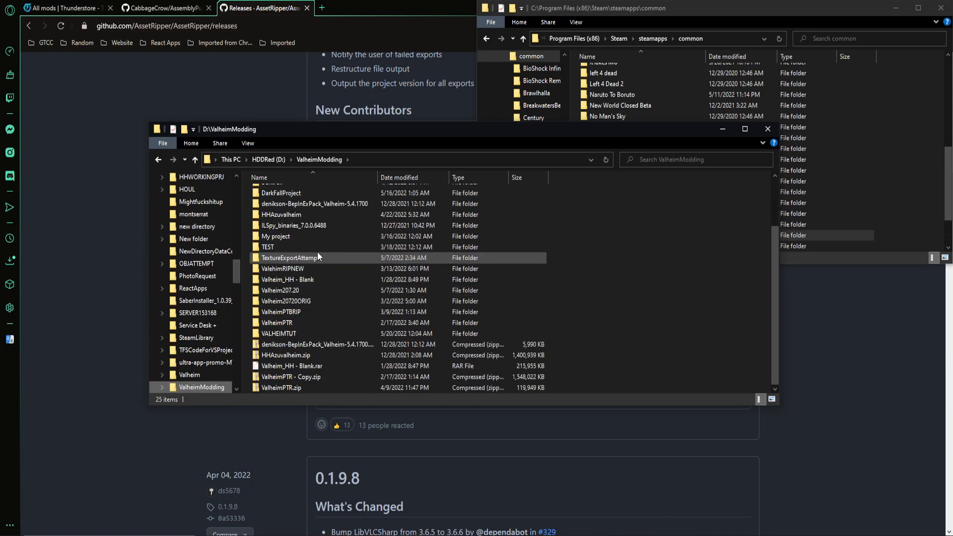
double_click(310, 334)
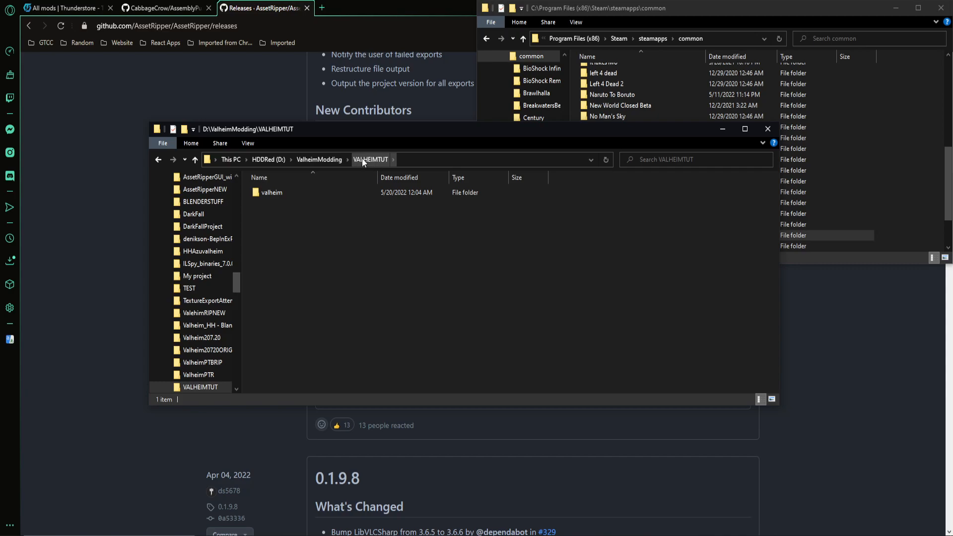
double_click(270, 193)
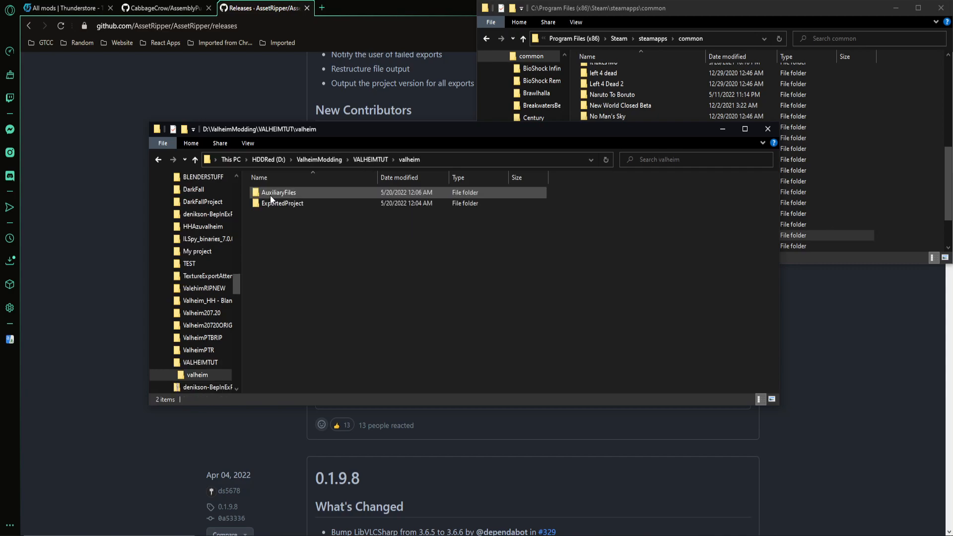
left_click(270, 203)
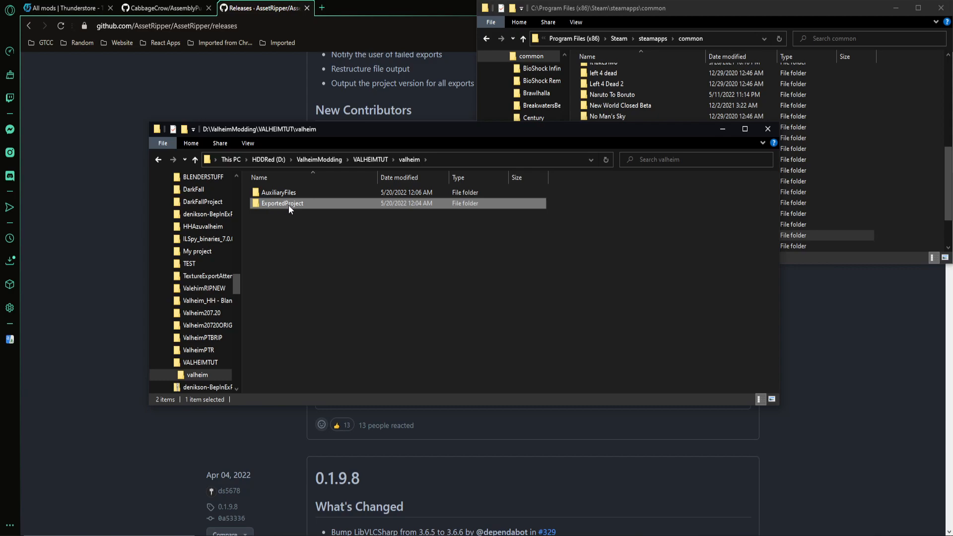
double_click(289, 205)
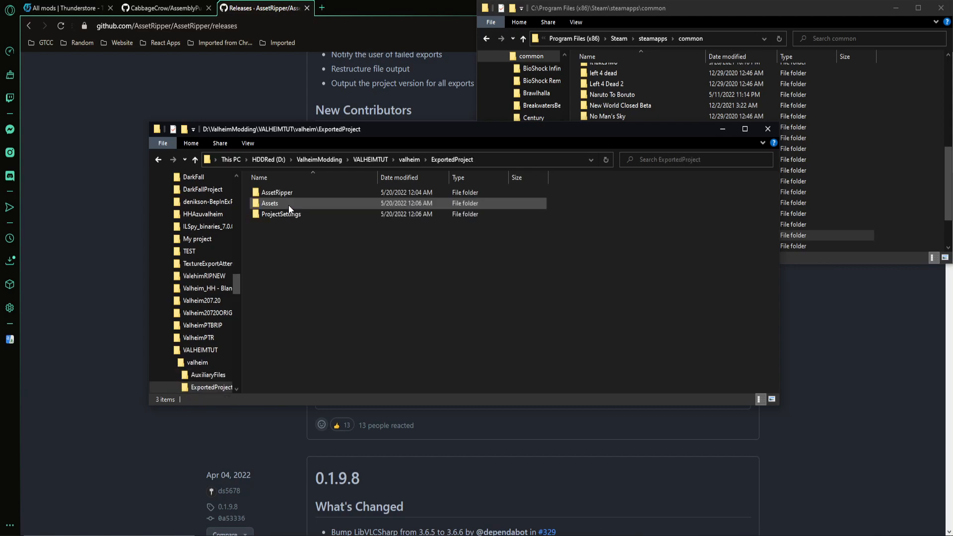
Move the AssetRipper, Assets and ProjectSettings folders from ExportedProject up into the valheim folder and return to that folder.
left_click_drag(293, 254, 413, 158)
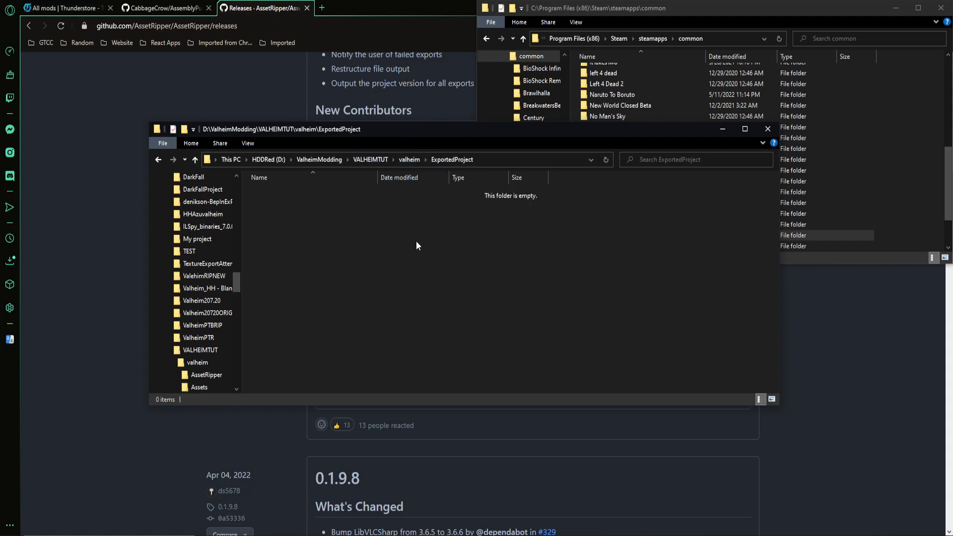
left_click(409, 159)
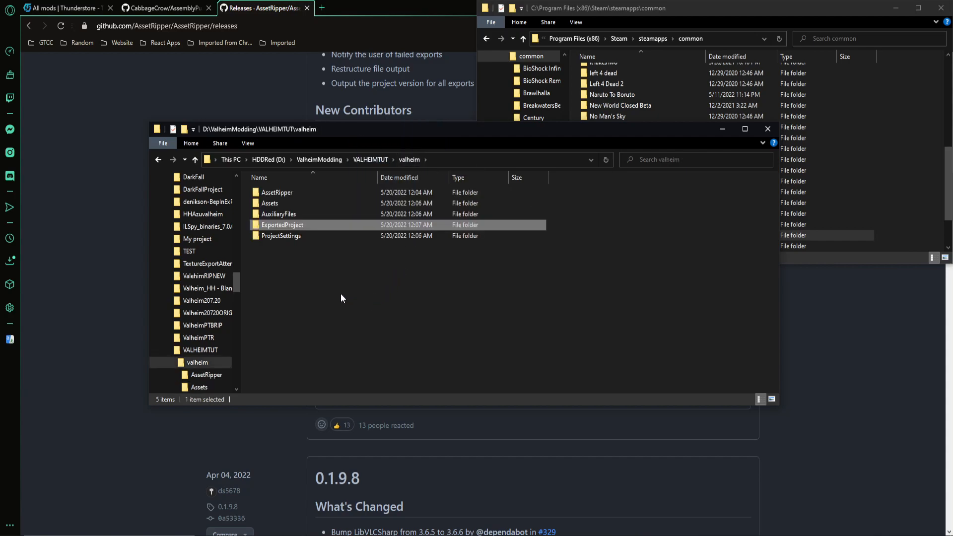
left_click(326, 249)
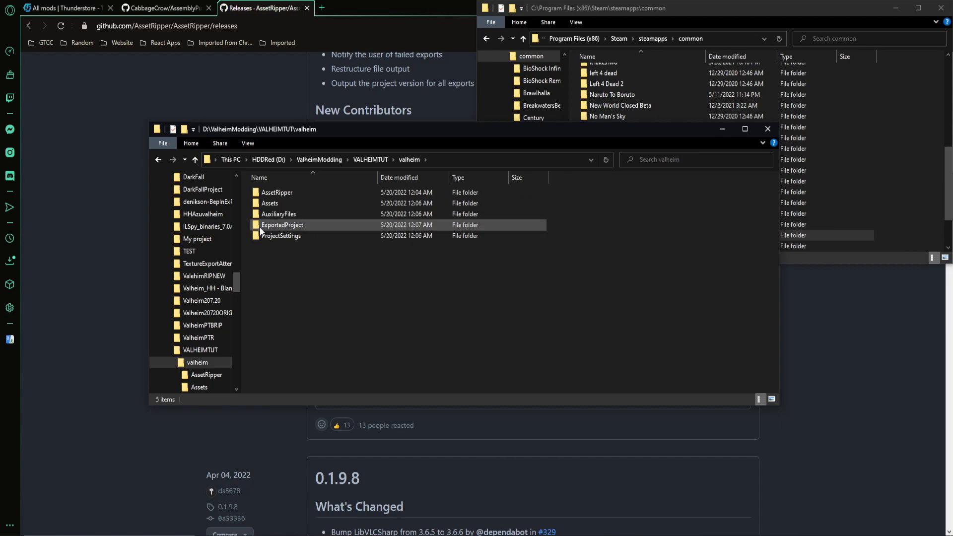
Permanently delete the leftover ExportedProject folder from the valheim folder.
left_click(287, 224)
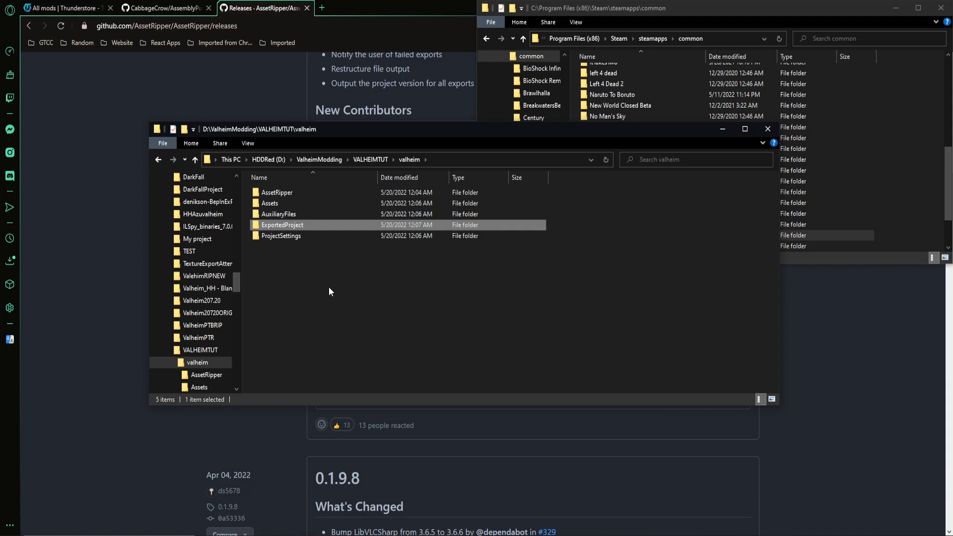
key("shift+Delete")
key("Return")
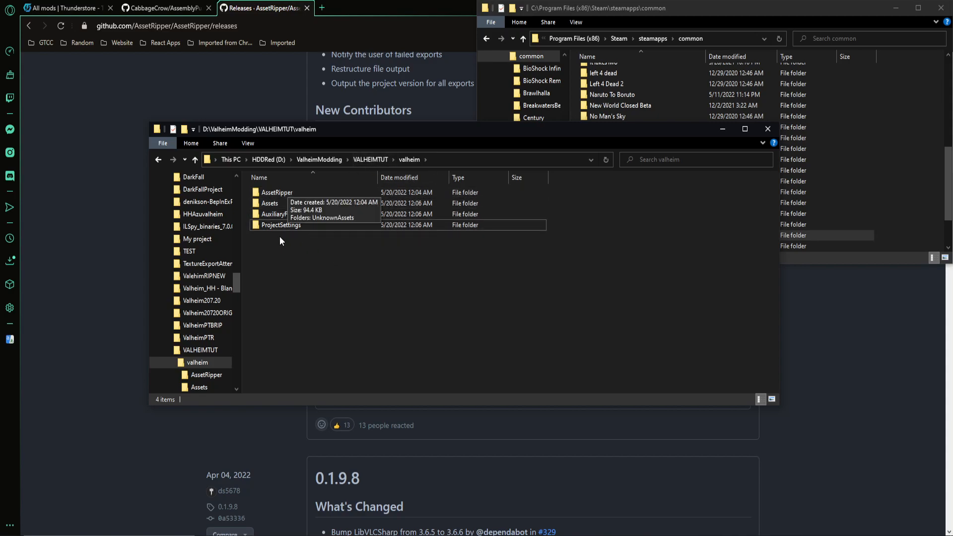
Go up to the outer VALHEIMTUT folder and rename its valheim subfolder to VALHEIMTUT.
left_click(370, 160)
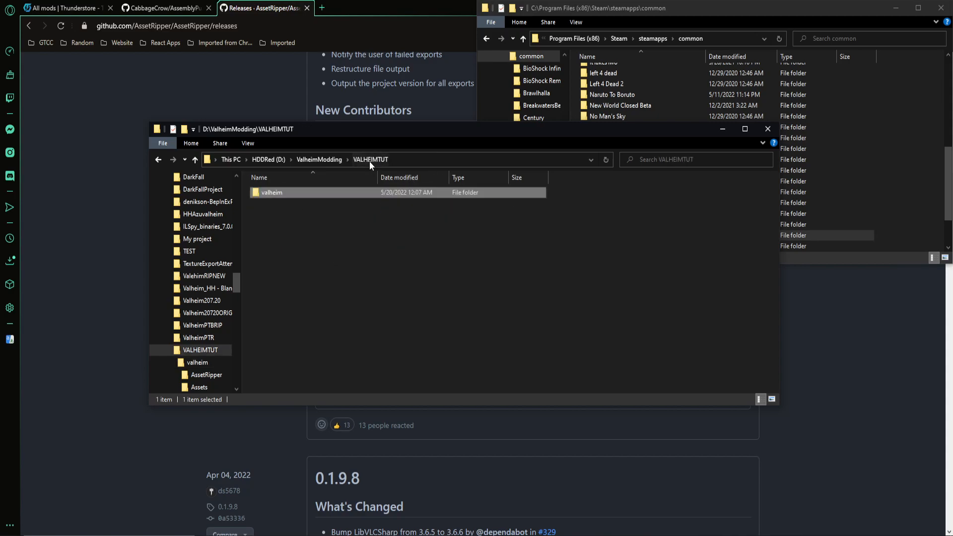
left_click(271, 195)
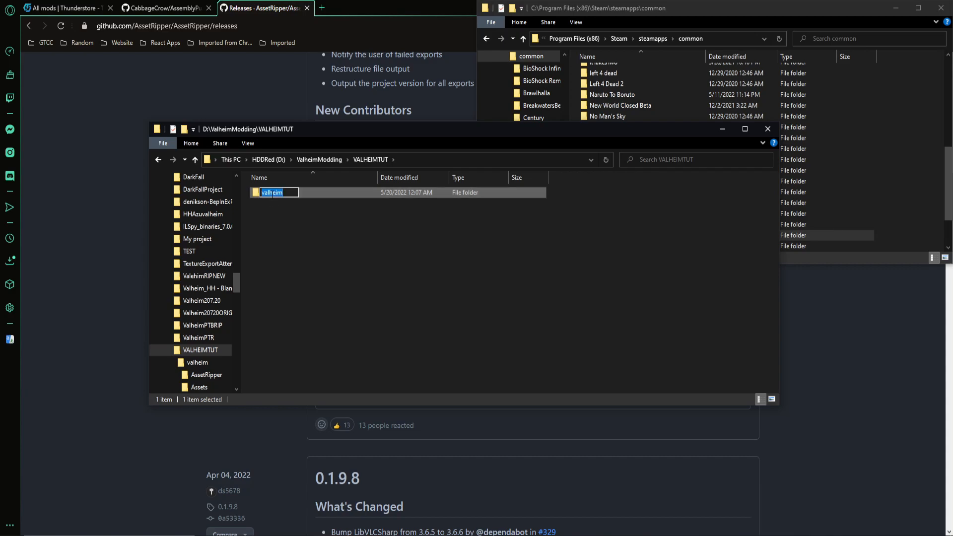
type("VALHEIMTUT")
key("Return")
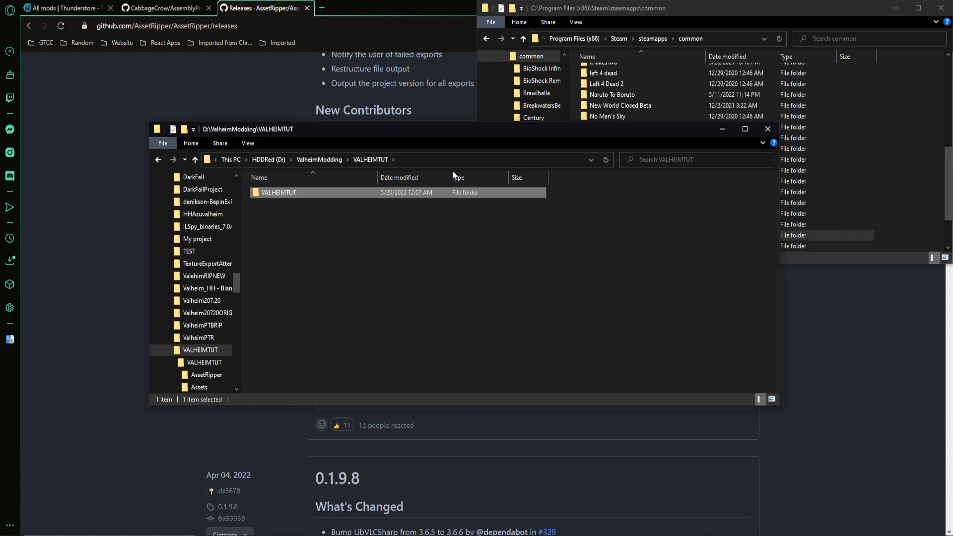
Back up the ripped project by duplicating the VALHEIMTUT folder inside ValheimModding, and check both folders.
left_click(324, 158)
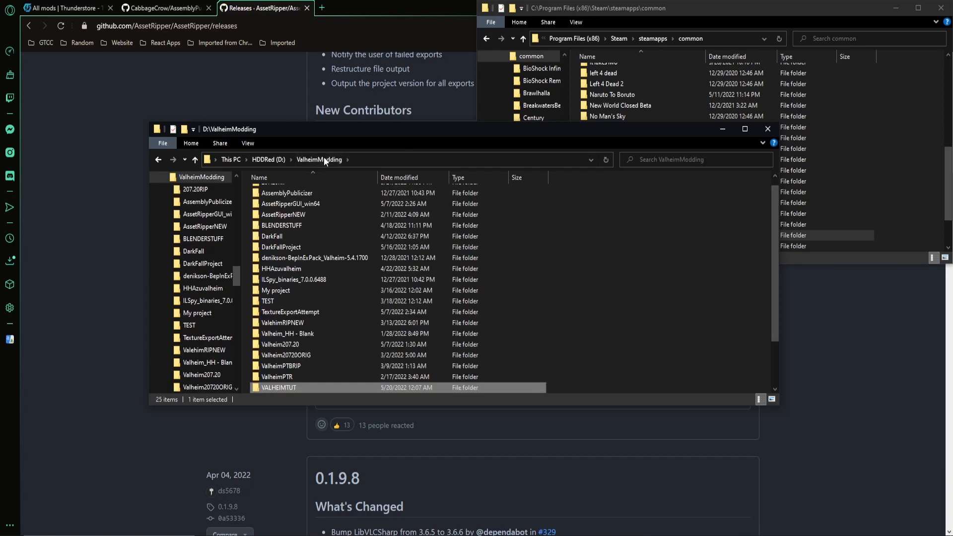
left_click(645, 334)
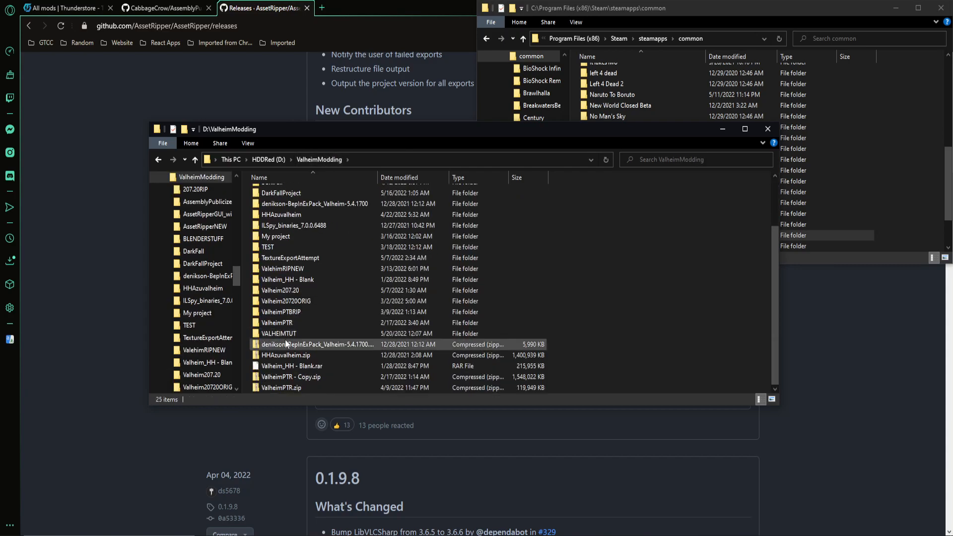
left_click(272, 333)
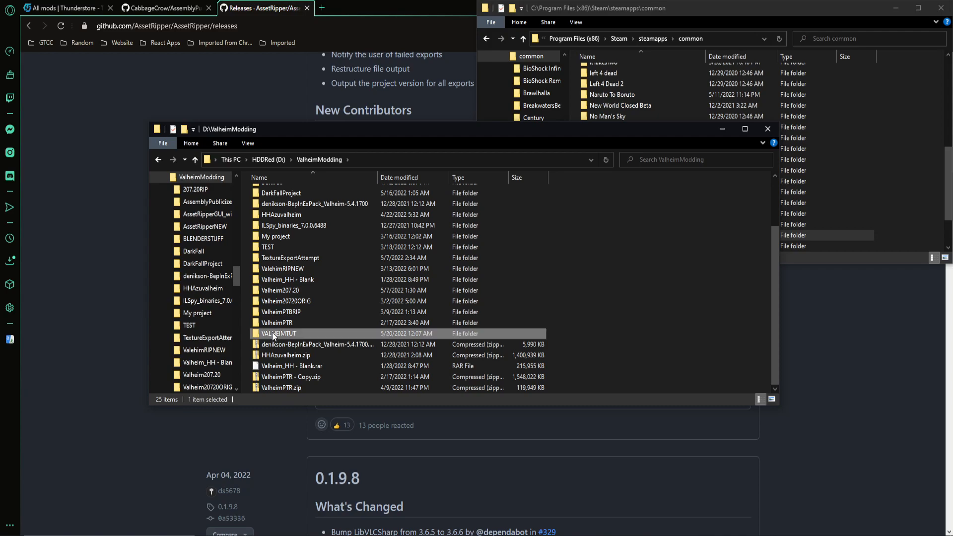
key("ctrl+v")
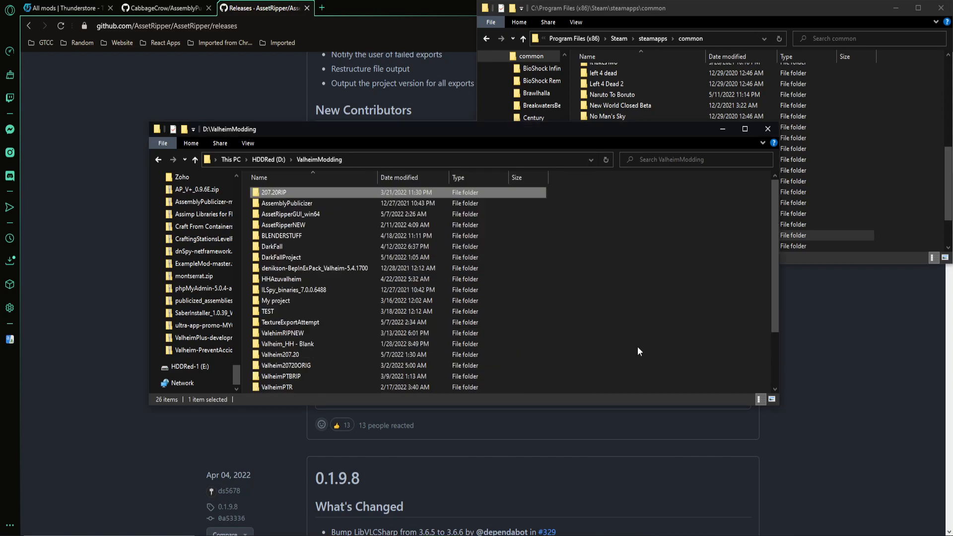
left_click(278, 321)
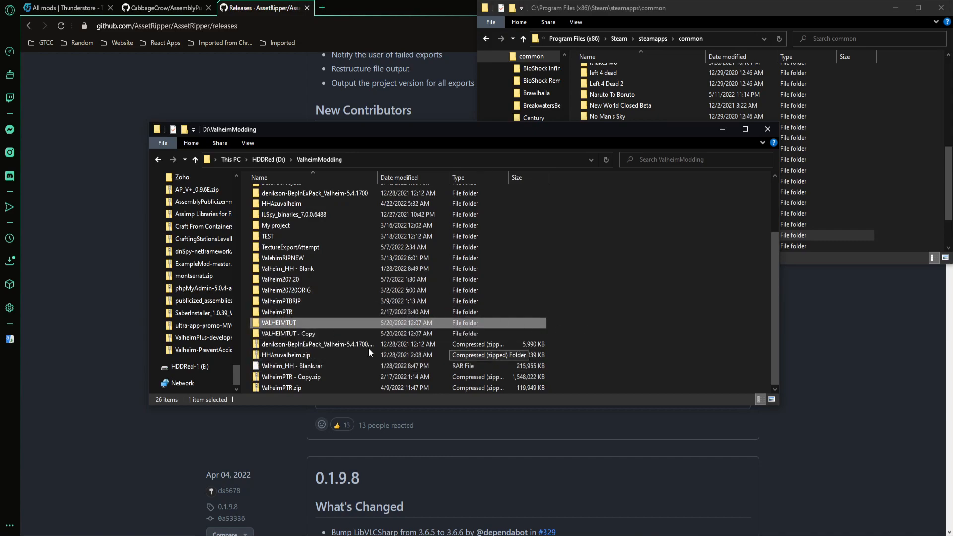
left_click(293, 332)
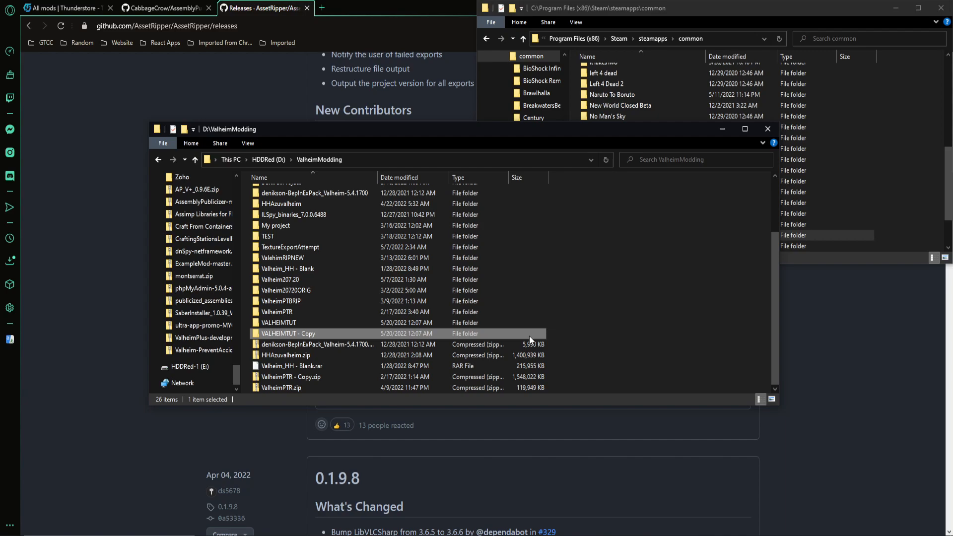
left_click(582, 325)
Search the web for Unity Hub in a new browser tab and look through the results for its download page.
left_click(319, 17)
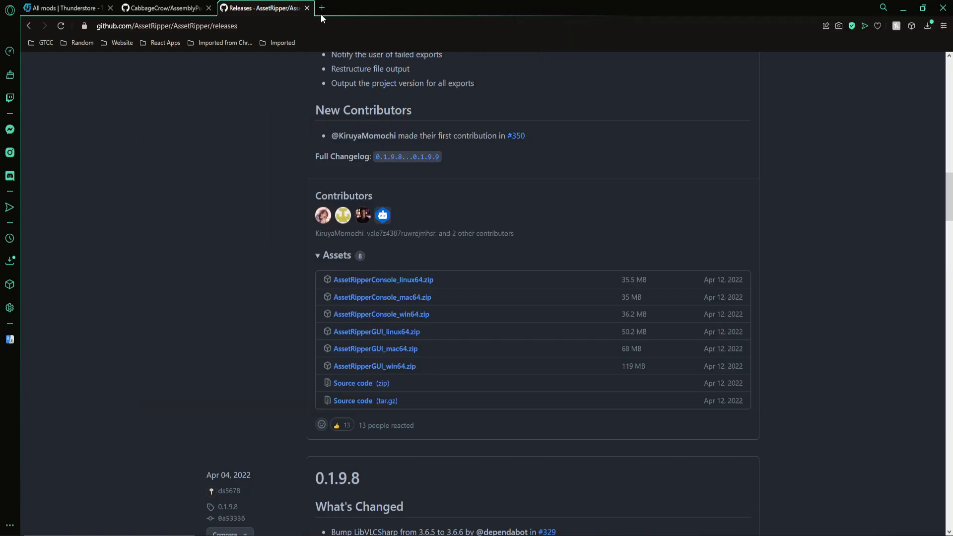
left_click(321, 9)
type("Unity H")
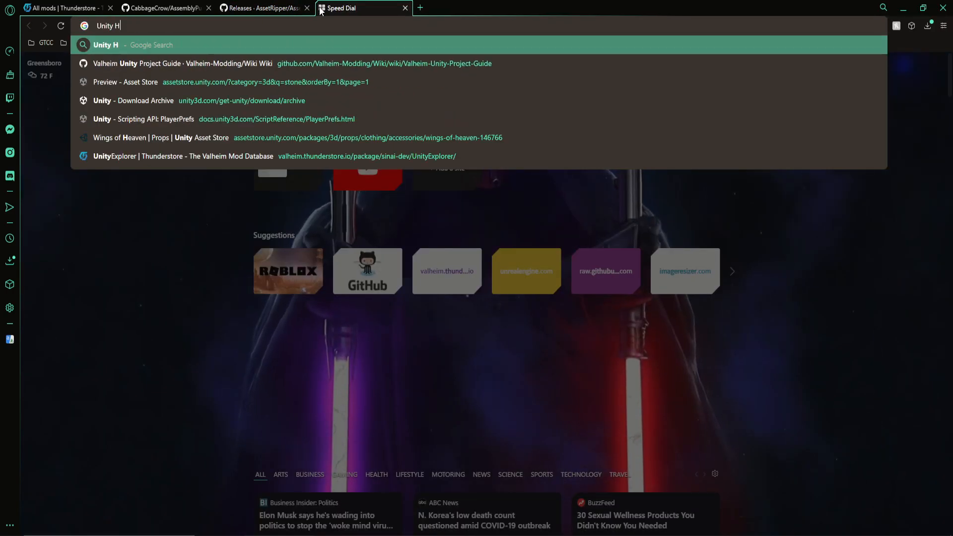
type("ub")
key("Return")
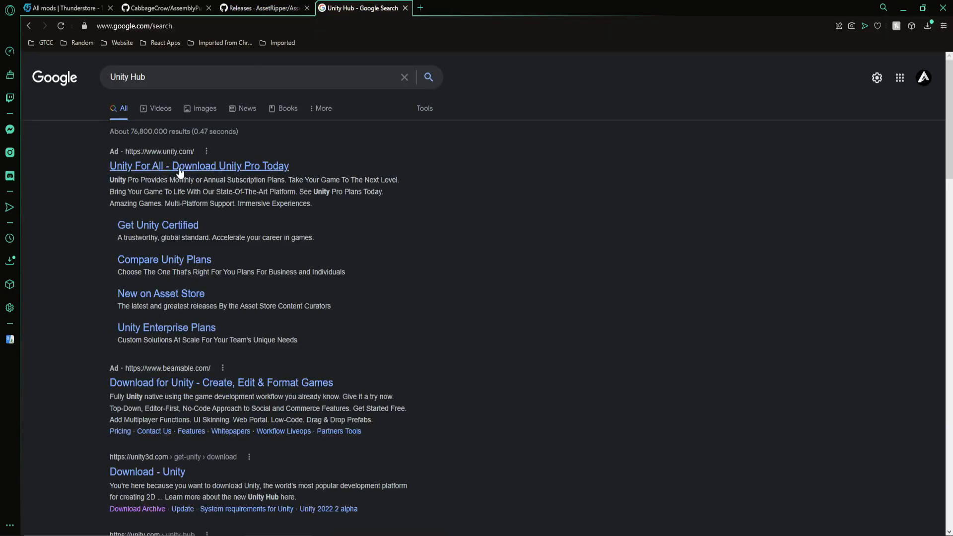
scroll(251, 347, "down", 4)
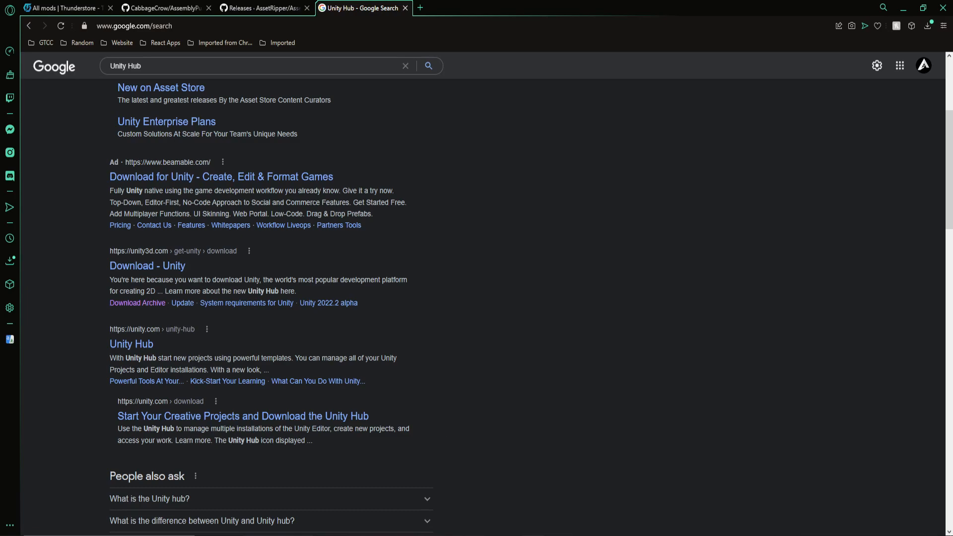
Find the installed Unity Hub app on the computer and launch it.
key("super")
type("unity")
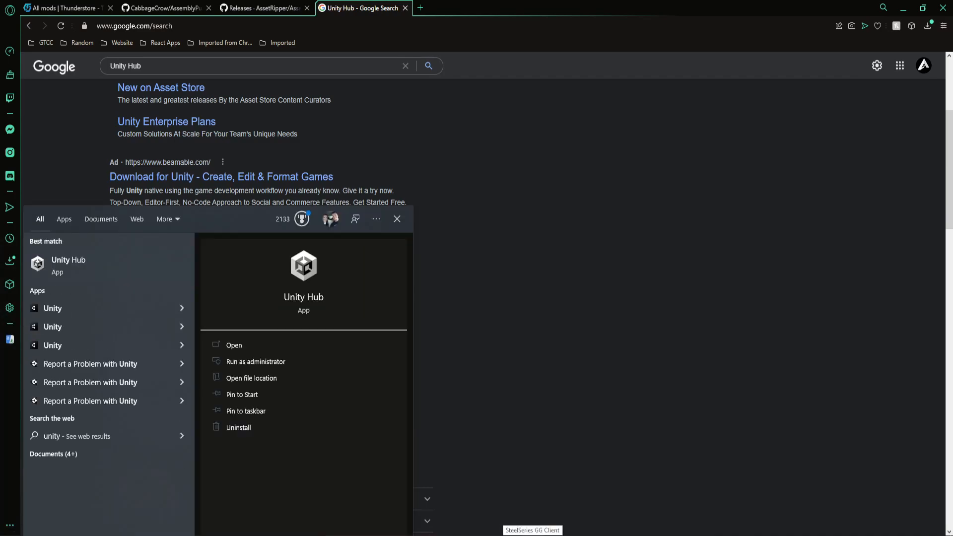
left_click(120, 273)
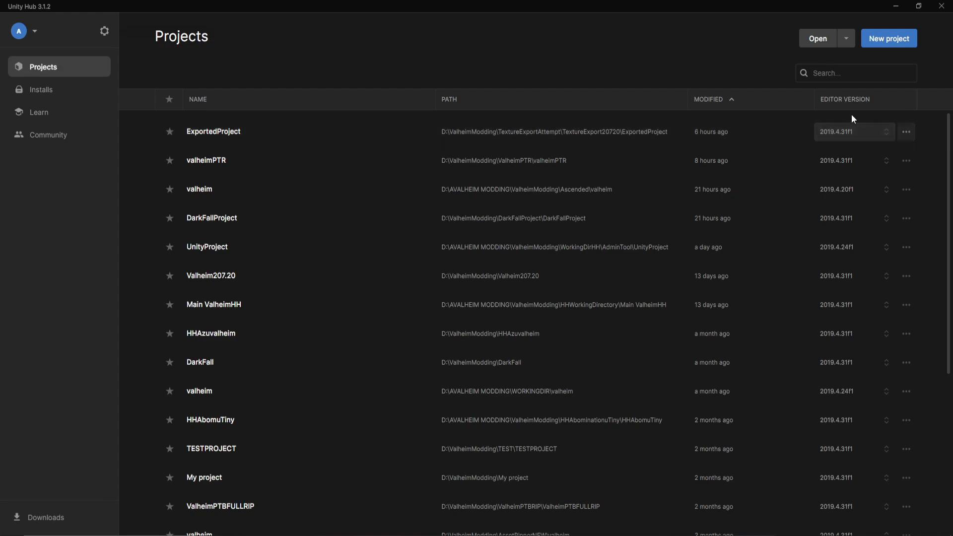
Switch to File Explorer and check the VALHEIMTUT folder and its backup copy in ValheimModding.
key("alt+Tab")
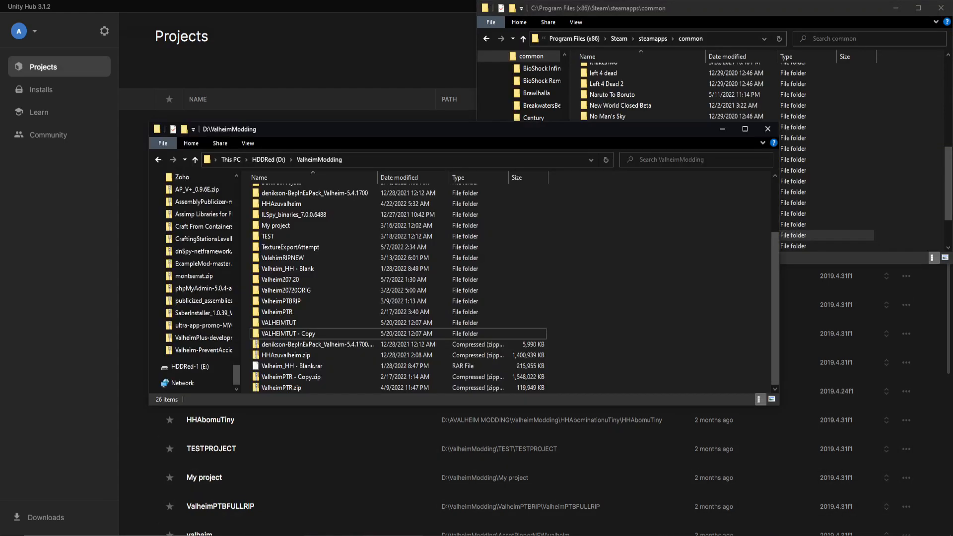
left_click(308, 328)
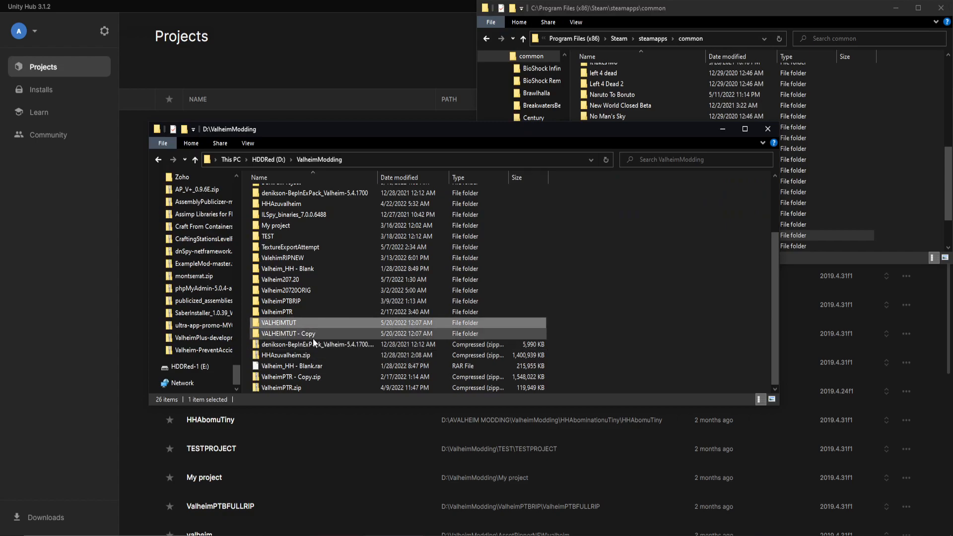
left_click(304, 335)
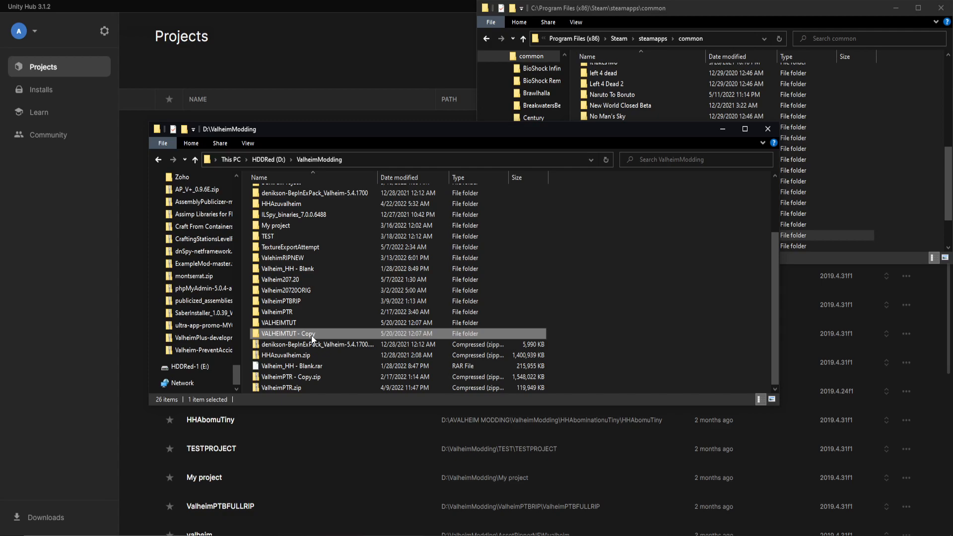
Switch to Unity Hub and open the inner VALHEIMTUT folder under ValheimModding\VALHEIMTUT as a project.
left_click(426, 5)
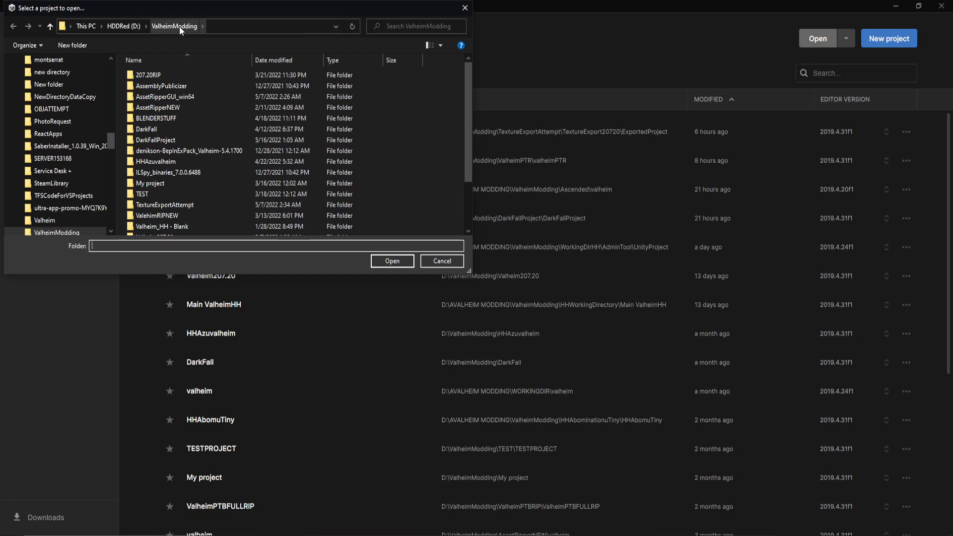
scroll(198, 122, "down", 2)
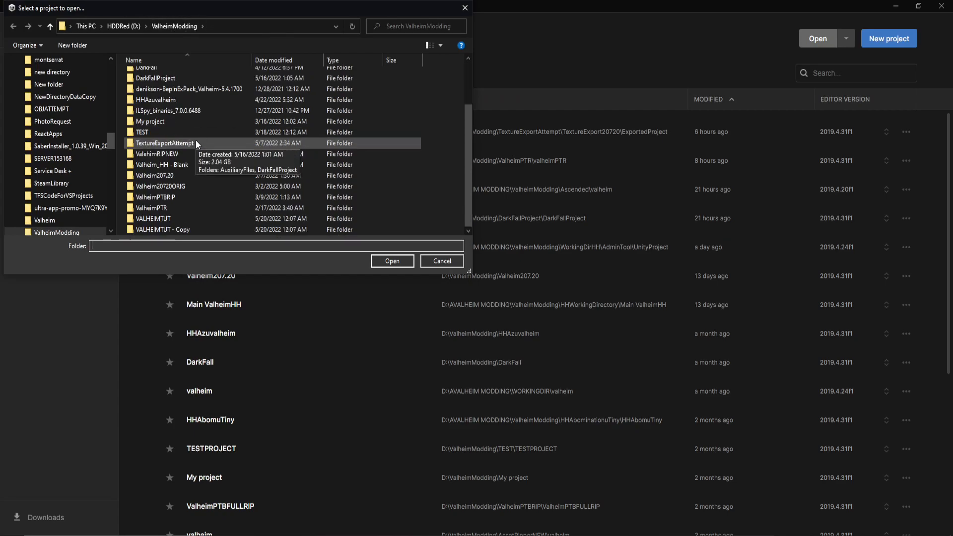
double_click(179, 219)
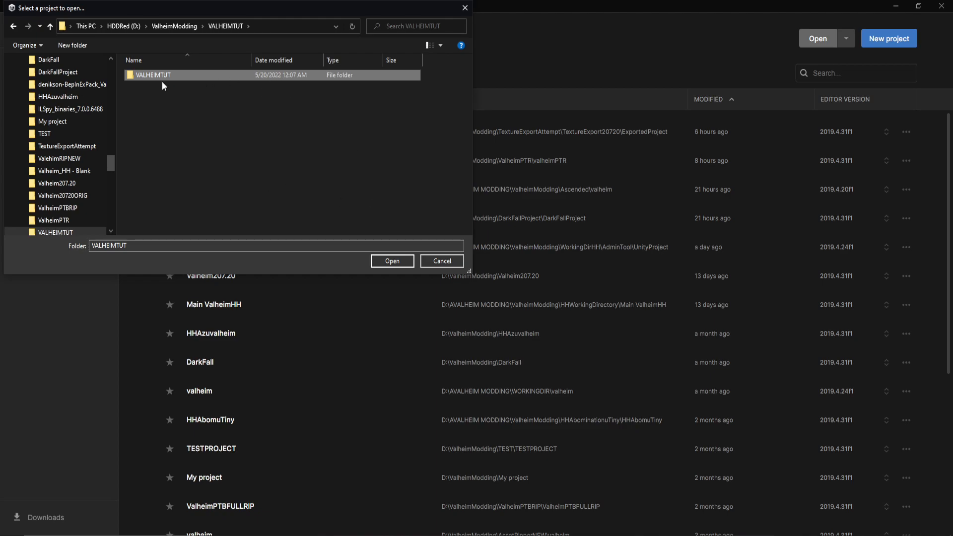
left_click(391, 261)
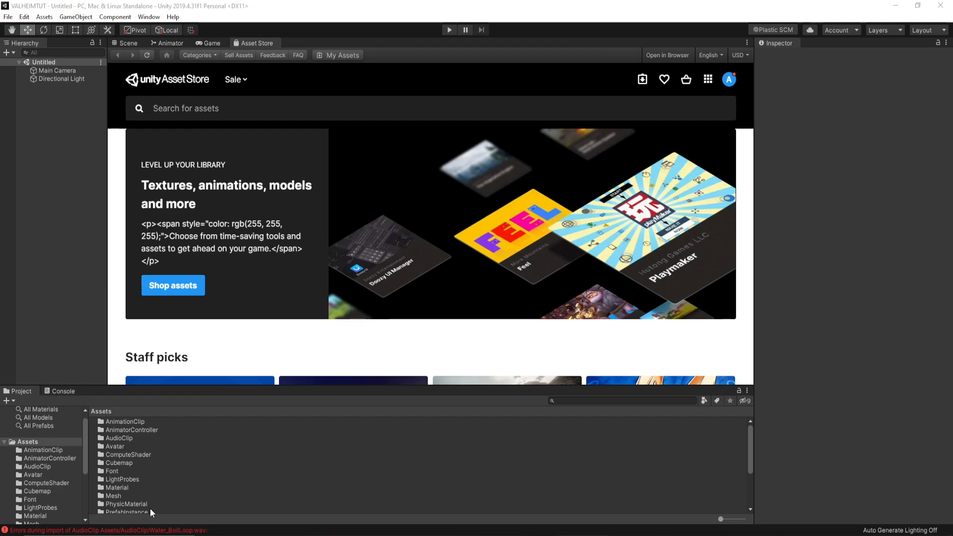
Clear the import messages from the Console, return to the project assets, and show the Scene view.
left_click(58, 391)
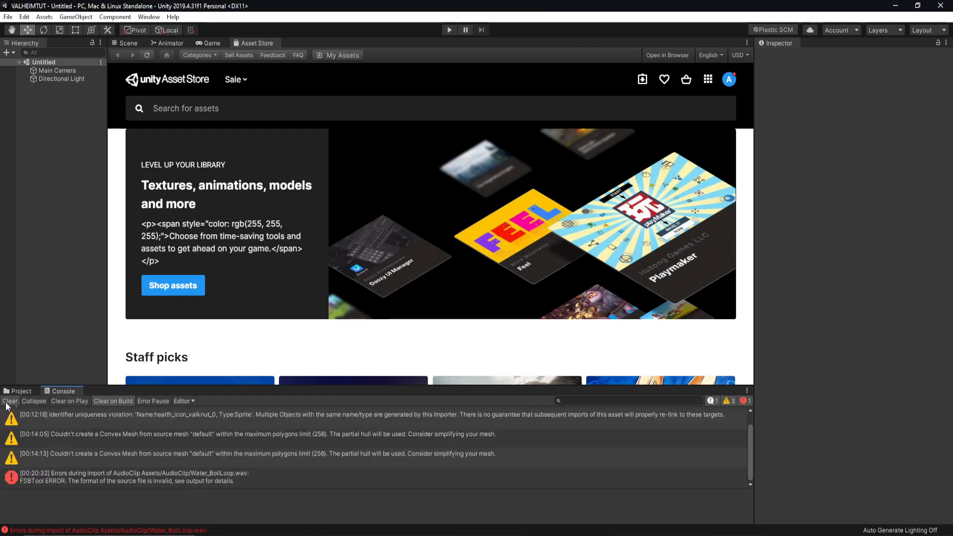
left_click(25, 390)
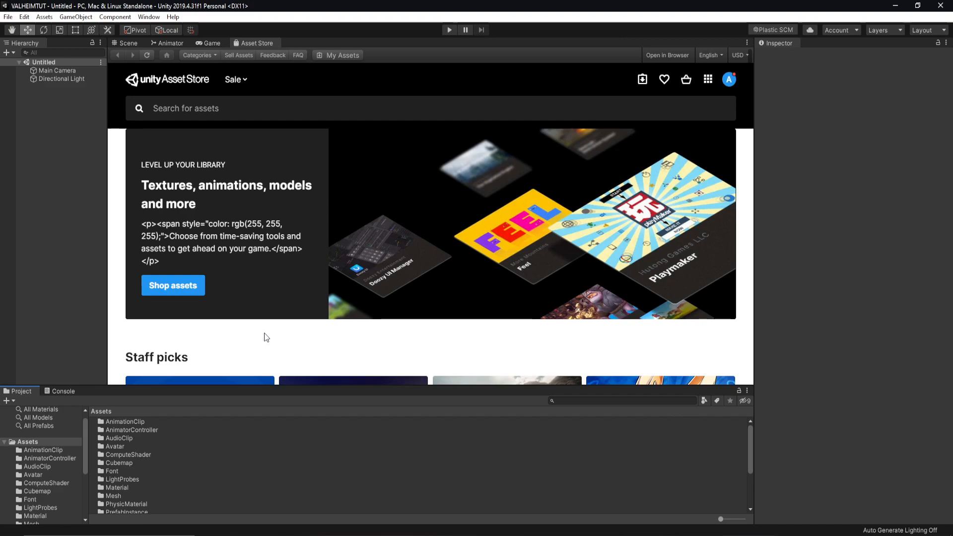
left_click(125, 43)
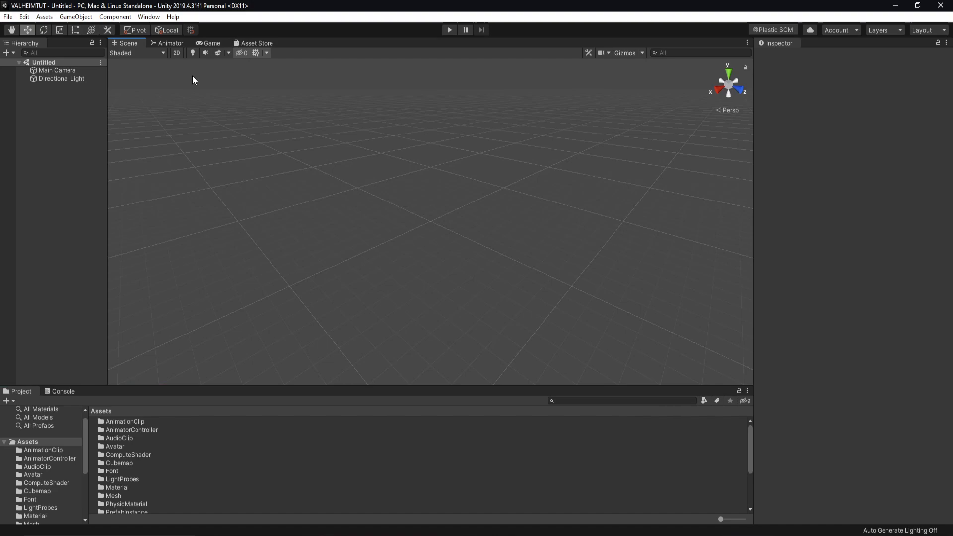
Open Project Settings to examine the Player rendering options, and close the window without changes.
left_click(9, 16)
mouse_move(22, 18)
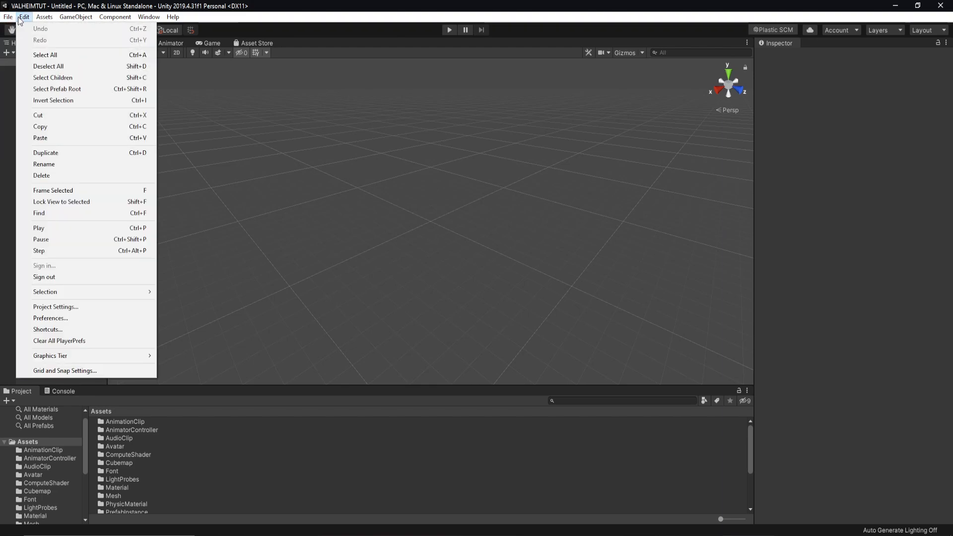
left_click(53, 307)
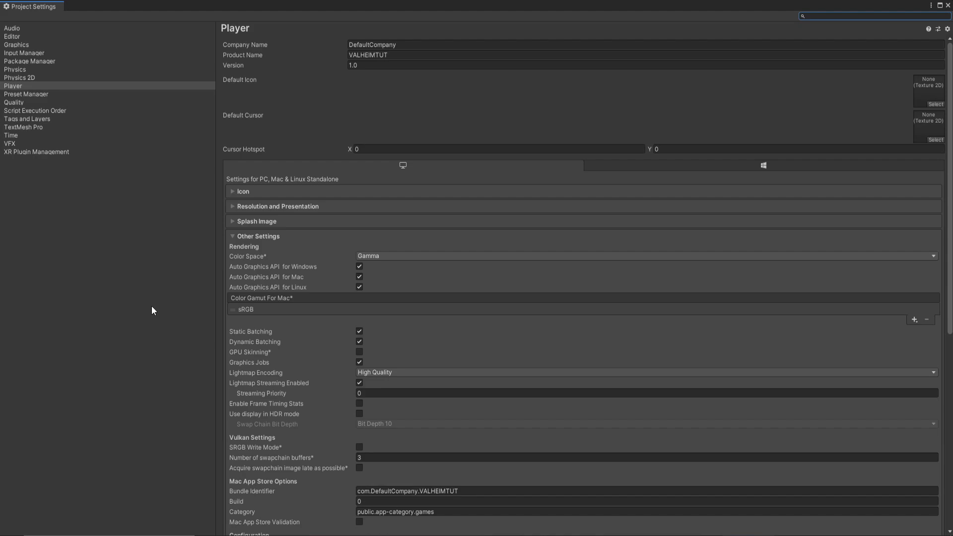
left_click(948, 5)
Browse the PrefabInstance folder with enlarged thumbnails and open the Birch_Sapling prefab for inspection.
scroll(135, 465, "down", 3)
double_click(124, 452)
scroll(129, 456, "down", 5)
scroll(139, 458, "up", 5, "ctrl")
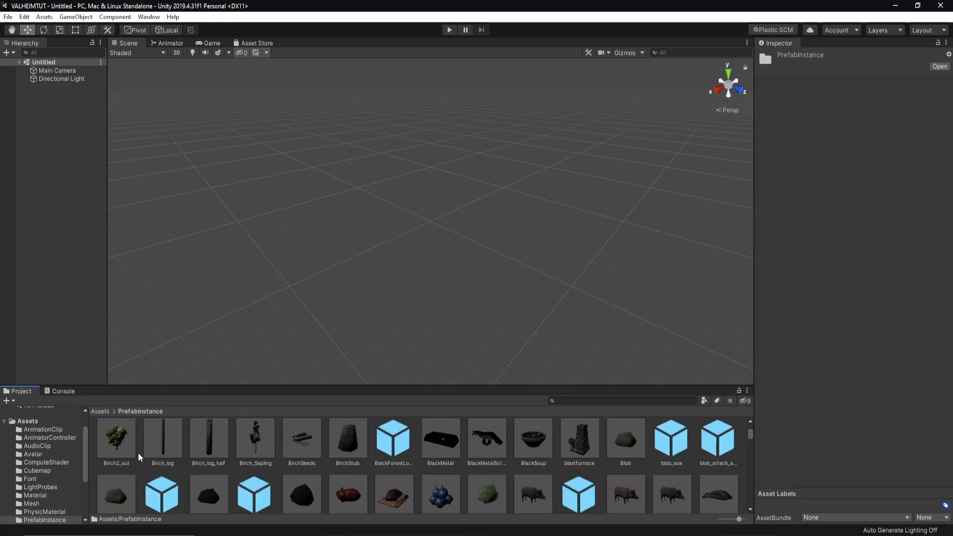
double_click(259, 444)
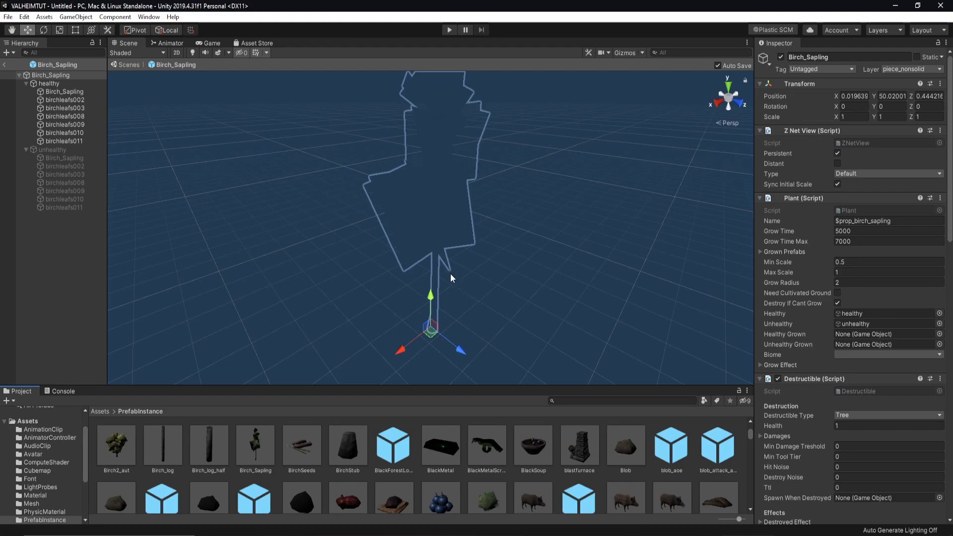
In the Player project settings, set Color Space to Linear and disable Auto Graphics API for Windows.
left_click(24, 16)
left_click(88, 304)
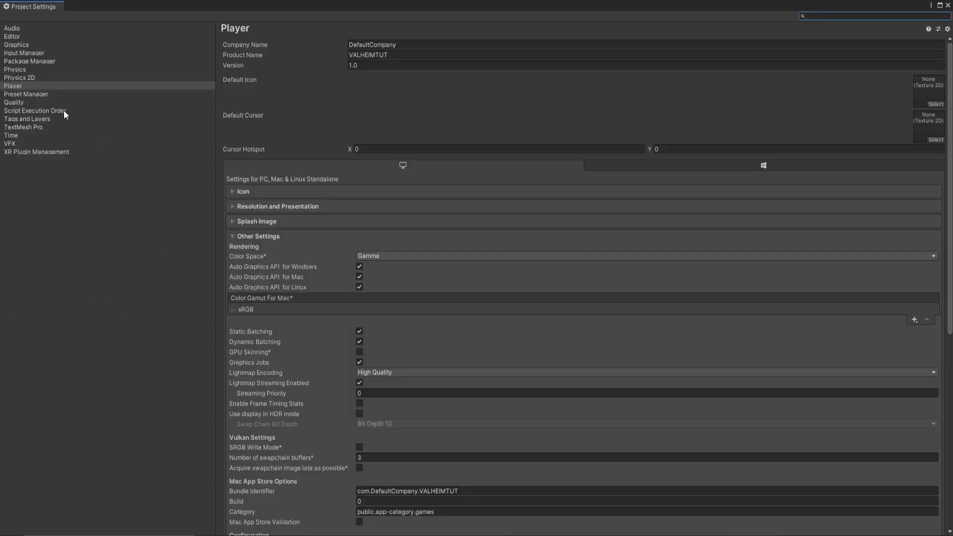
left_click(366, 256)
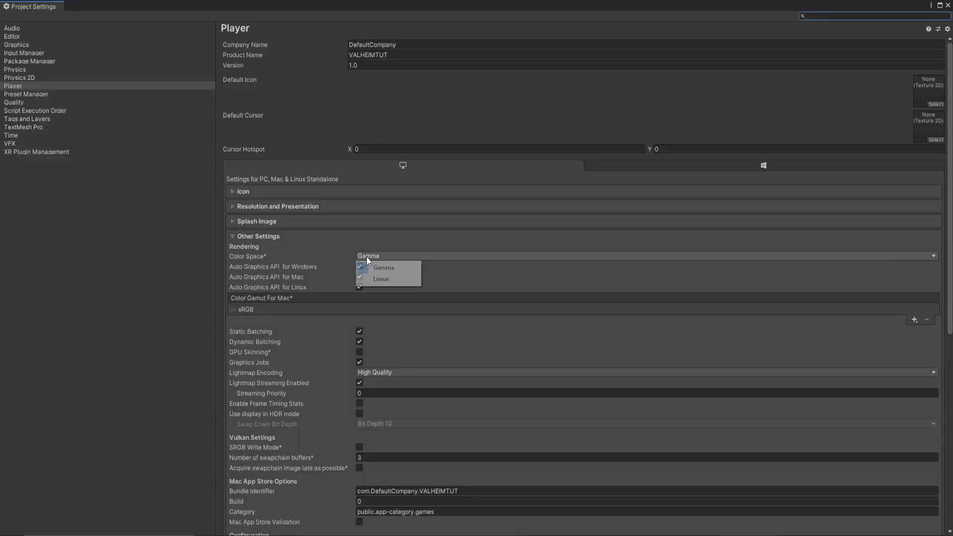
left_click(395, 281)
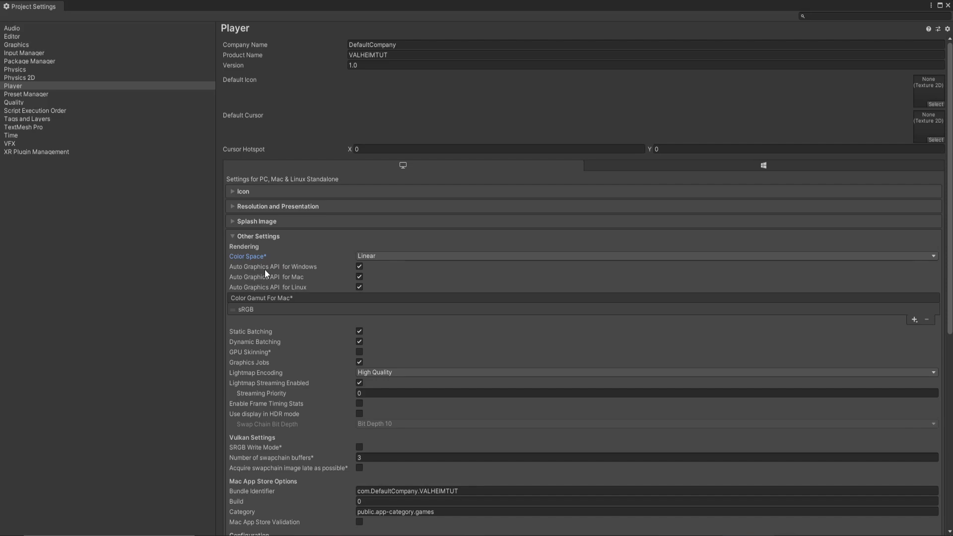
left_click(359, 268)
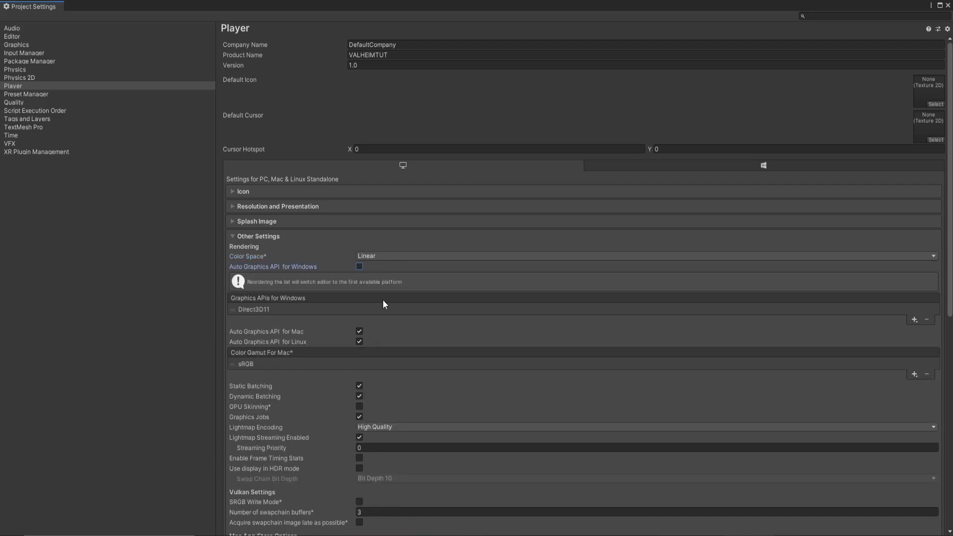
Add Vulkan to the Windows graphics APIs and disable Auto Graphics API for Linux.
left_click(914, 319)
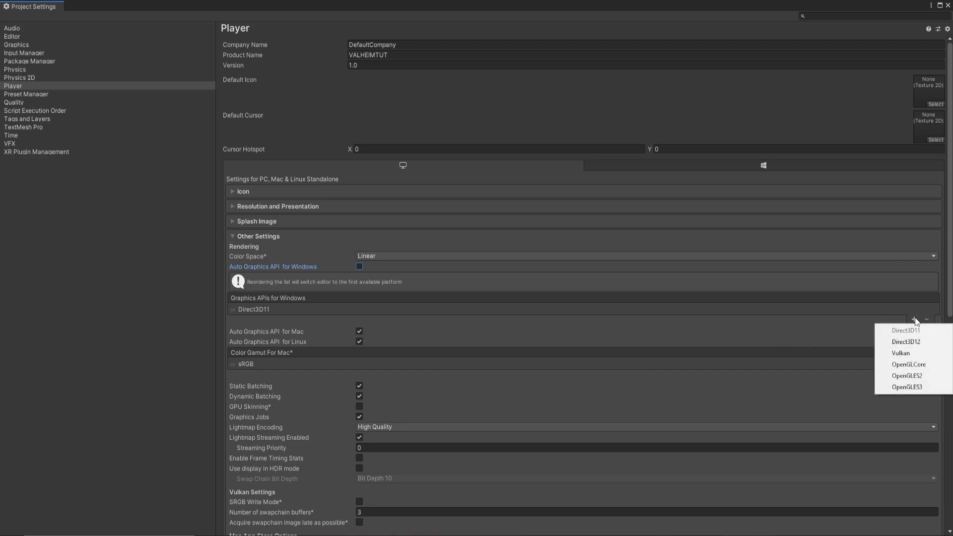
left_click(904, 354)
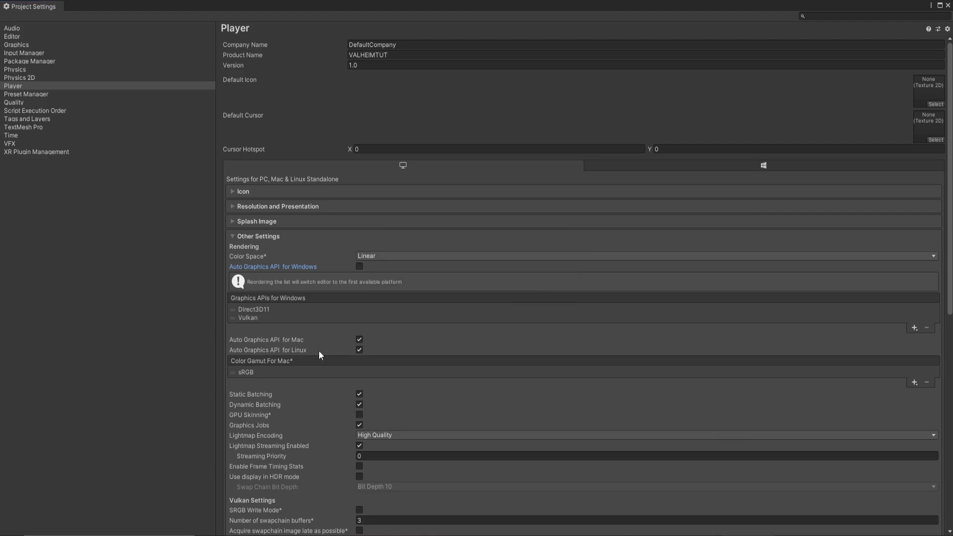
left_click(360, 350)
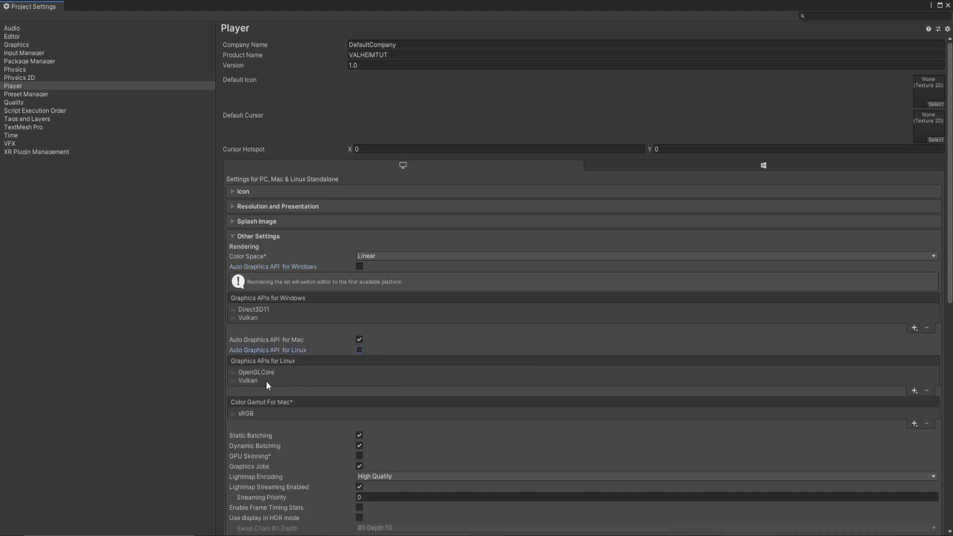
Set the Player configuration's Api Compatibility Level to .NET 4.x.
scroll(278, 384, "down", 15)
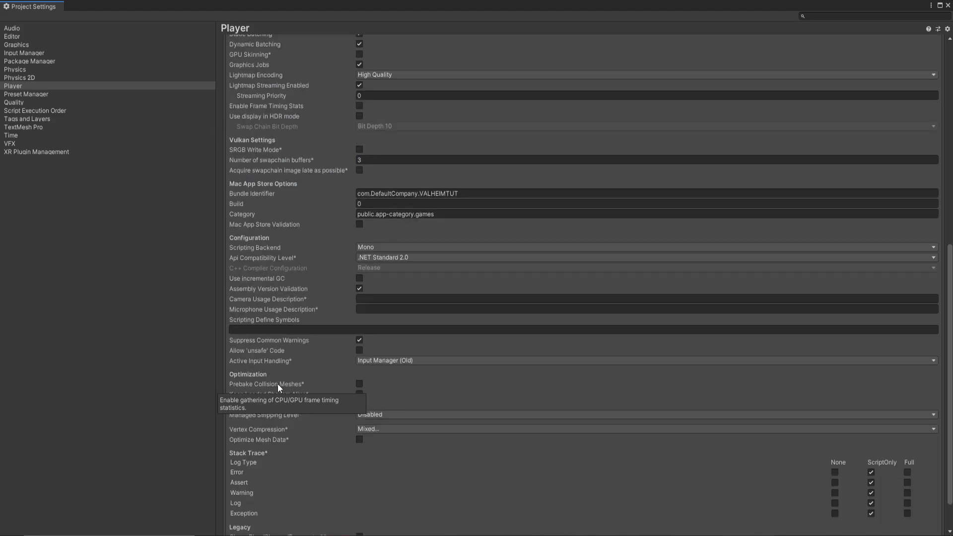
scroll(278, 383, "down", 2)
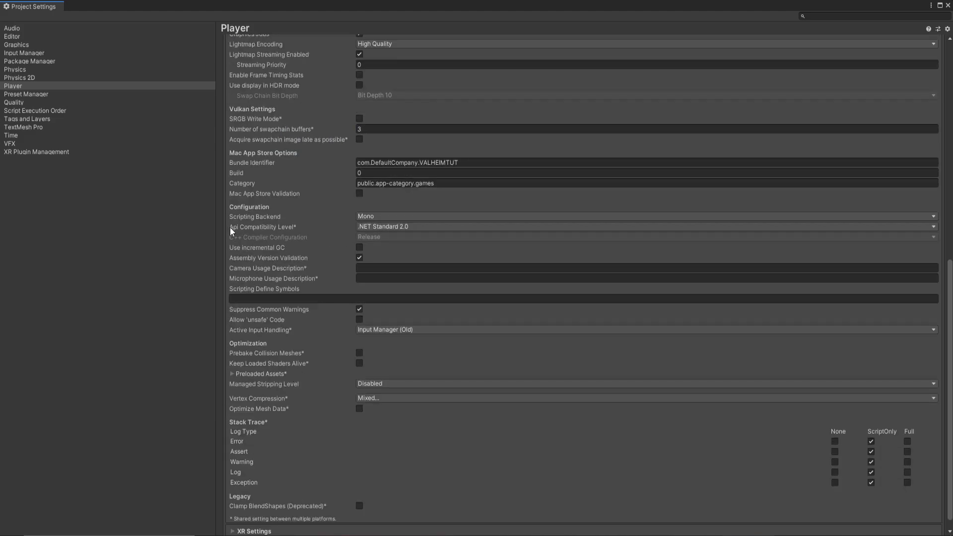
left_click(381, 229)
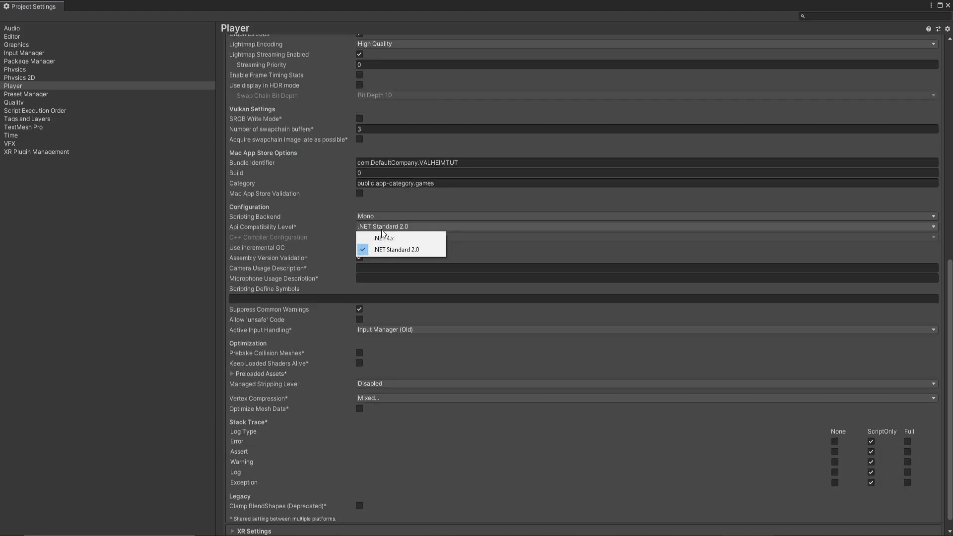
left_click(393, 239)
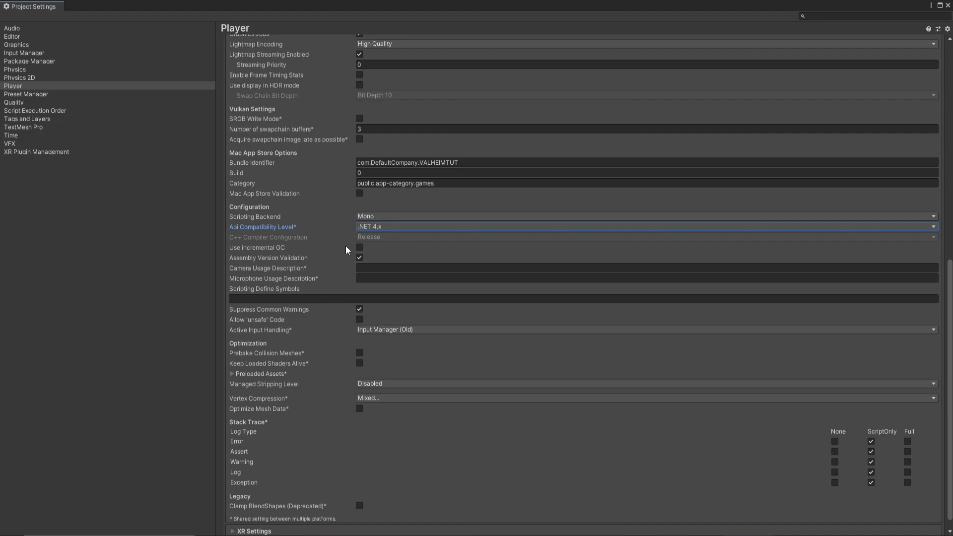
In the Graphics project settings, set the Deferred option under Built-in Shader Settings to Built-in shader.
scroll(351, 284, "up", 2)
scroll(351, 284, "up", 15)
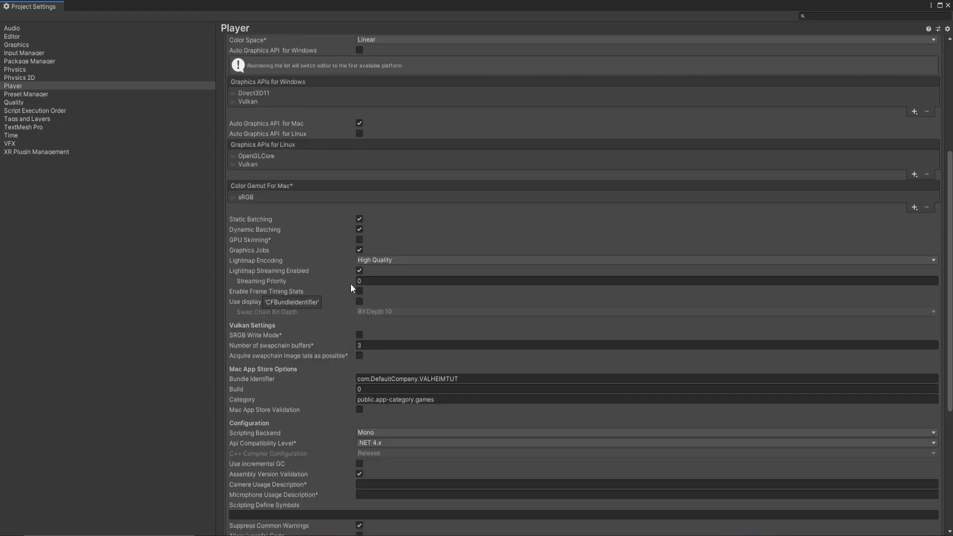
scroll(350, 284, "down", 2)
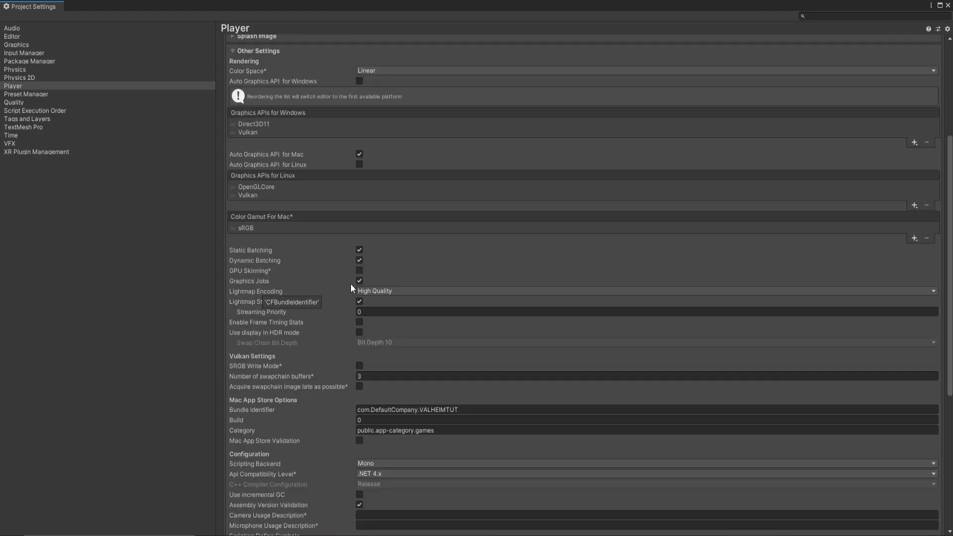
scroll(350, 284, "down", 6)
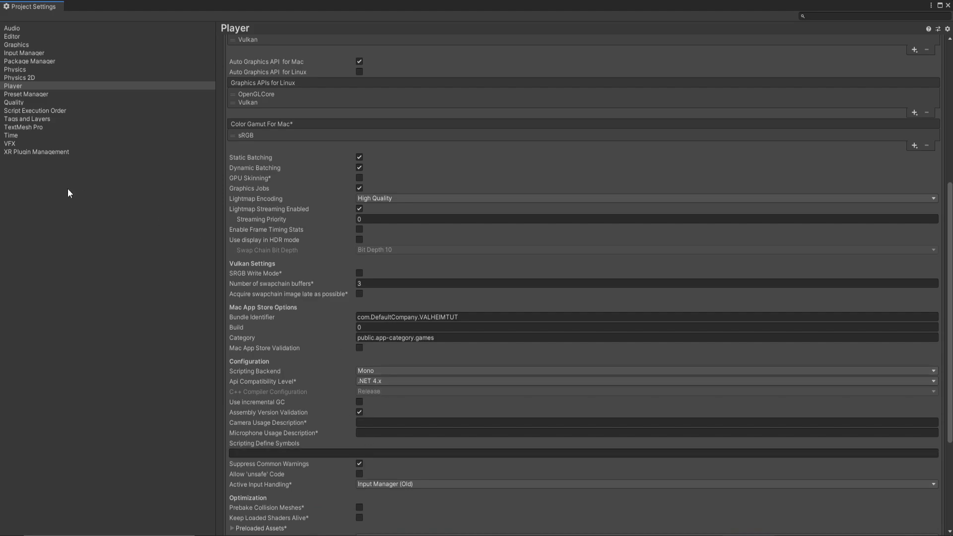
left_click(16, 46)
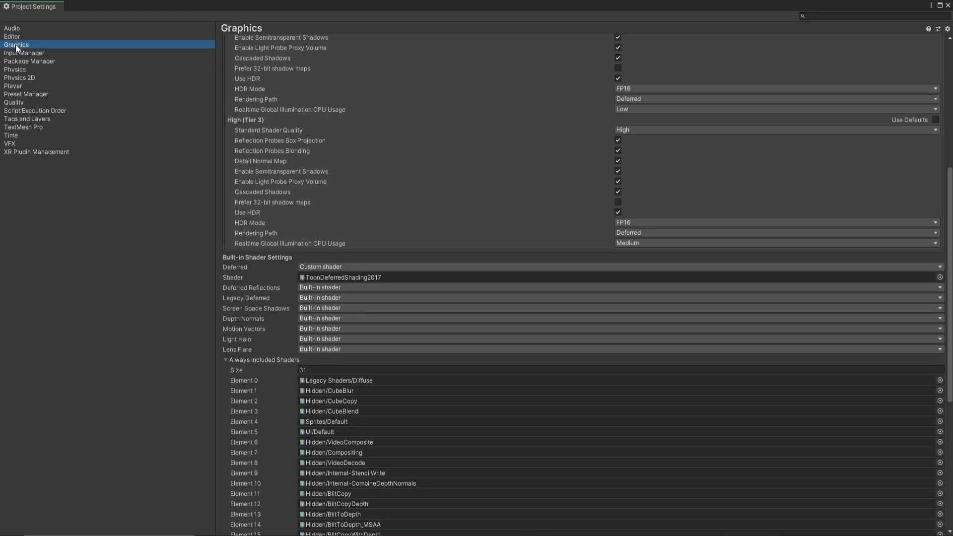
left_click(359, 269)
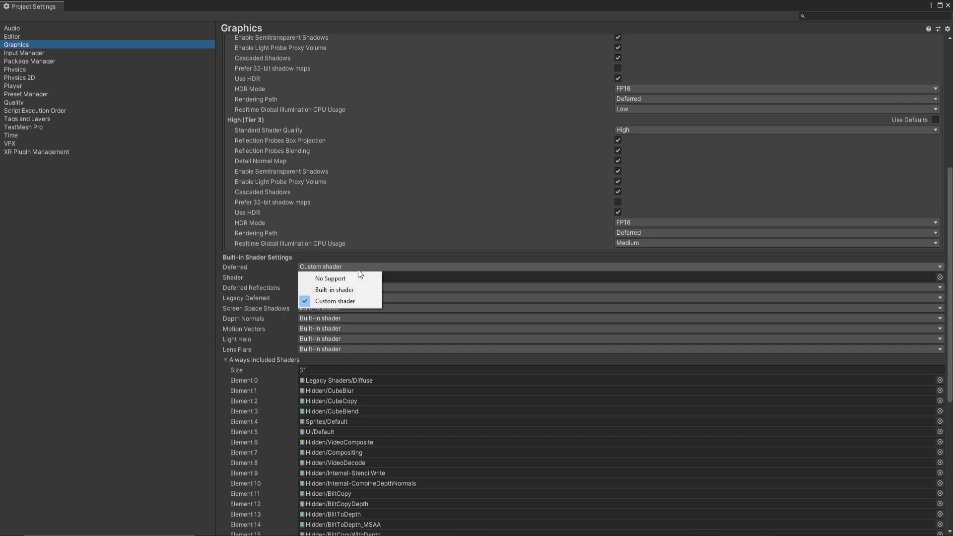
left_click(330, 290)
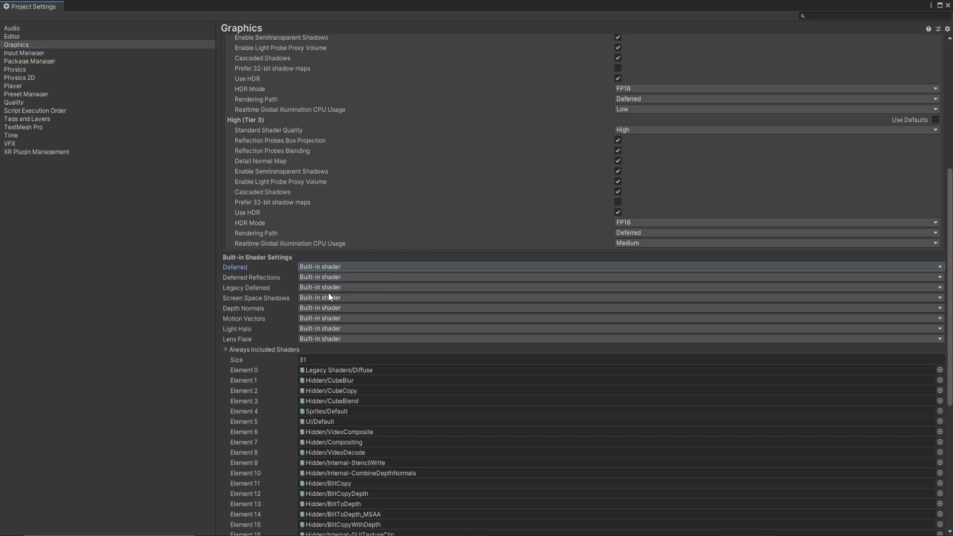
Examine the Physics and Physics 2D settings, including their layer collision matrices and the 2D gizmos, and close Project Settings.
scroll(340, 250, "up", 10)
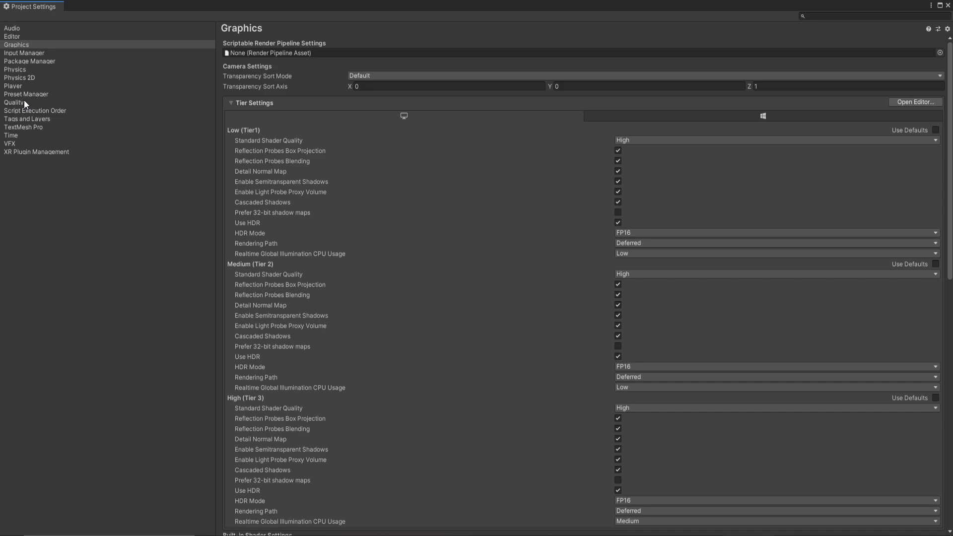
left_click(13, 73)
scroll(240, 352, "down", 4)
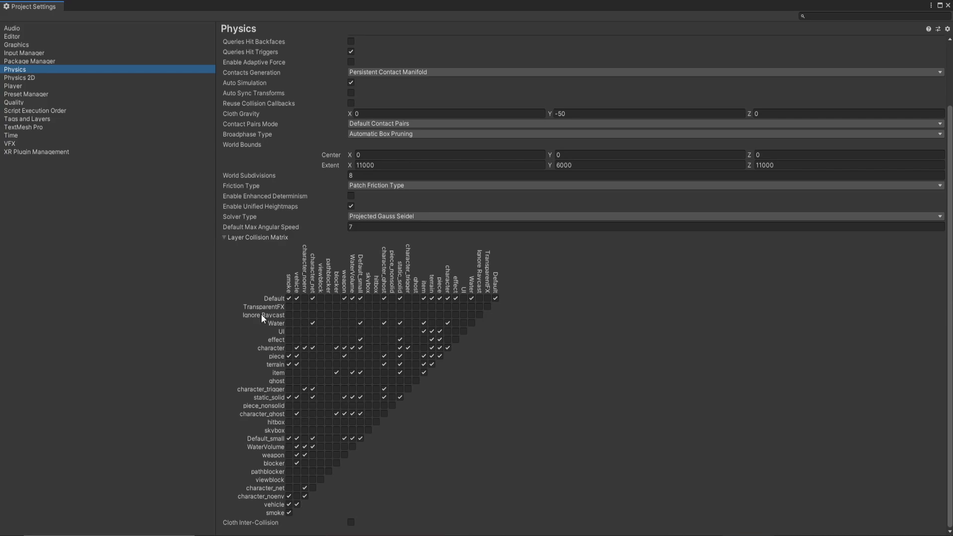
left_click(29, 78)
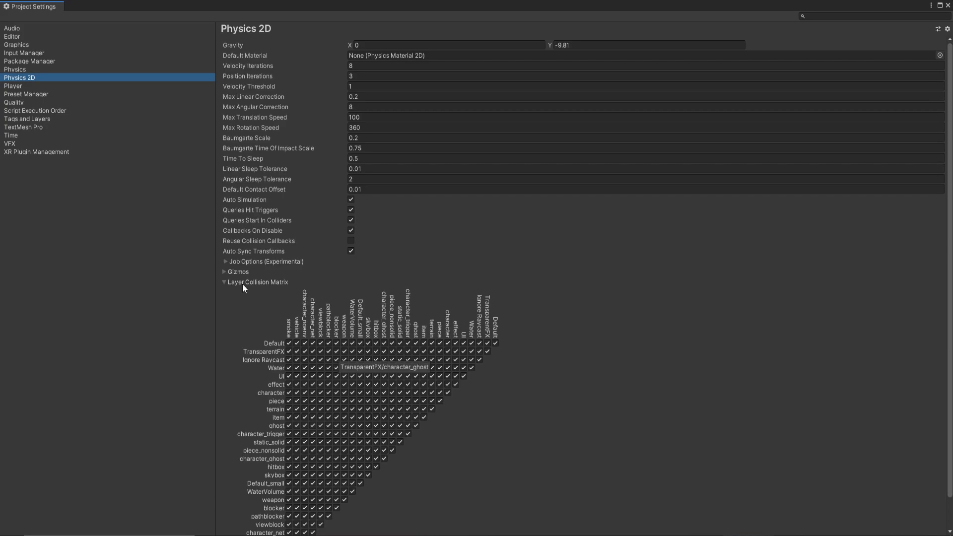
left_click(223, 272)
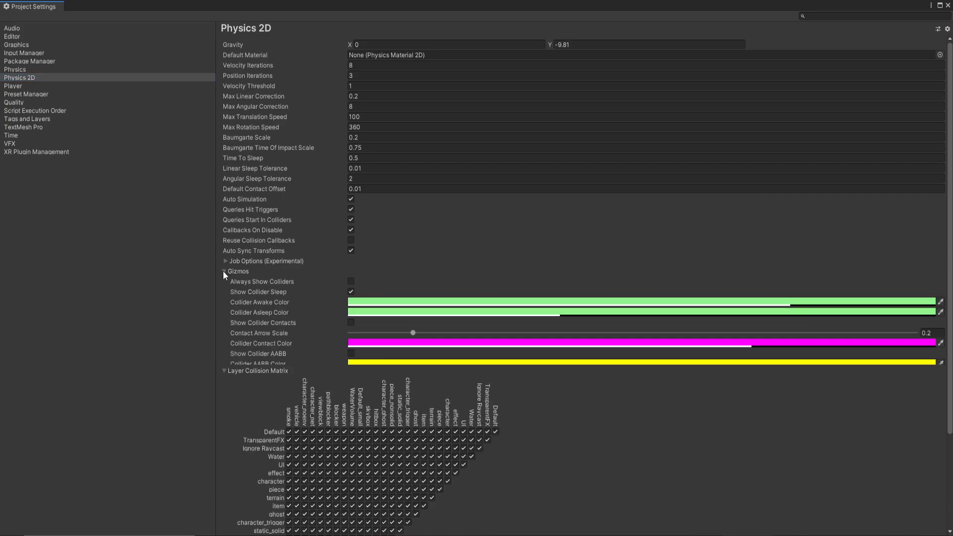
left_click(223, 271)
left_click(224, 281)
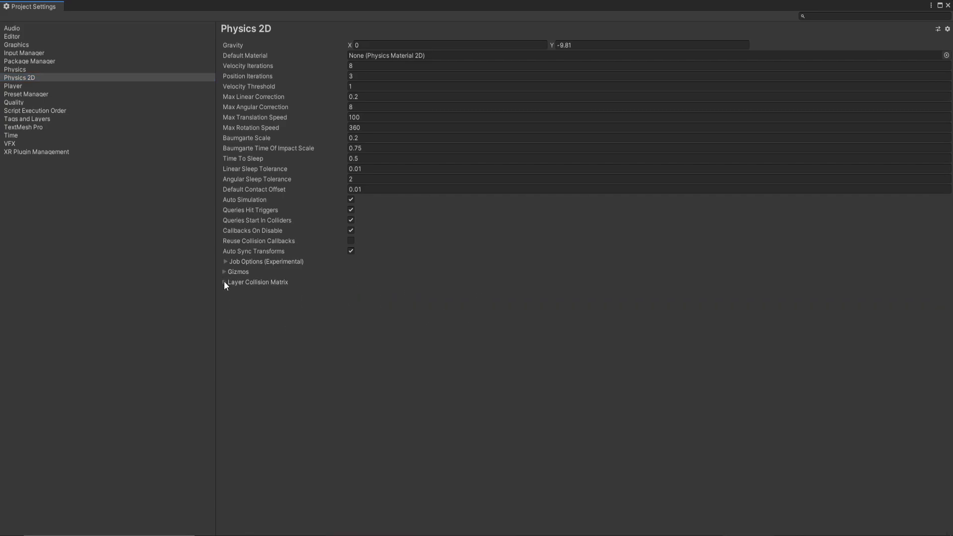
left_click(225, 282)
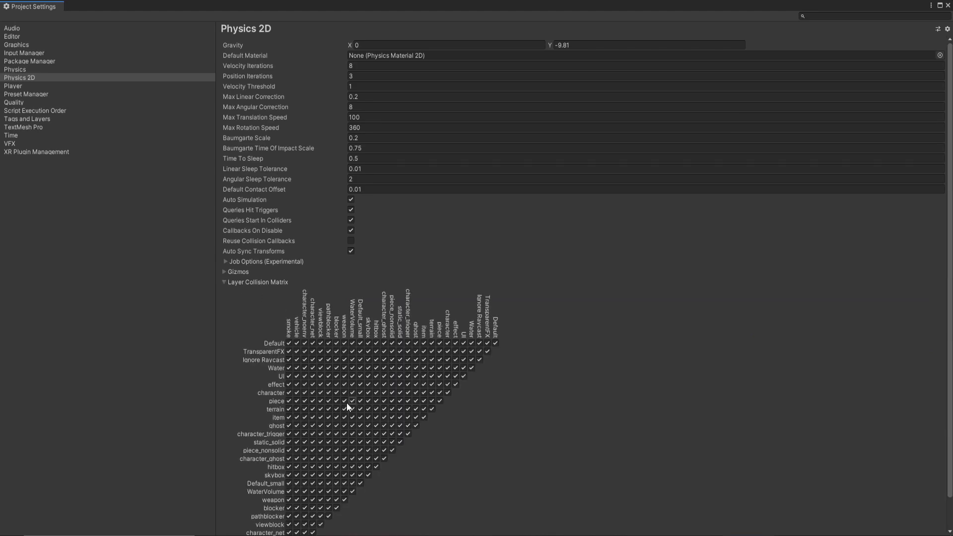
left_click(40, 73)
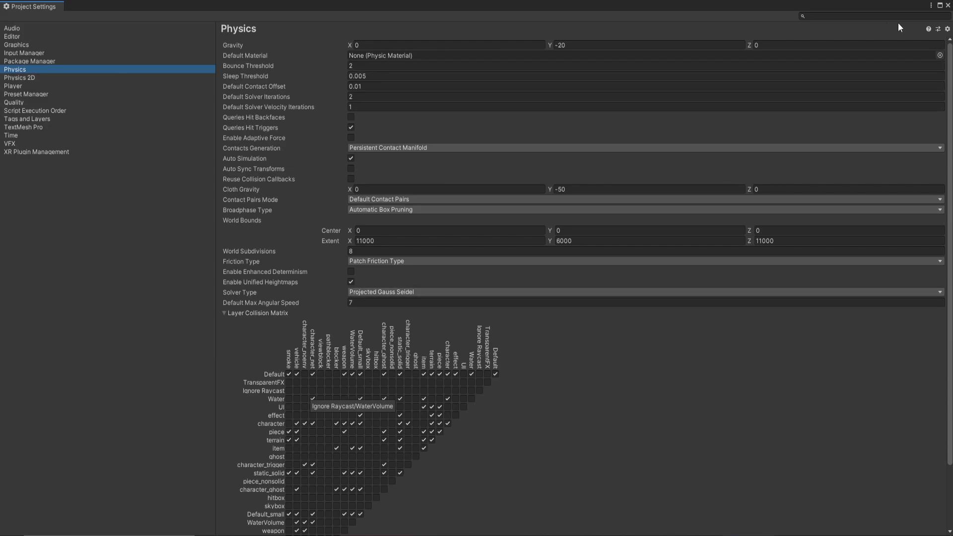
left_click(948, 6)
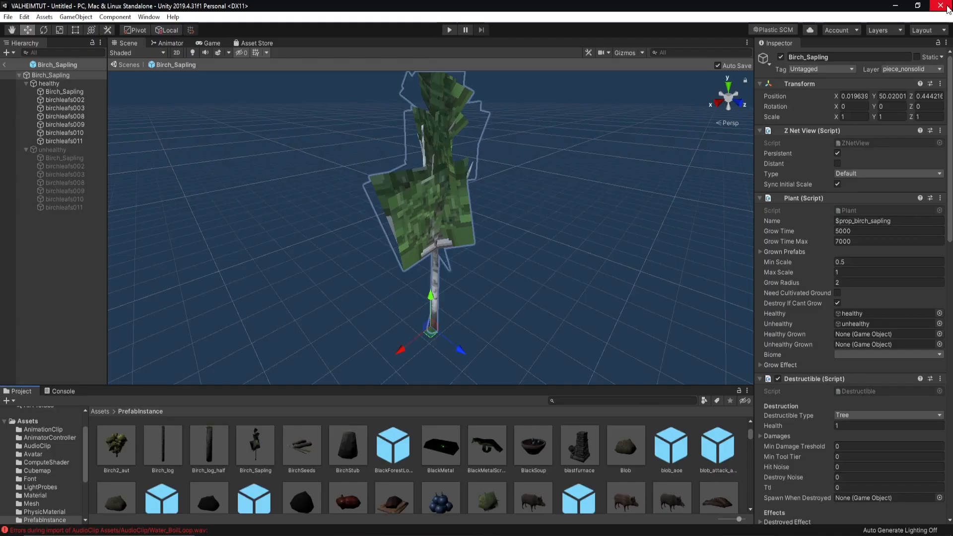
Clear the Console messages and return to the project assets.
left_click(58, 394)
left_click(11, 401)
left_click(20, 392)
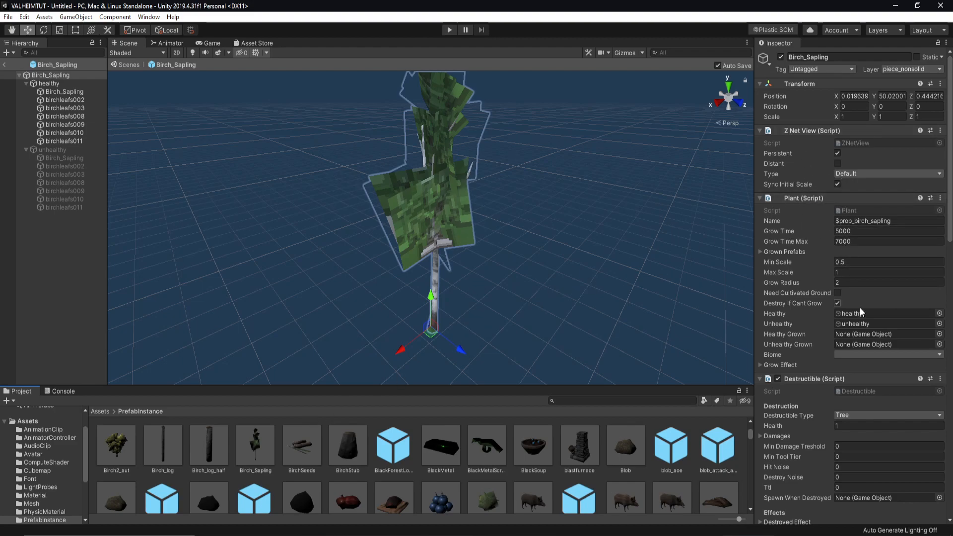
Examine the Birch_Sapling prefab's components, the PrefabInstance thumbnails, and the actions available for the Assets folder.
scroll(858, 314, "down", 15)
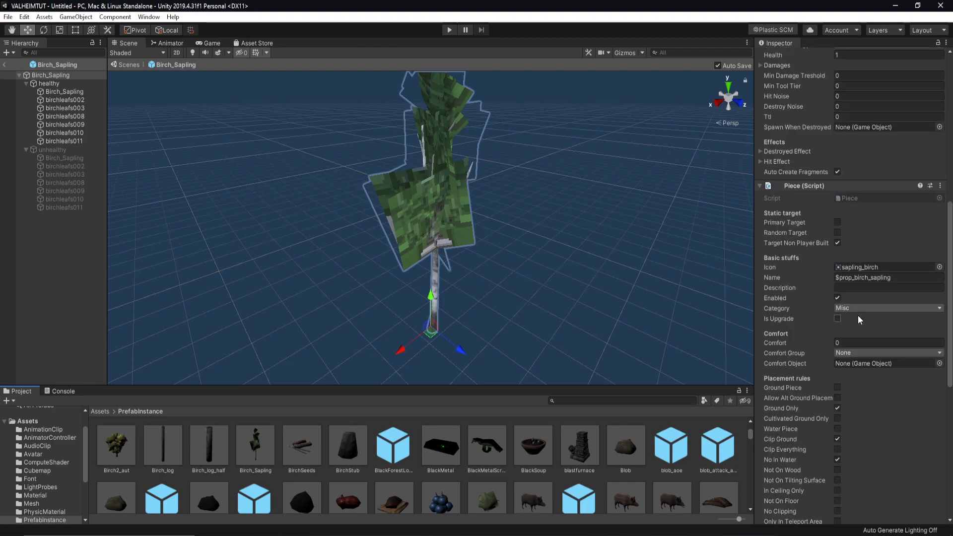
scroll(858, 320, "down", 2)
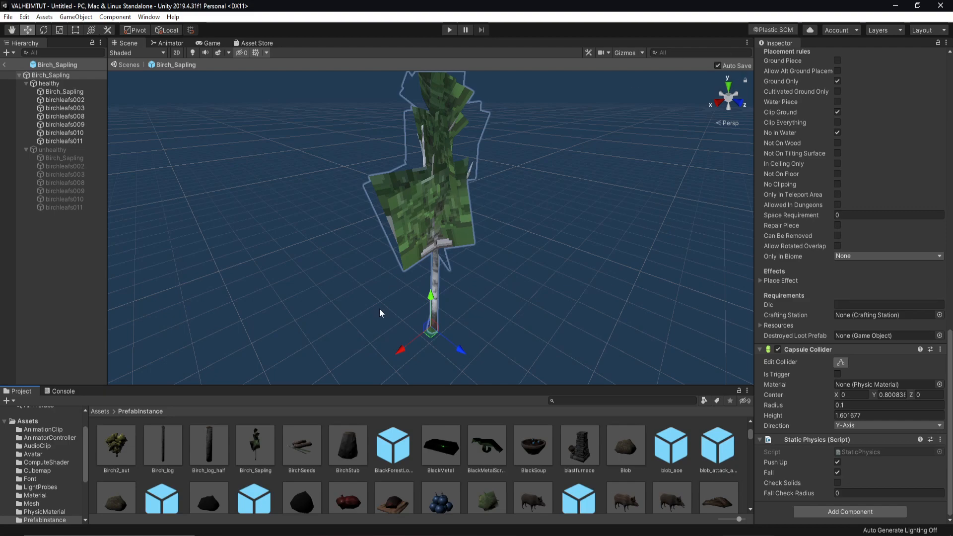
scroll(337, 463, "up", 10)
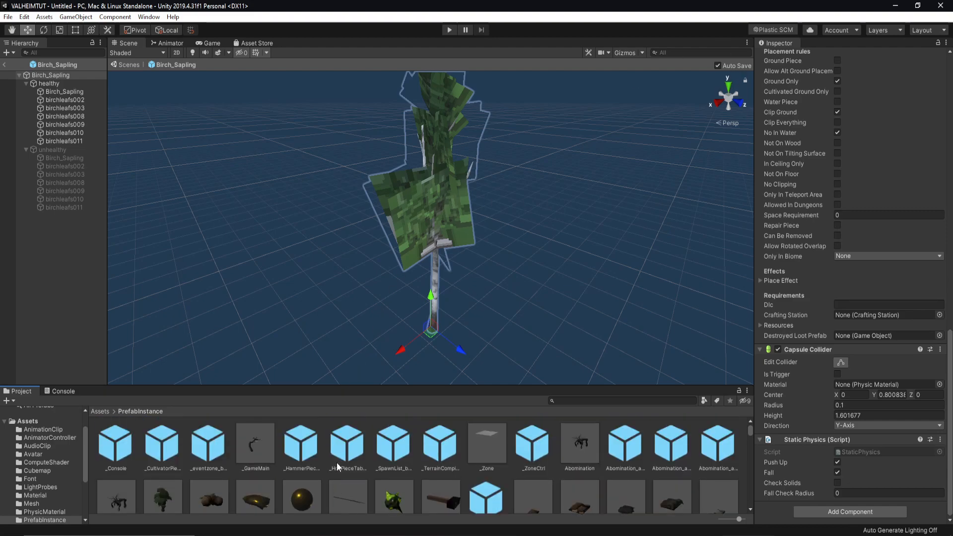
scroll(336, 462, "down", 10)
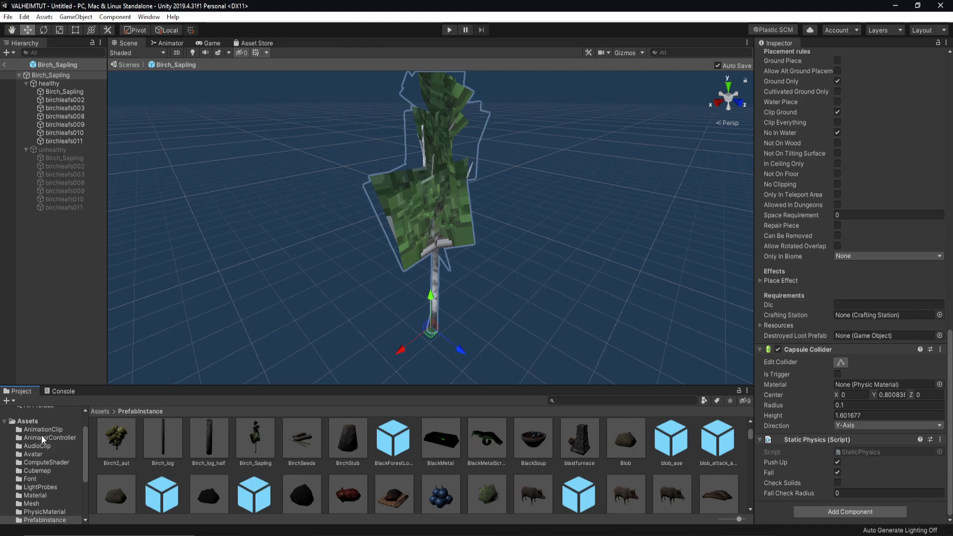
right_click(31, 422)
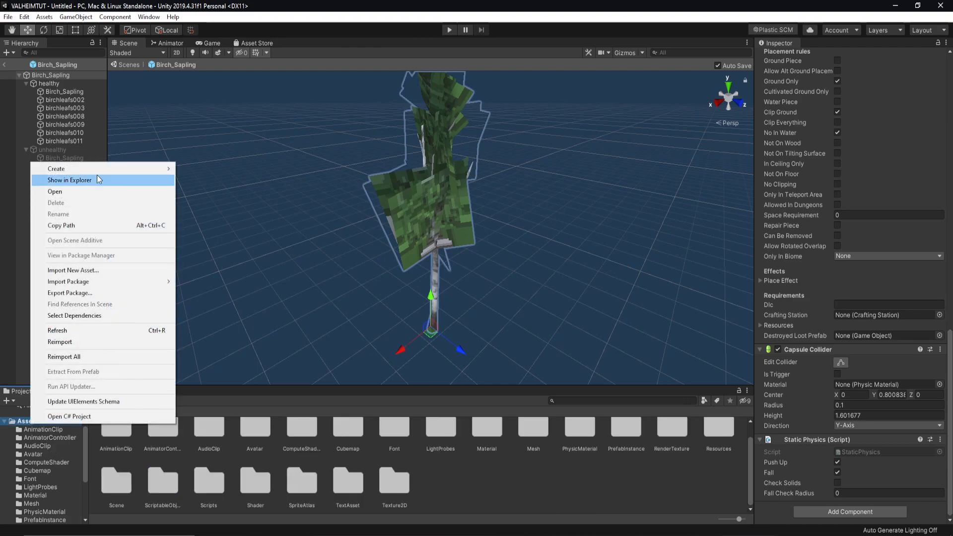
mouse_move(96, 171)
Switch to File Explorer and try to delete the VALHEIMTUT - Copy folder in D:\ValheimModding.
left_click(474, 481)
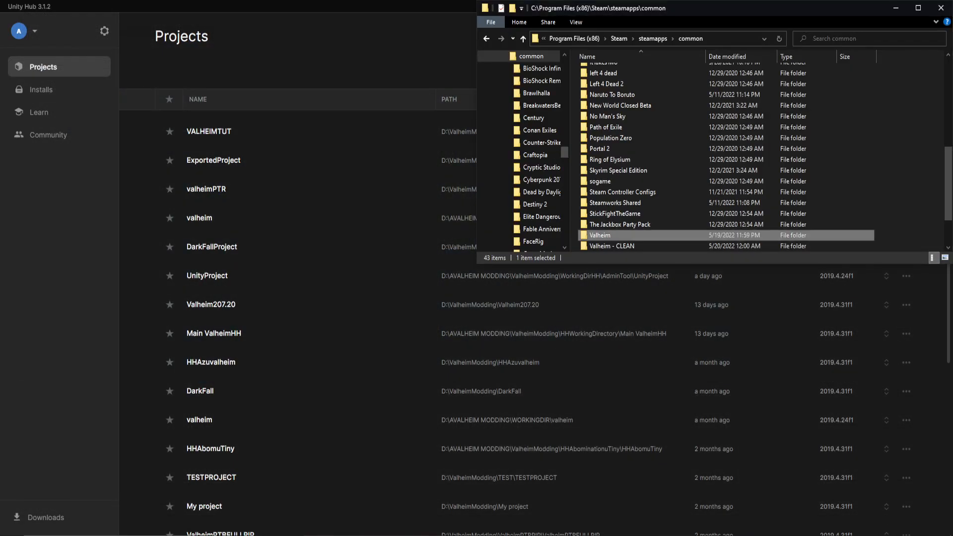
left_click(343, 333)
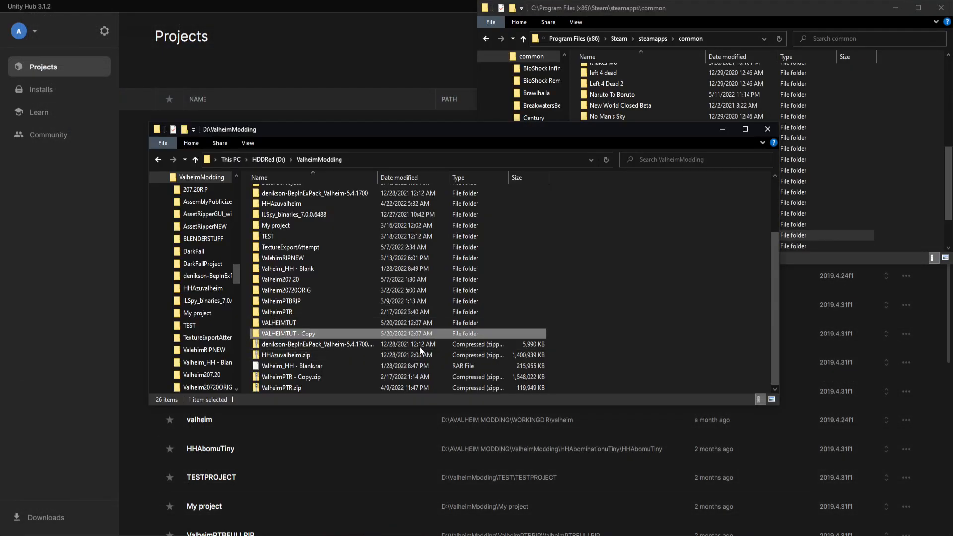
key("Delete")
key("Escape")
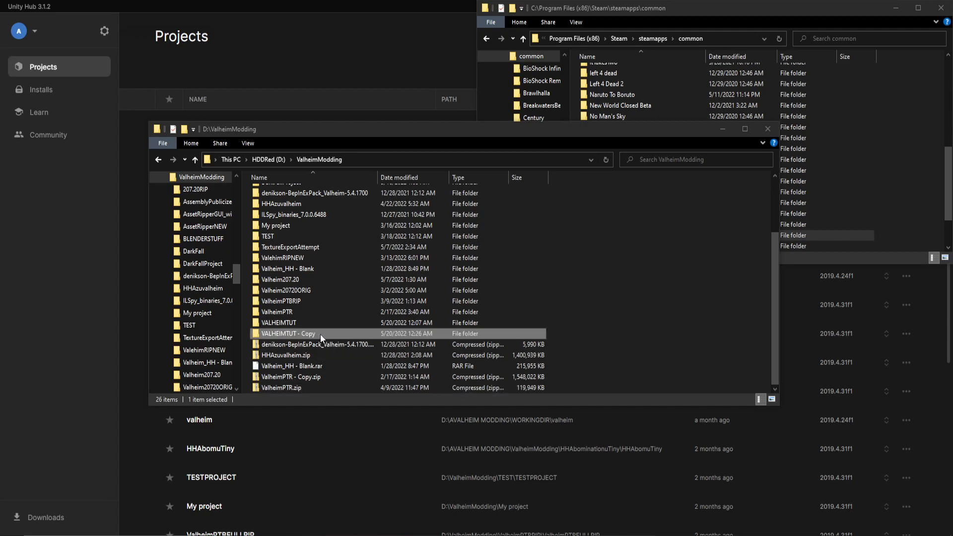
Switch to Unity Hub and try to open the VALHEIMTUT - Copy folder from ValheimModding as a project.
left_click(344, 112)
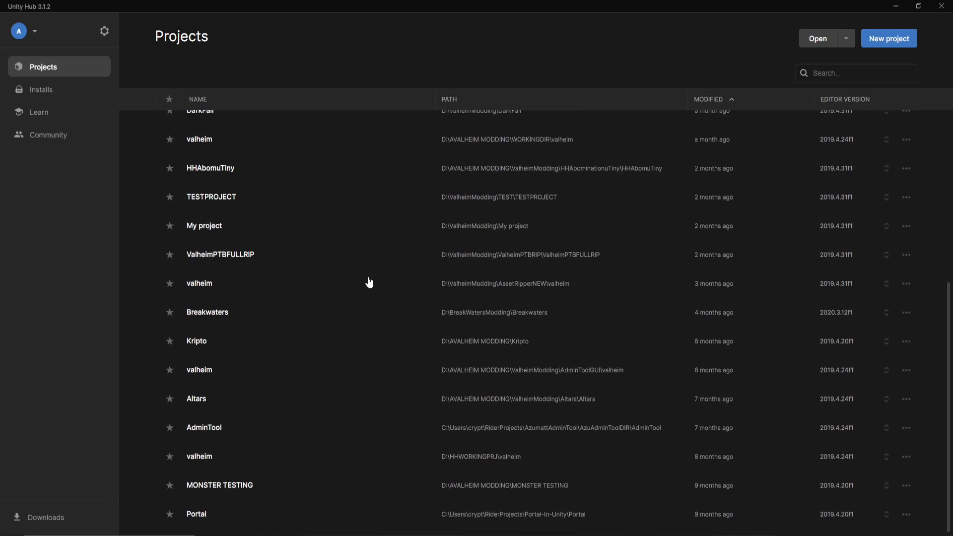
scroll(369, 282, "up", 5)
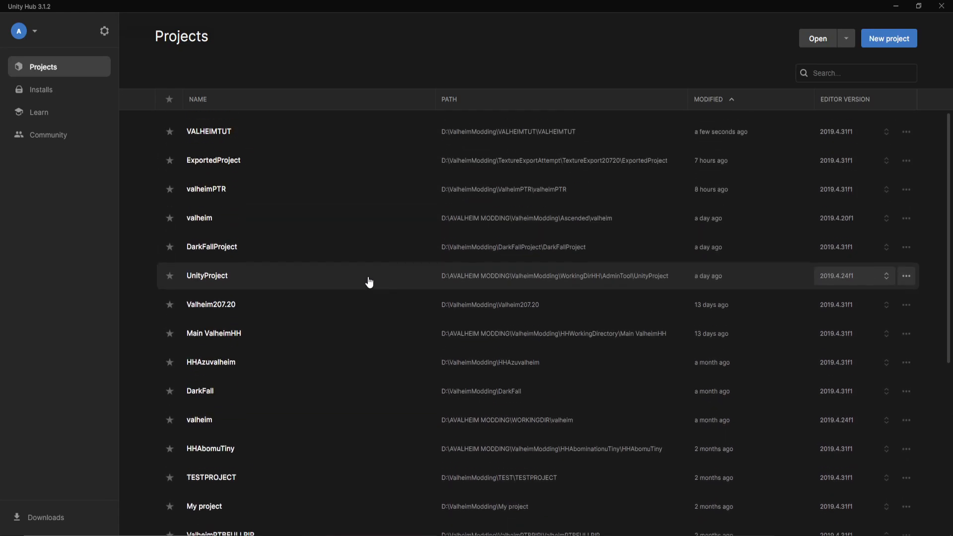
left_click(817, 41)
scroll(207, 156, "down", 5)
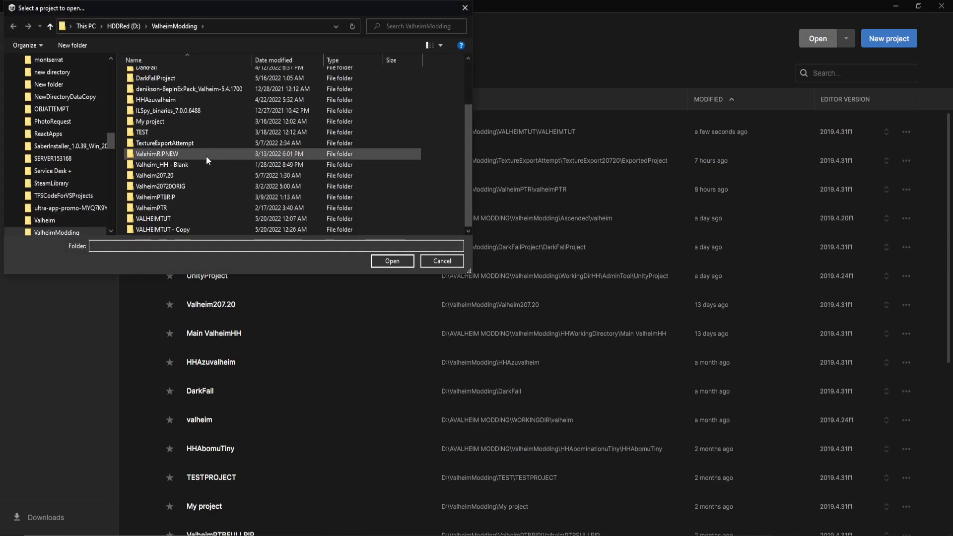
left_click(158, 230)
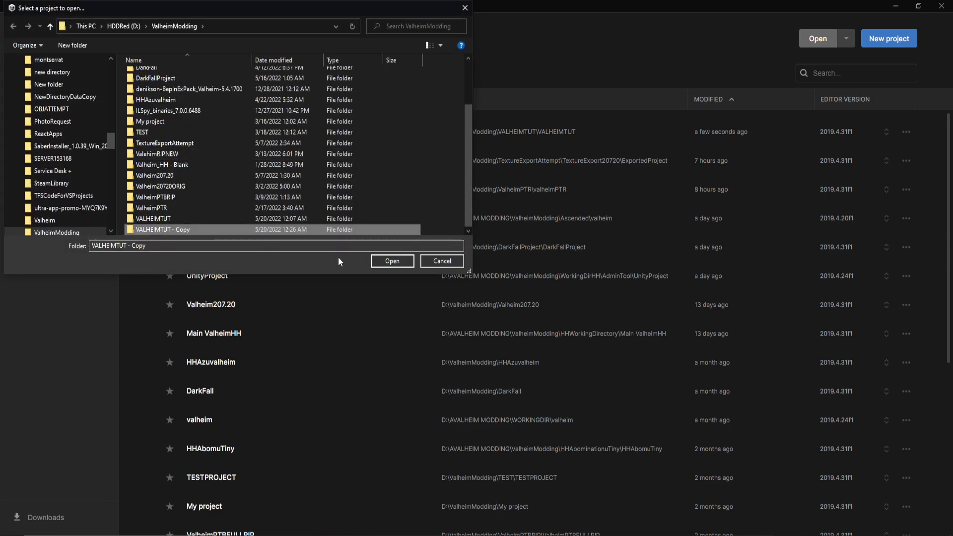
left_click(392, 261)
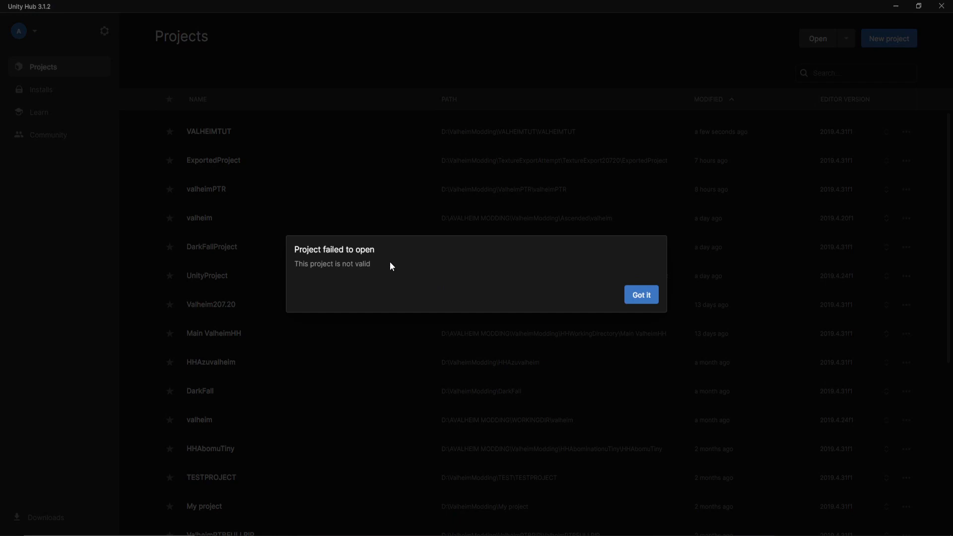
Dismiss the failed-open notice and open the VALHEIMTUT project folder inside D:\ValheimModding\VALHEIMTUT - Copy.
left_click(647, 296)
left_click(816, 38)
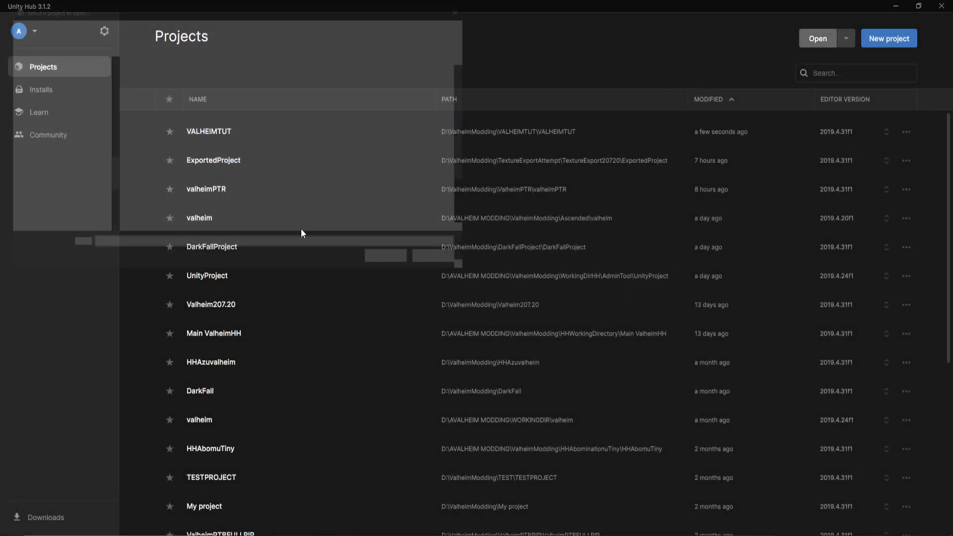
scroll(181, 197, "down", 2)
double_click(176, 230)
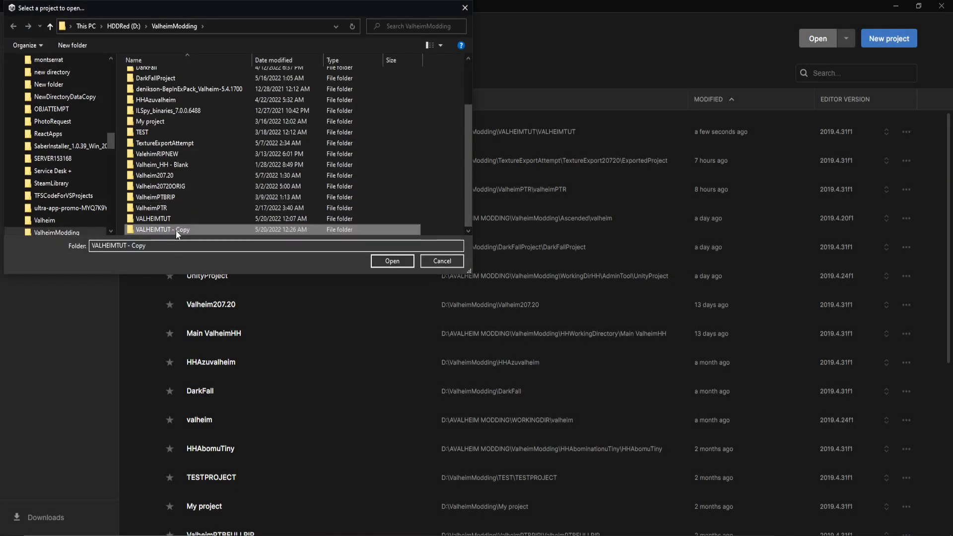
double_click(144, 74)
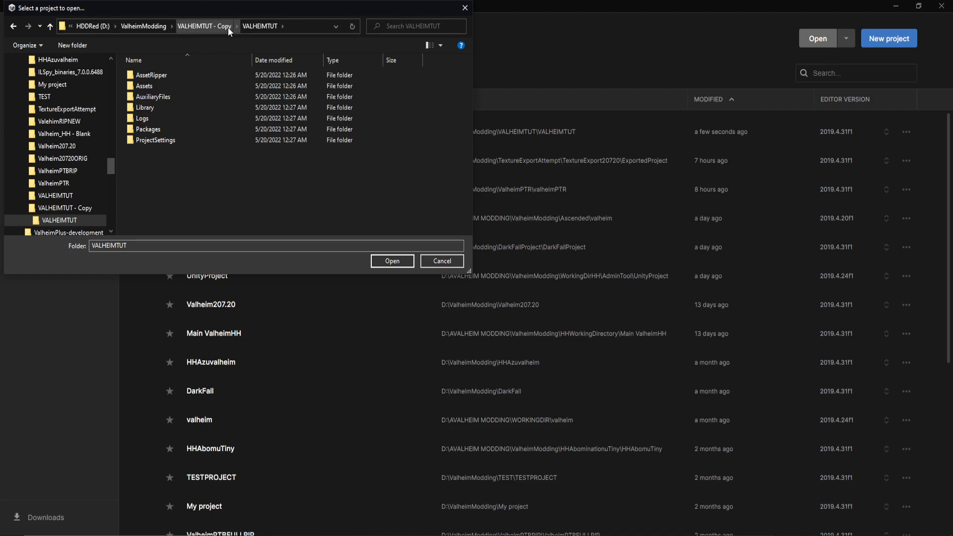
left_click(207, 27)
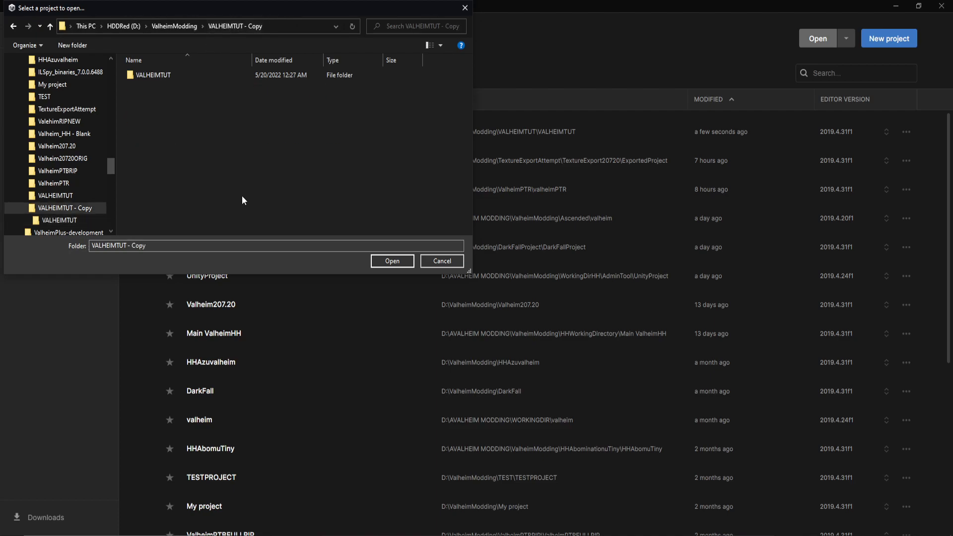
left_click(159, 75)
left_click(386, 262)
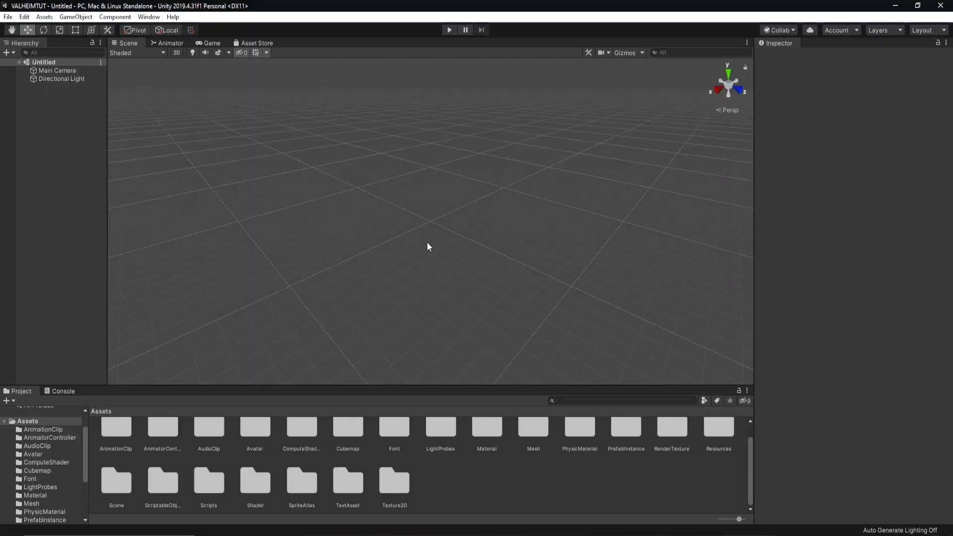
Review the Player and Graphics sections of the project settings and close the settings window.
left_click(24, 17)
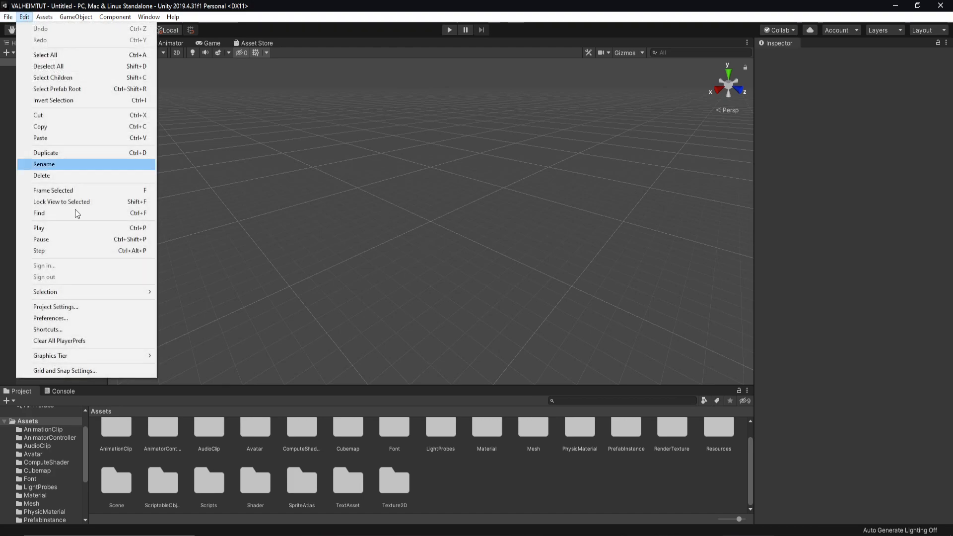
left_click(80, 306)
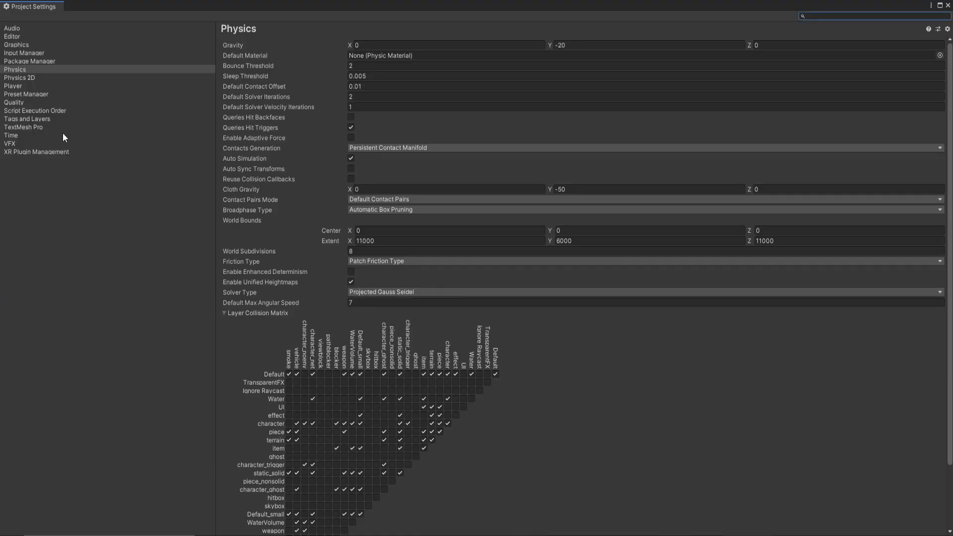
left_click(16, 86)
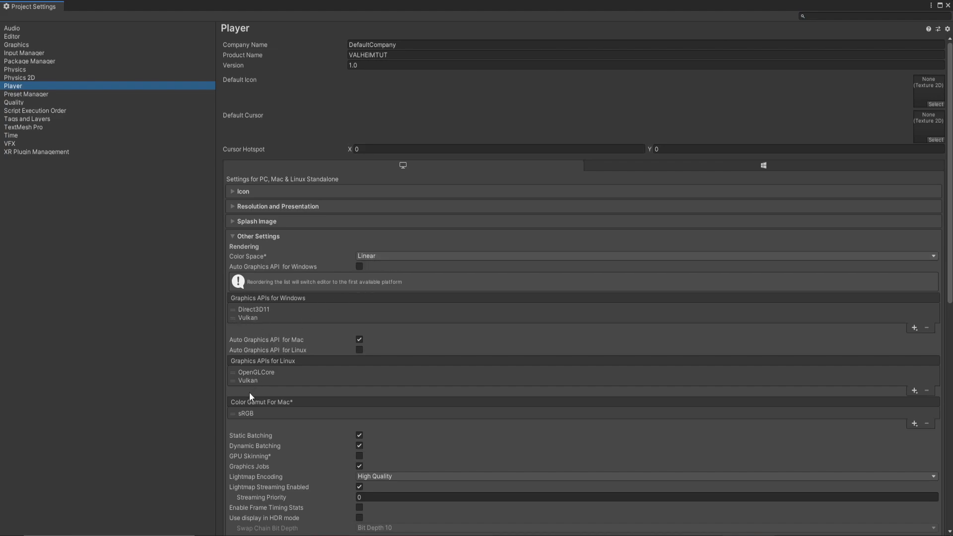
scroll(353, 429, "down", 3)
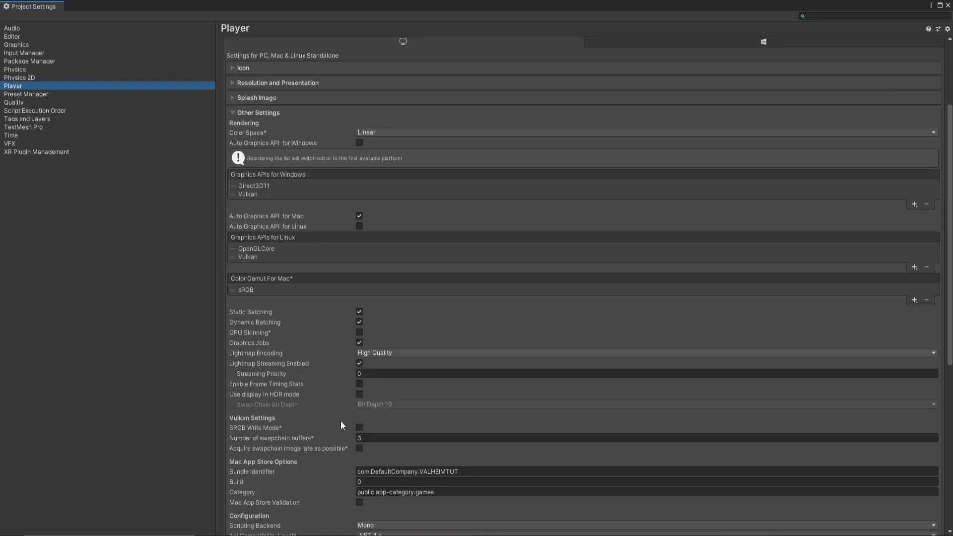
left_click(20, 45)
scroll(348, 418, "down", 4)
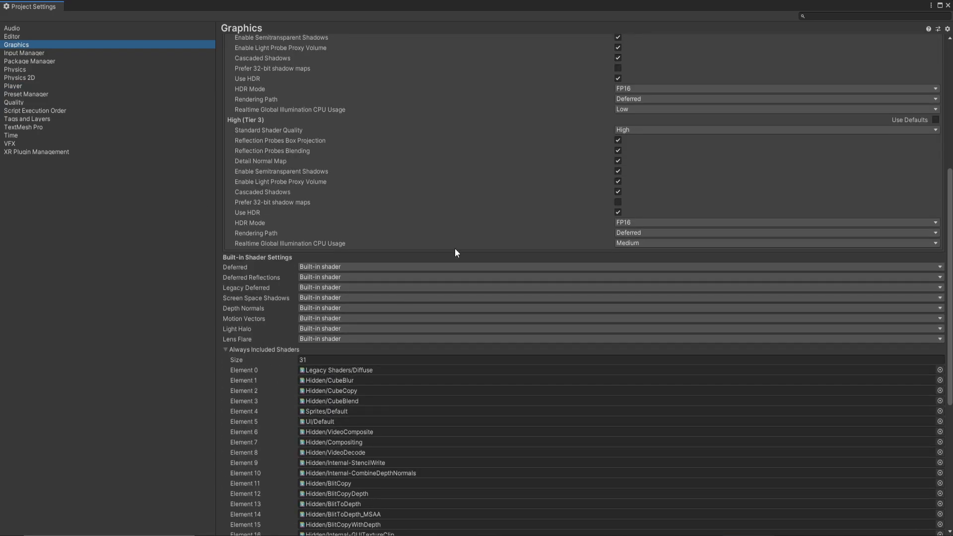
left_click(947, 5)
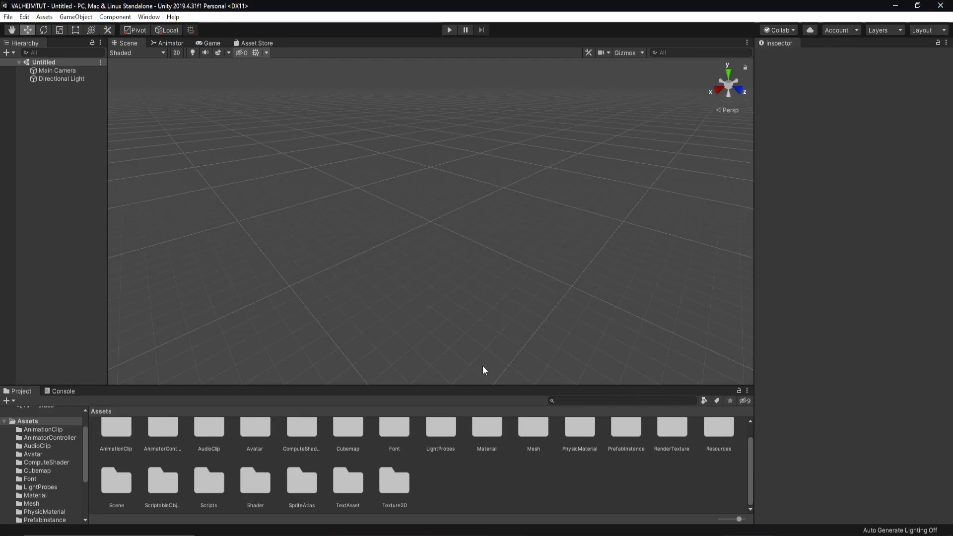
Browse the prefab thumbnails in Assets/PrefabInstance and open the Barley prefab.
left_click(473, 471)
double_click(624, 430)
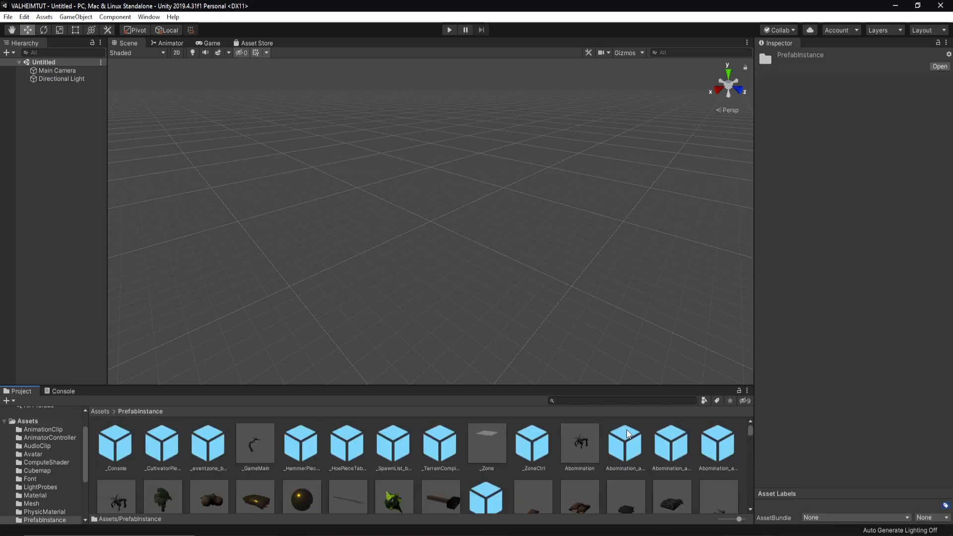
scroll(627, 434, "down", 3)
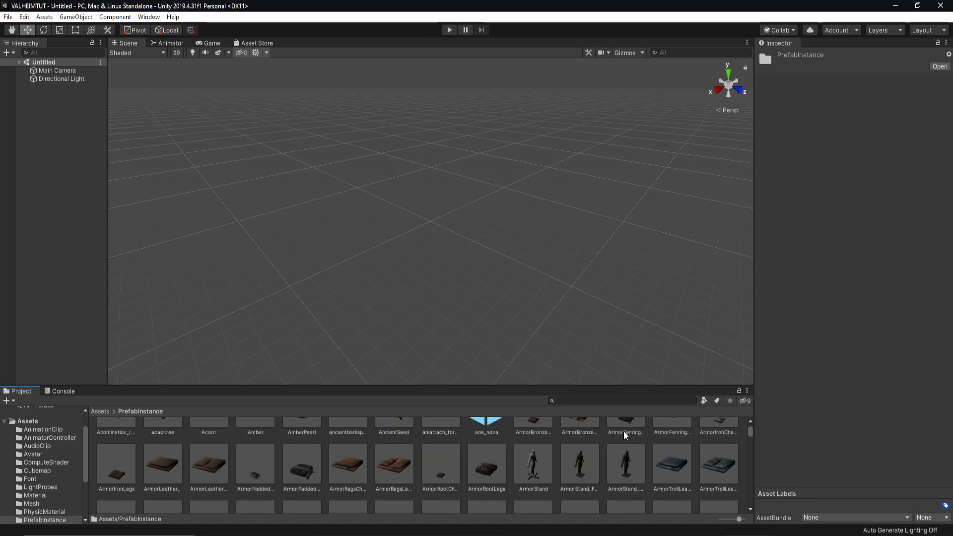
scroll(627, 435, "down", 4)
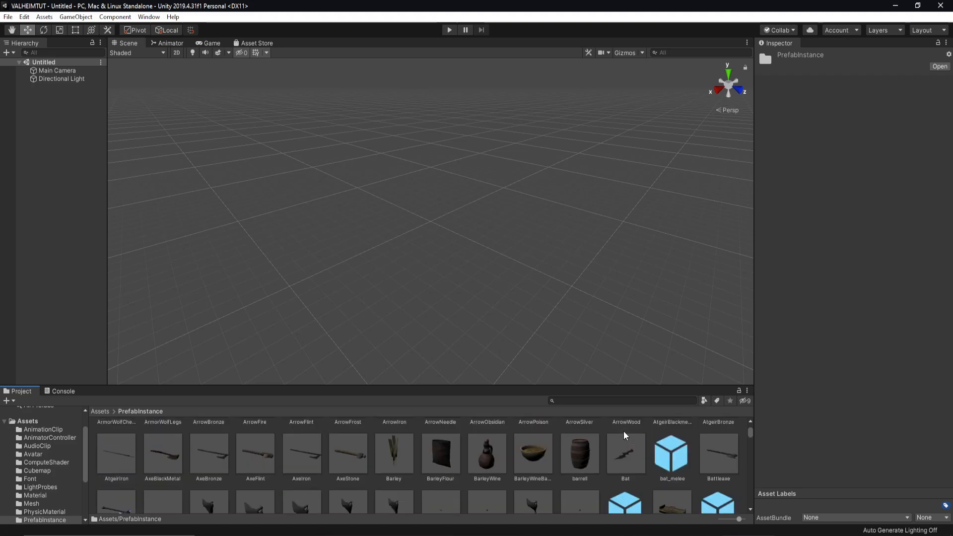
scroll(625, 436, "up", 2)
scroll(625, 435, "up", 2)
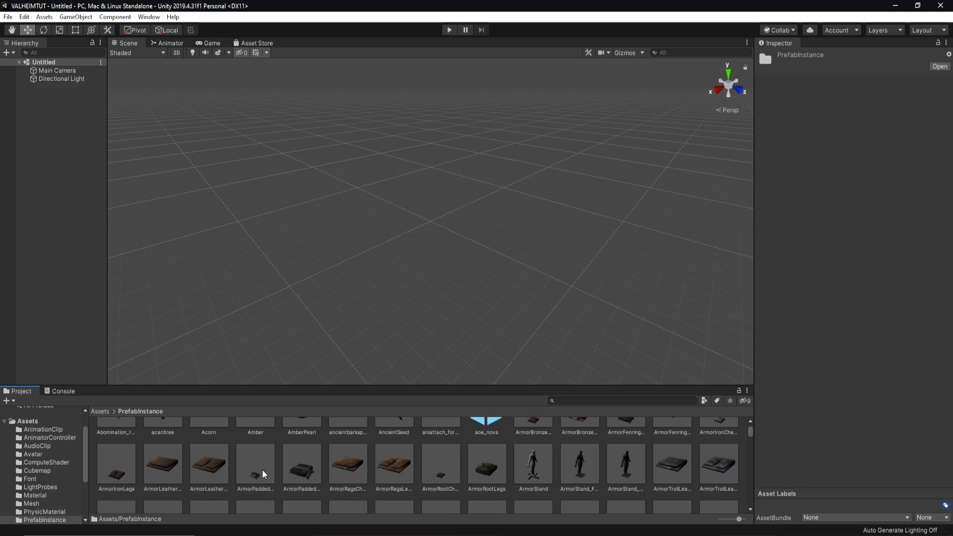
scroll(467, 497, "down", 3)
double_click(402, 487)
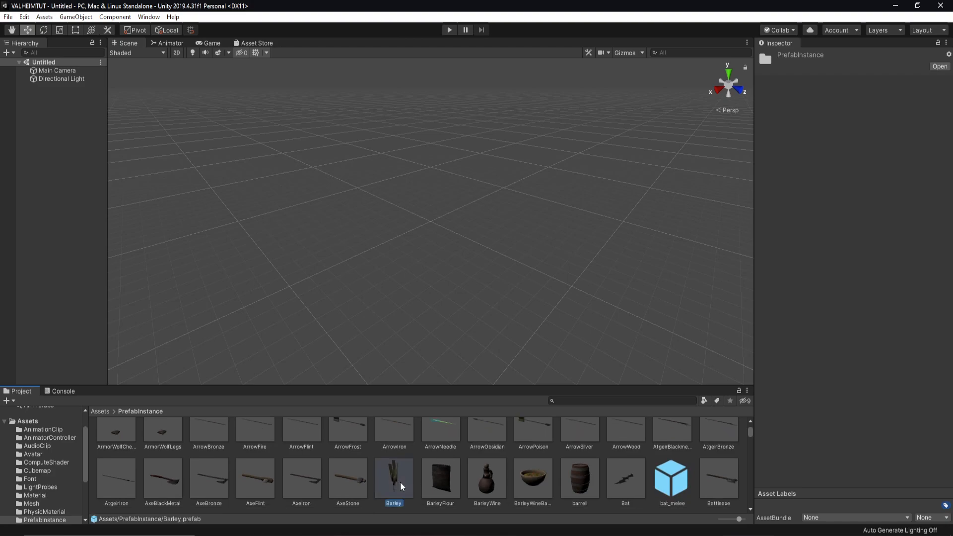
Open the Birch_Sapling prefab and inspect its healthy and unhealthy child objects one by one.
scroll(462, 476, "down", 4)
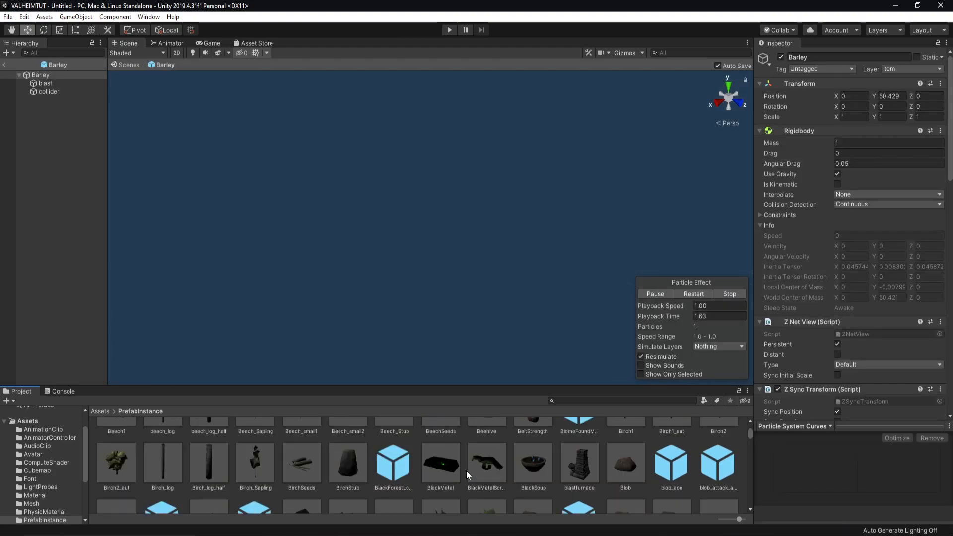
left_click(265, 459)
double_click(265, 459)
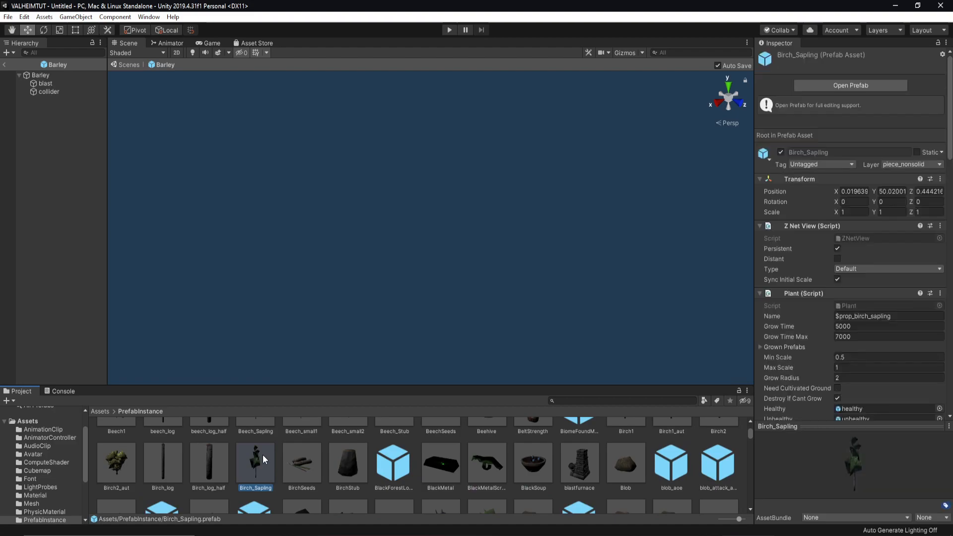
left_click(46, 84)
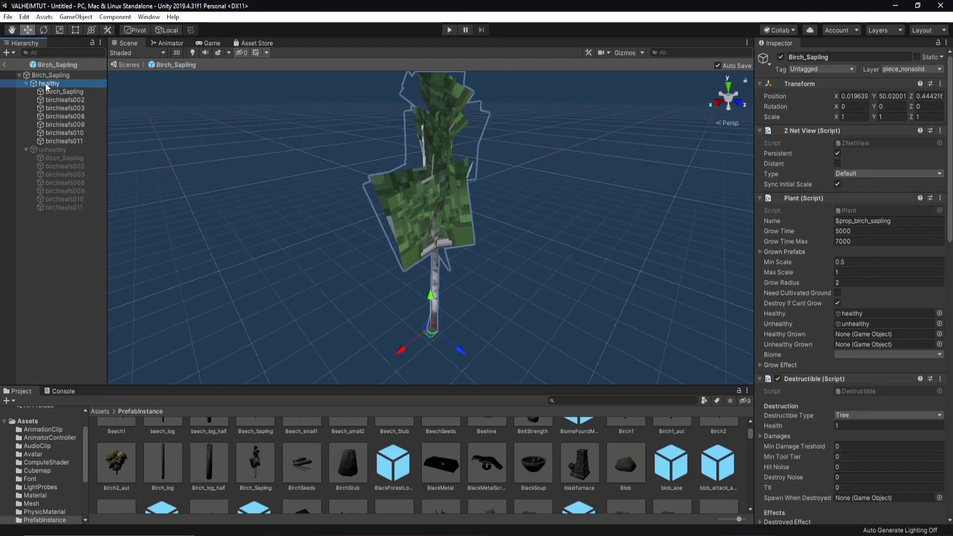
key("Down")
key("Down")
key("Down")
key("Down")
key("Down")
key("Down")
key("Down")
key("Down")
key("Down")
key("Down")
key("Down")
key("Down")
key("Down")
key("Down")
key("Down")
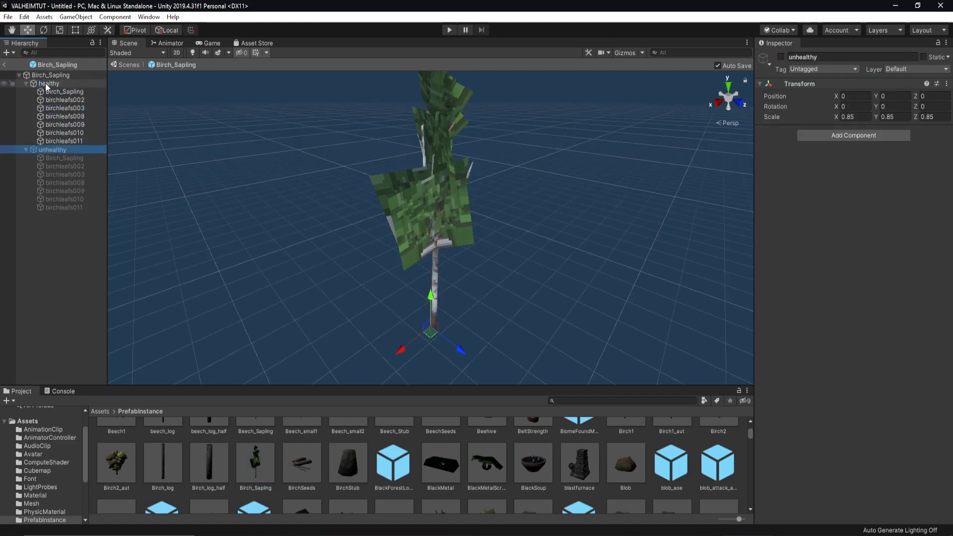
key("Up")
key("Up")
key("Up")
key("Up")
key("Up")
key("Up")
key("Up")
key("Up")
key("Up")
key("Up")
key("Up")
key("Up")
key("Up")
key("Up")
key("Up")
key("Up")
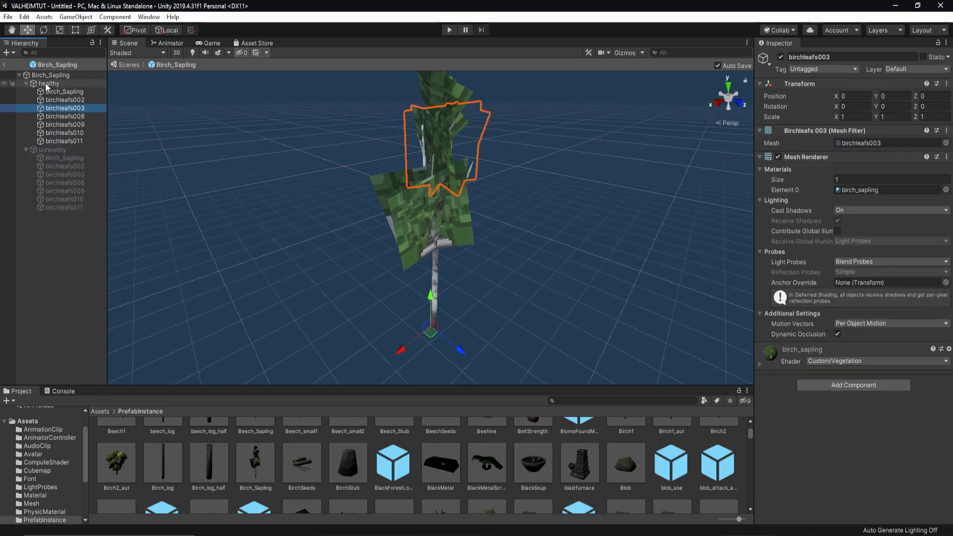
Open the ancientbarkspear_projectile prefab, check its model in the scene, and clear the Console messages.
scroll(396, 479, "up", 10)
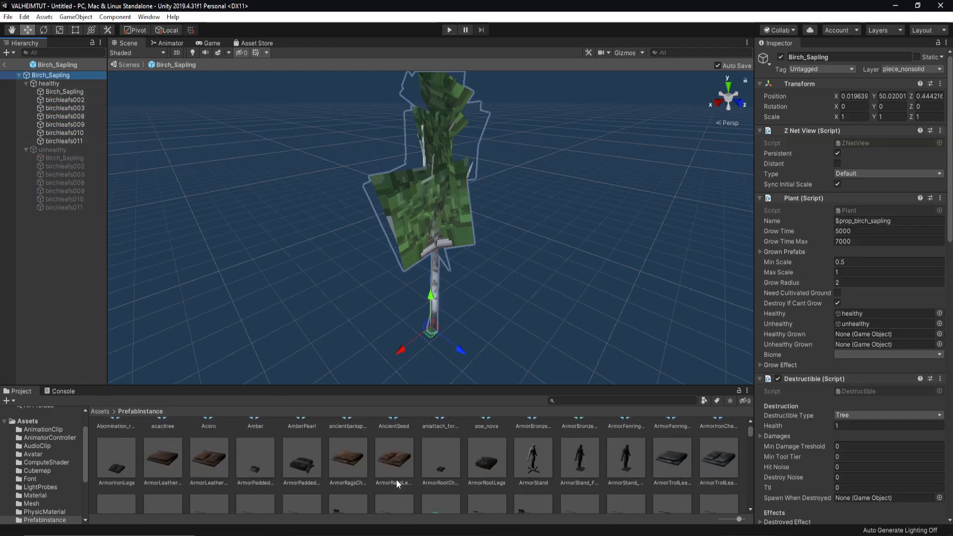
double_click(586, 481)
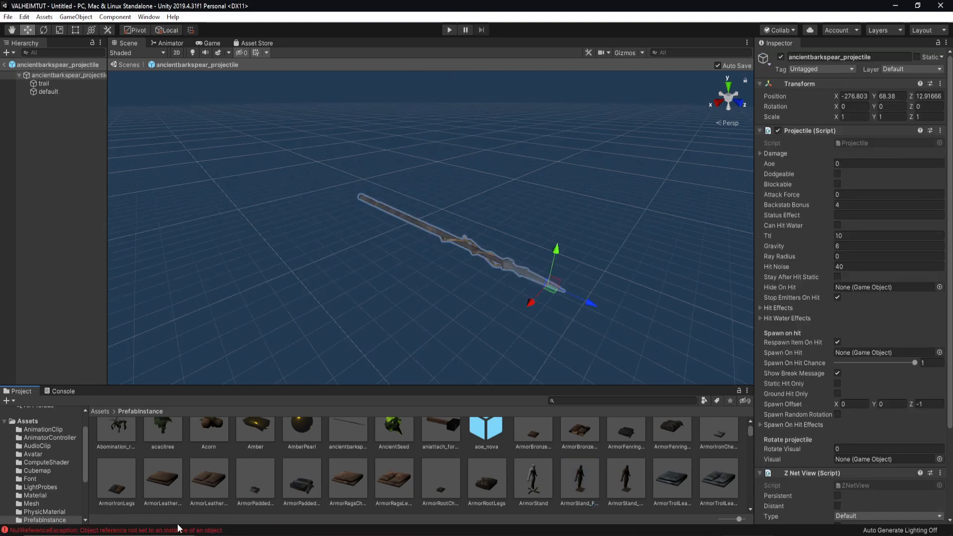
left_click(61, 389)
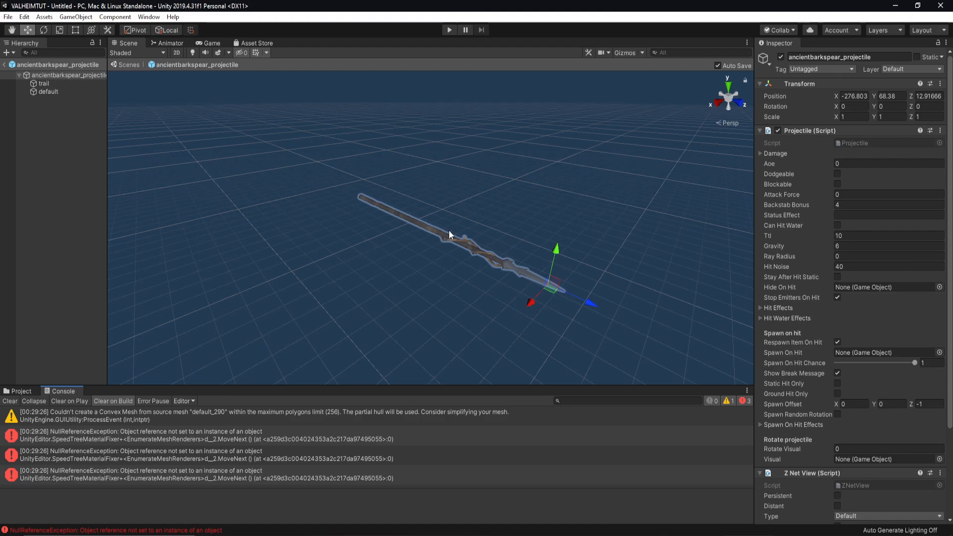
scroll(449, 231, "down", 10)
scroll(436, 261, "down", 5)
scroll(436, 262, "down", 1)
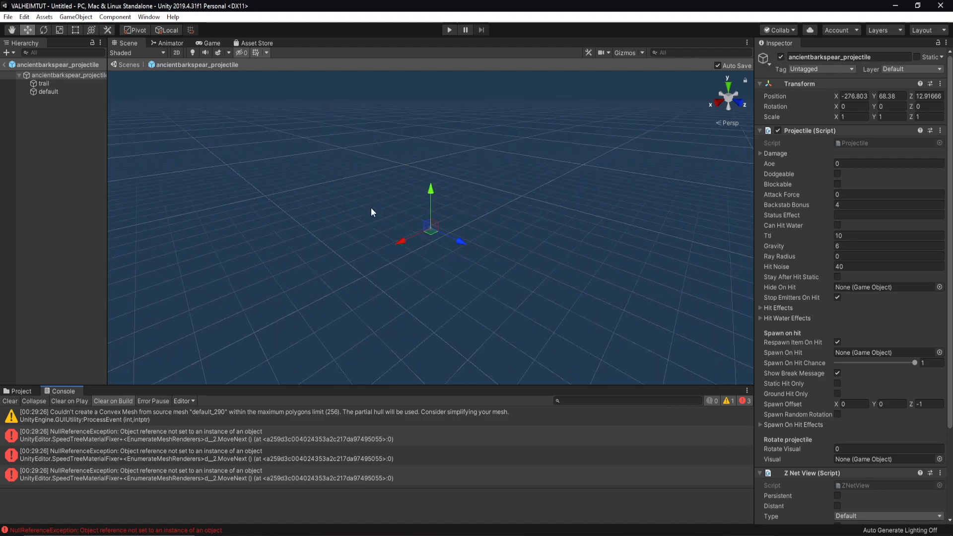
left_click(619, 50)
scroll(454, 259, "down", 3)
scroll(454, 259, "up", 20)
scroll(454, 259, "up", 8)
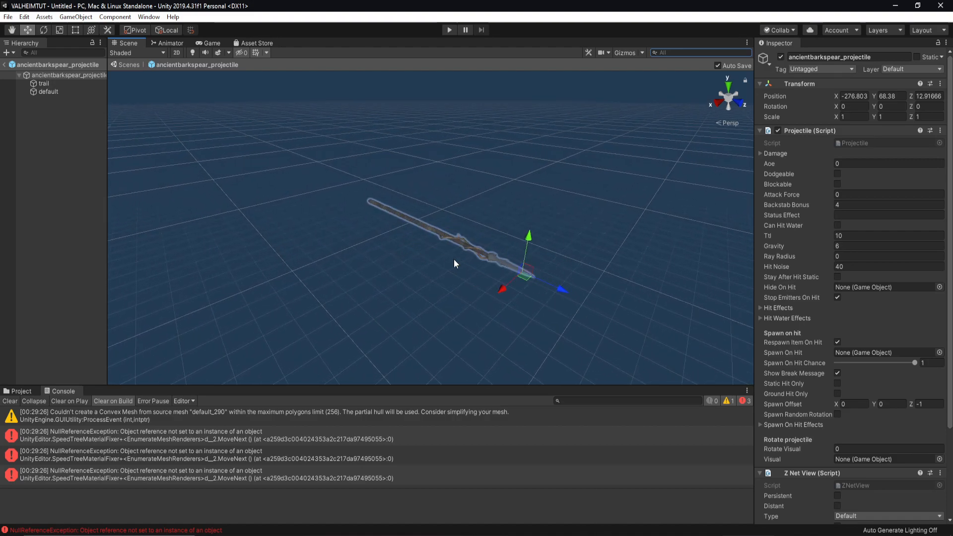
left_click(9, 401)
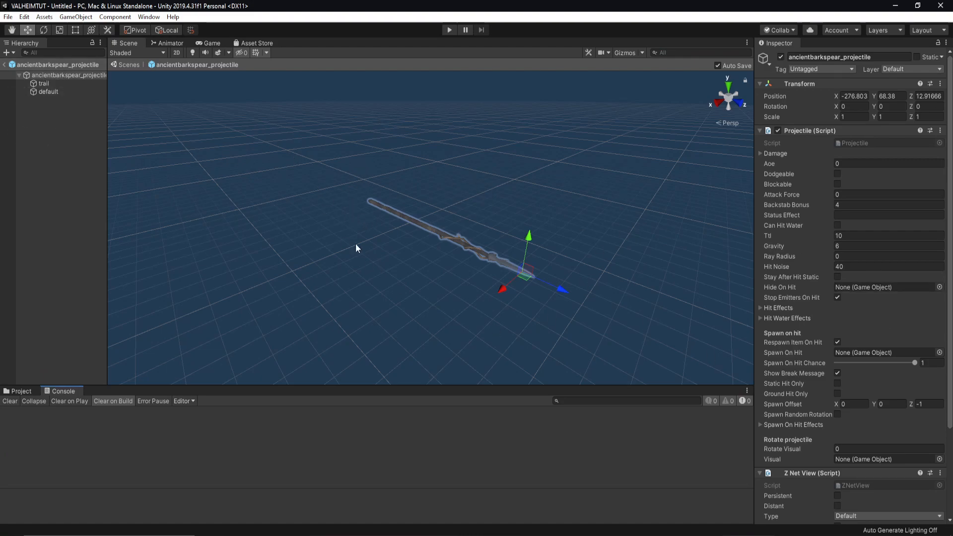
Examine the projectile prefab's trail and default child objects, expanding the AncientSpear_mat material properties.
left_click(67, 75)
scroll(849, 325, "down", 5)
left_click(44, 84)
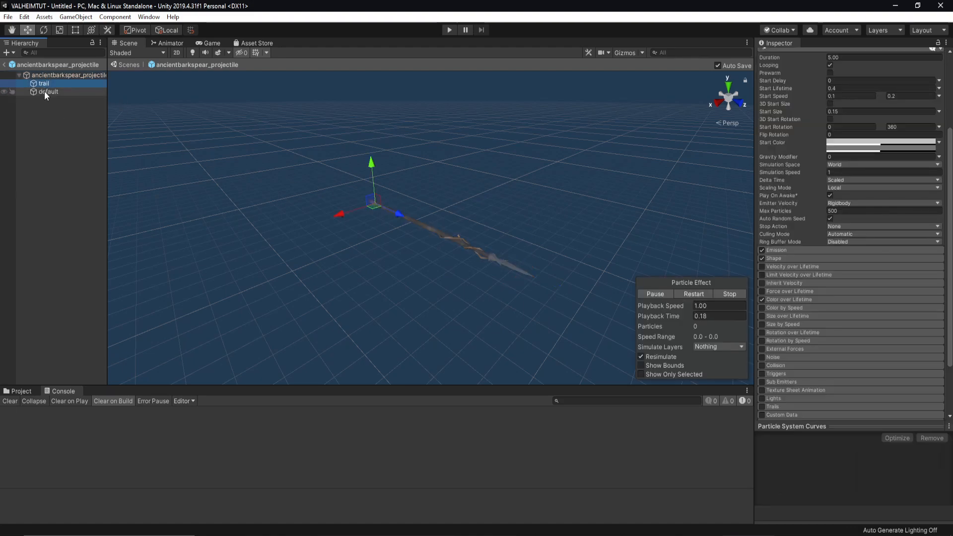
left_click(43, 92)
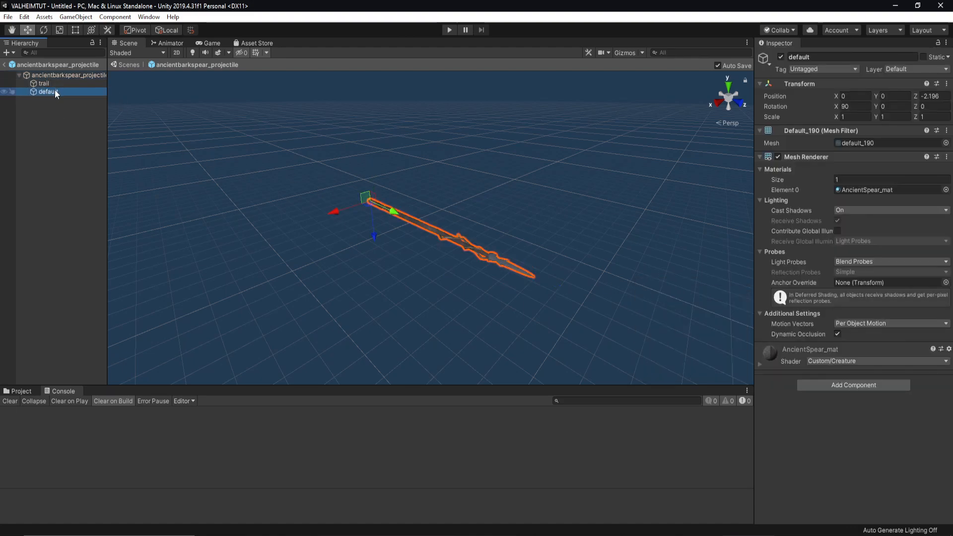
left_click(758, 362)
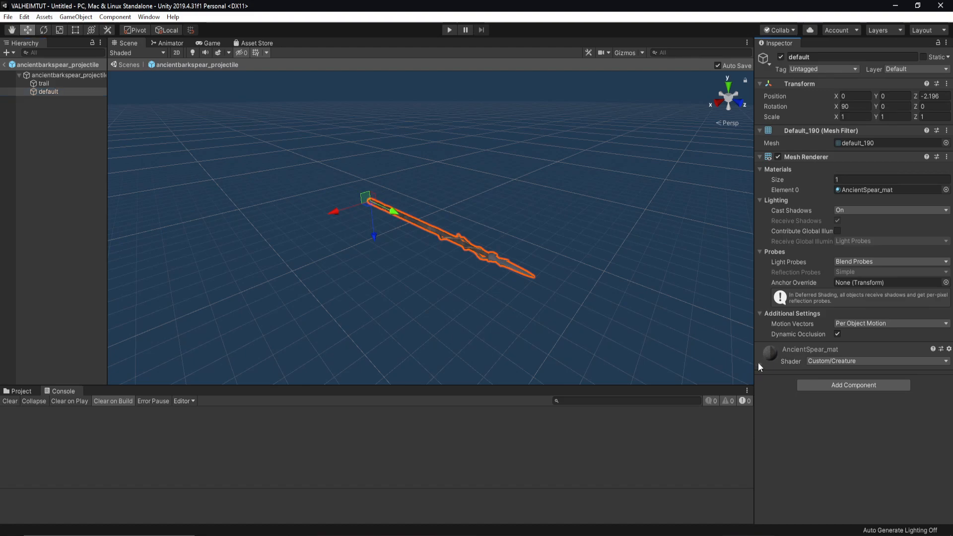
scroll(793, 392, "down", 10)
scroll(794, 392, "up", 10)
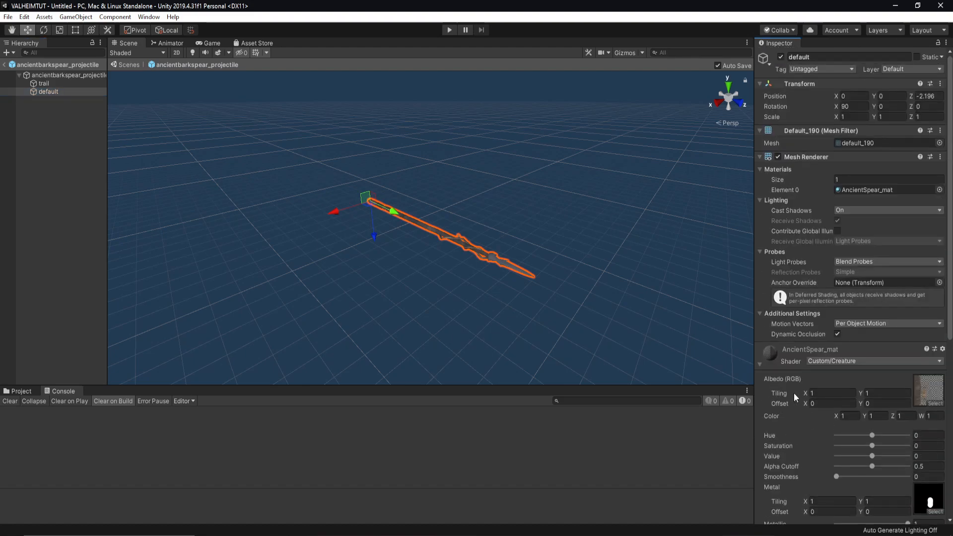
Examine the trail's particle system settings and the script components on the root ancientbarkspear_projectile object.
left_click(43, 84)
scroll(825, 370, "down", 10)
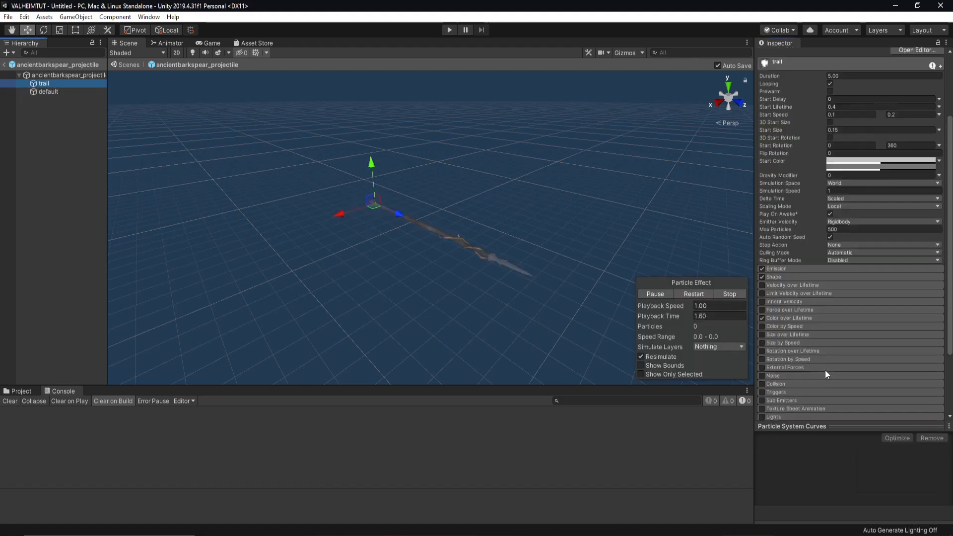
scroll(825, 370, "up", 10)
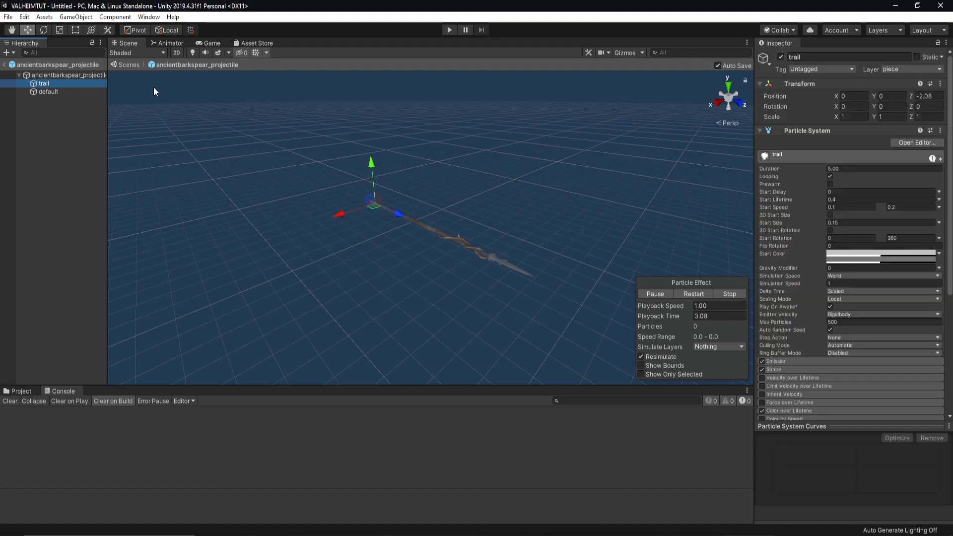
left_click(69, 75)
scroll(792, 339, "down", 5)
scroll(795, 341, "up", 5)
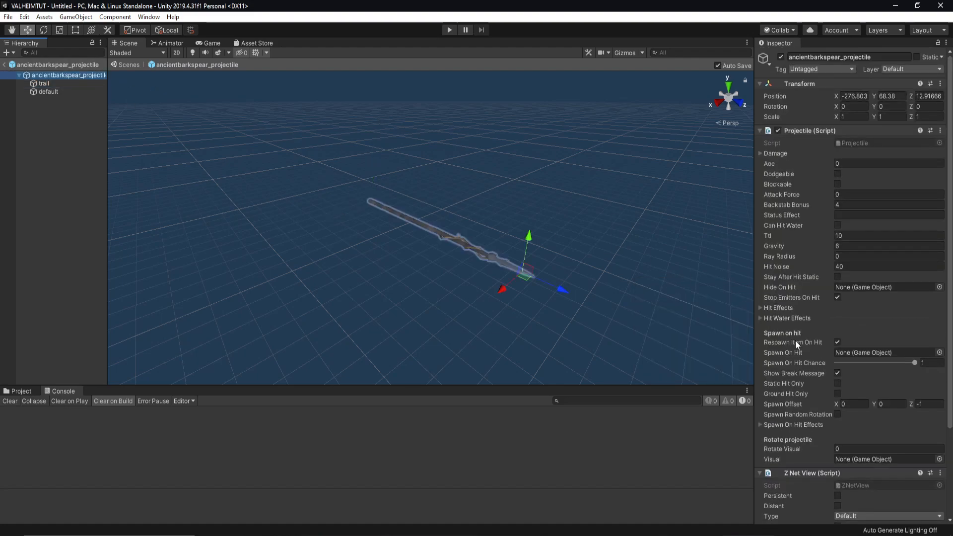
scroll(795, 340, "down", 5)
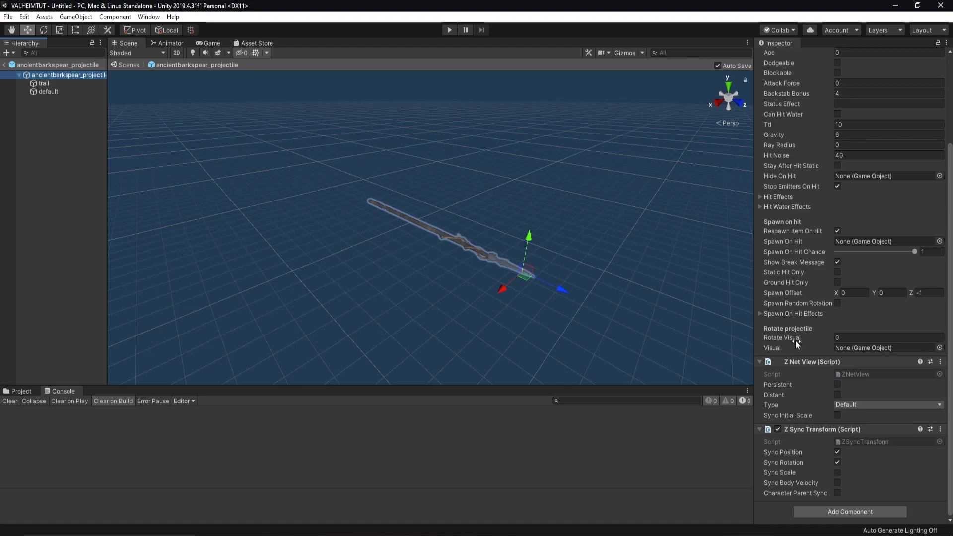
Add a LOD Group component to the default child object of the ancientbarkspear_projectile prefab.
scroll(796, 340, "up", 5)
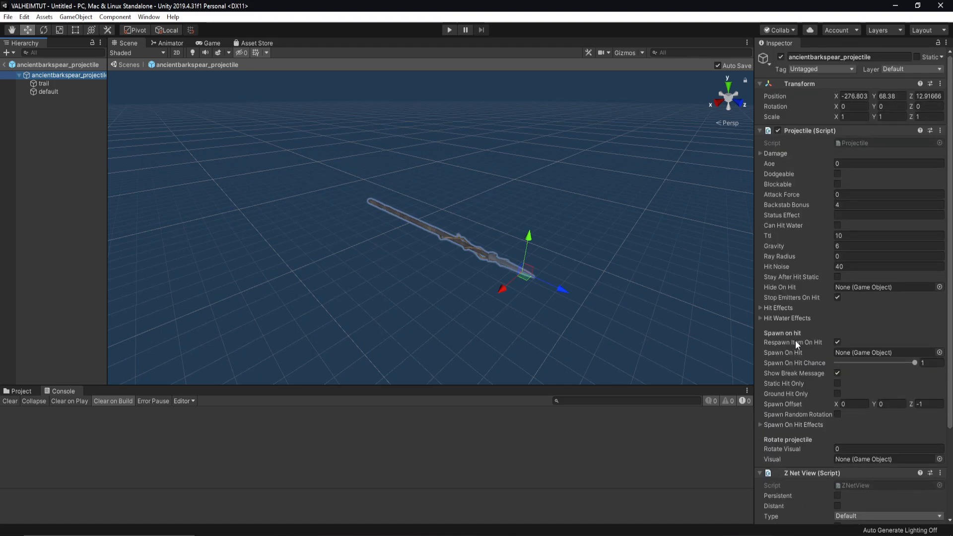
scroll(796, 340, "down", 5)
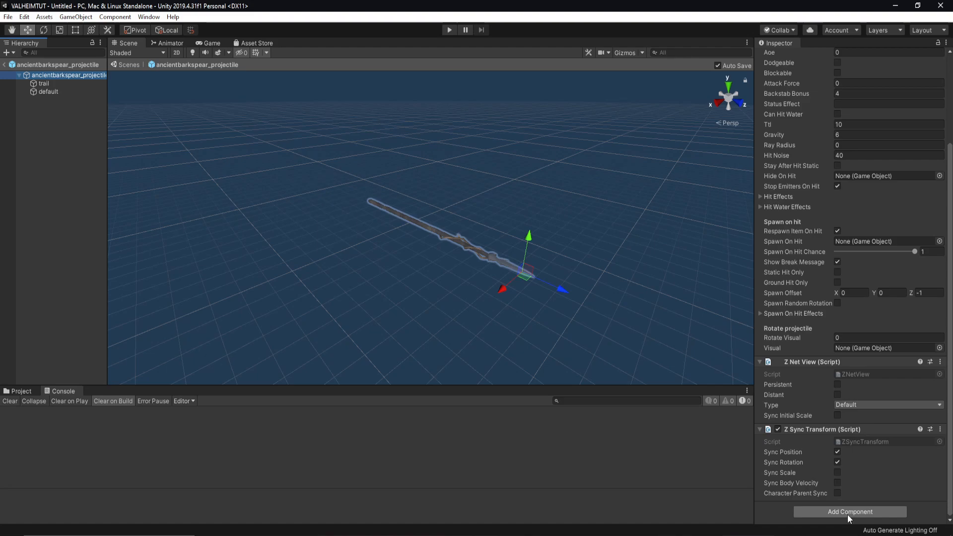
left_click(55, 93)
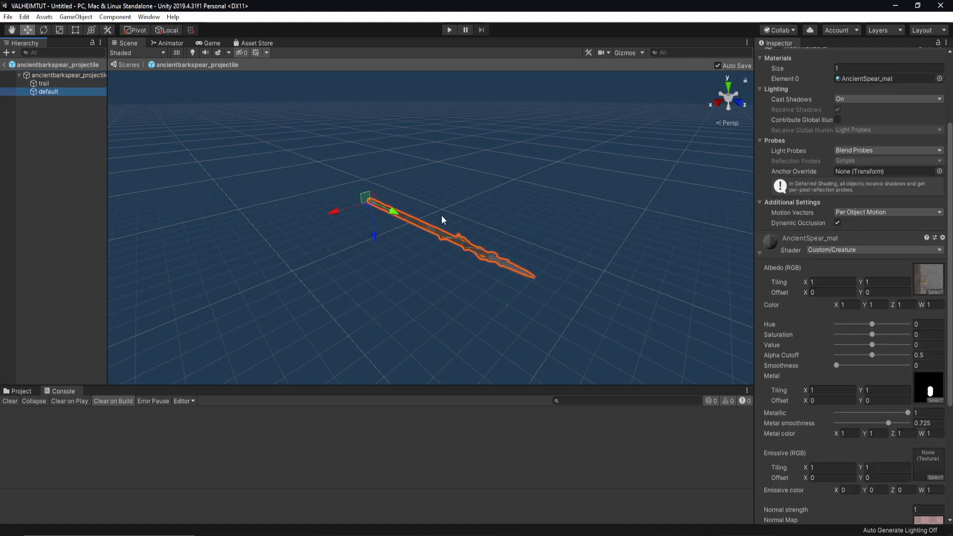
scroll(803, 336, "up", 5)
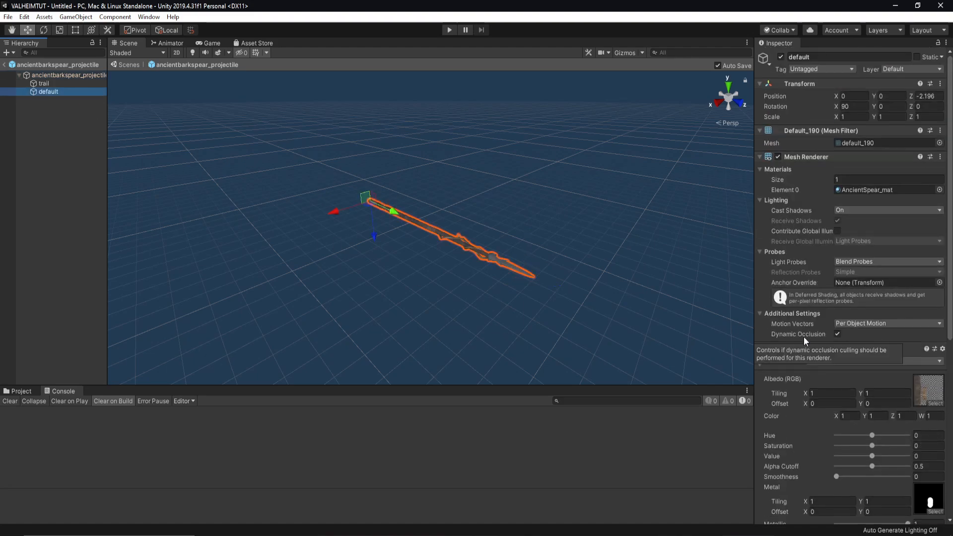
left_click(761, 157)
left_click(760, 185)
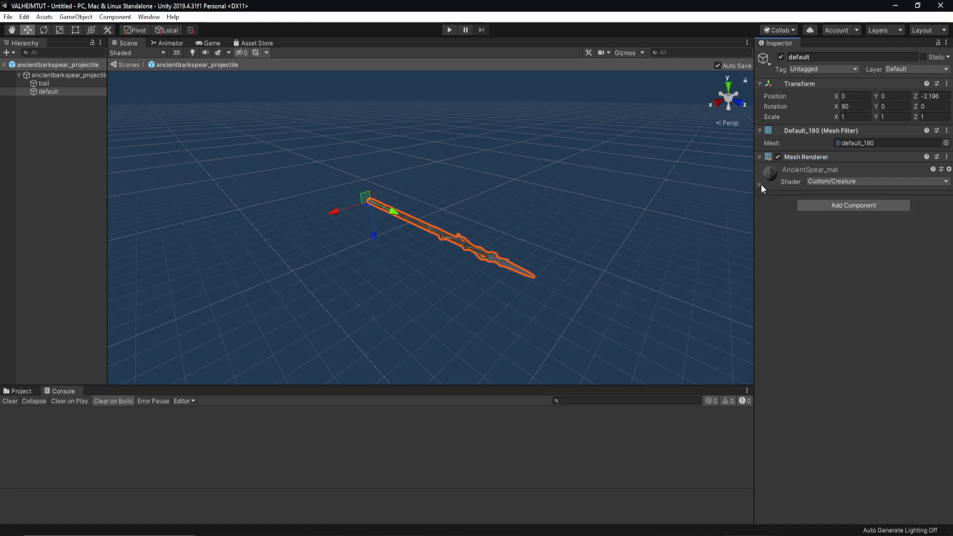
left_click(850, 204)
type("LOD")
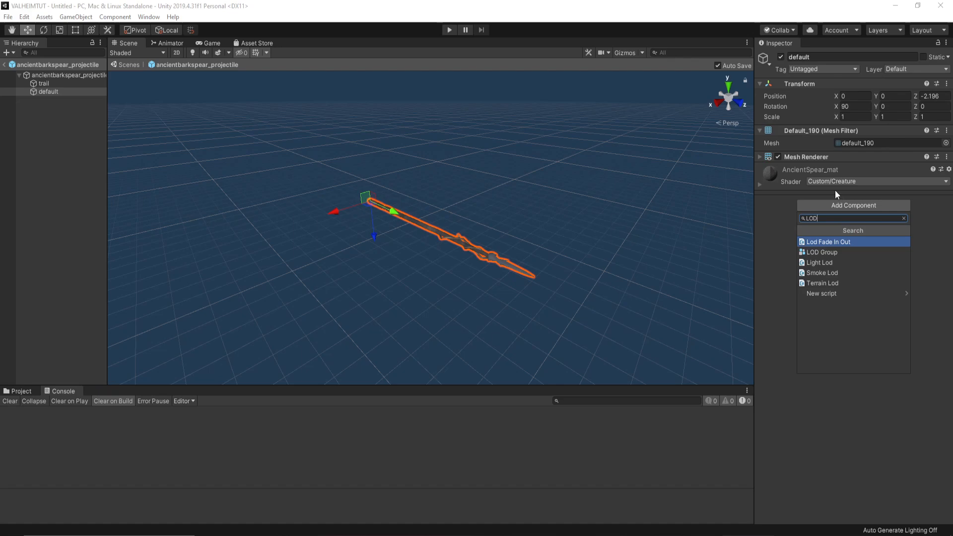
left_click(859, 253)
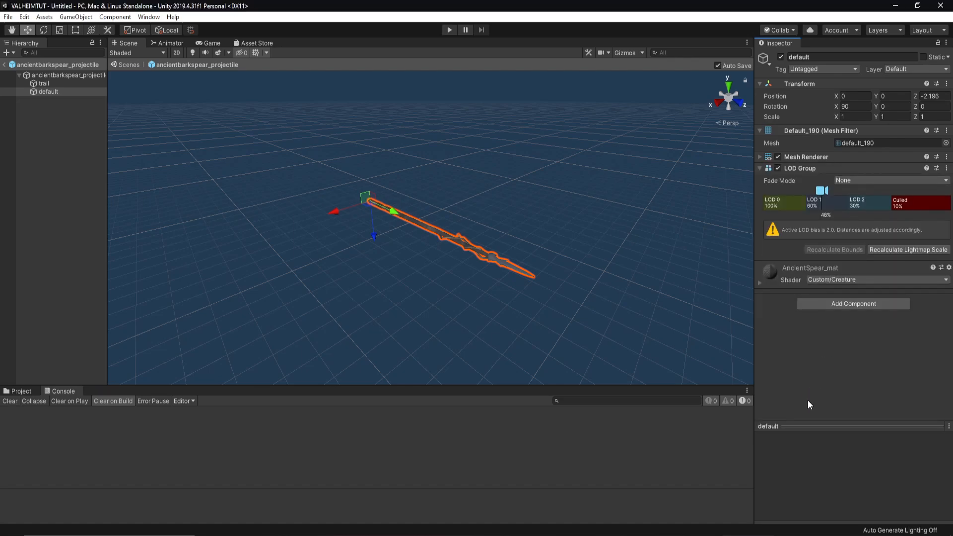
Check the LOD Group's levels and assign the default object as the renderer for LOD 0.
left_click(799, 205)
left_click(844, 208)
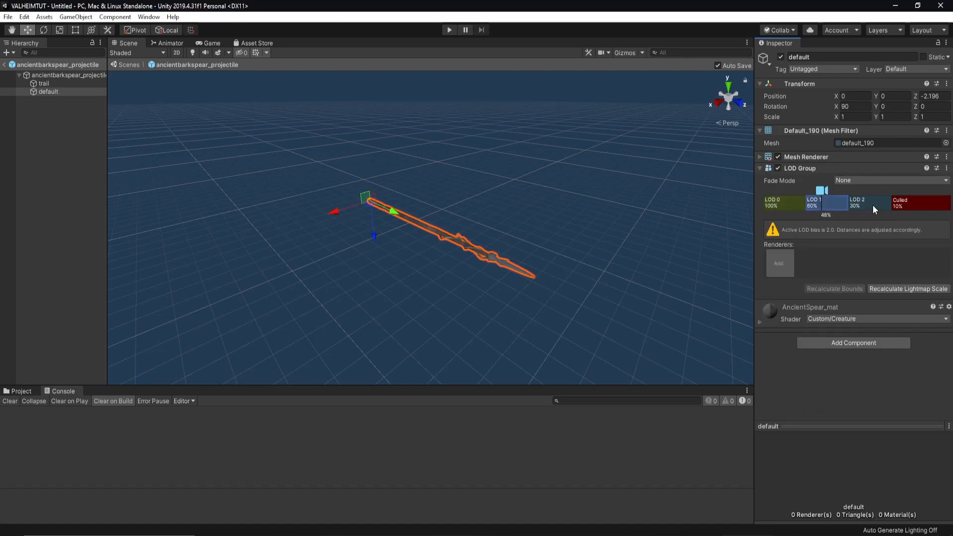
left_click(873, 204)
left_click(830, 204)
left_click(791, 207)
mouse_move(822, 191)
left_mouse_down()
mouse_move(804, 190)
mouse_move(872, 189)
mouse_move(818, 190)
mouse_move(862, 192)
mouse_move(825, 195)
left_mouse_up()
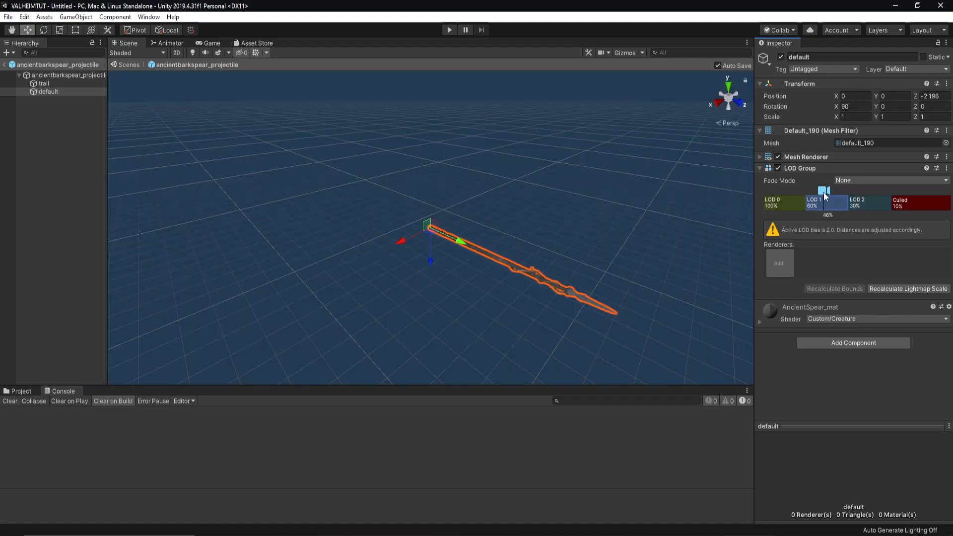
left_click(784, 207)
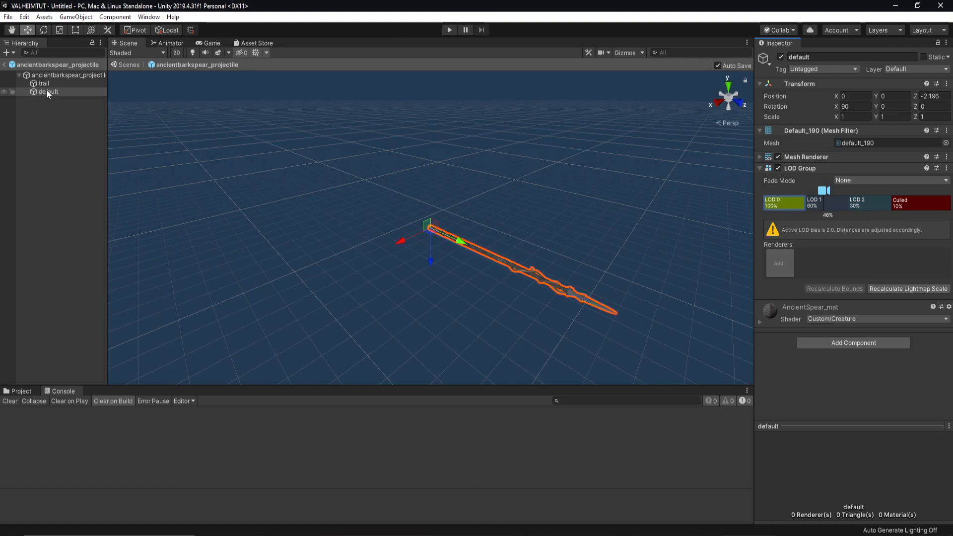
left_click_drag(48, 91, 779, 263)
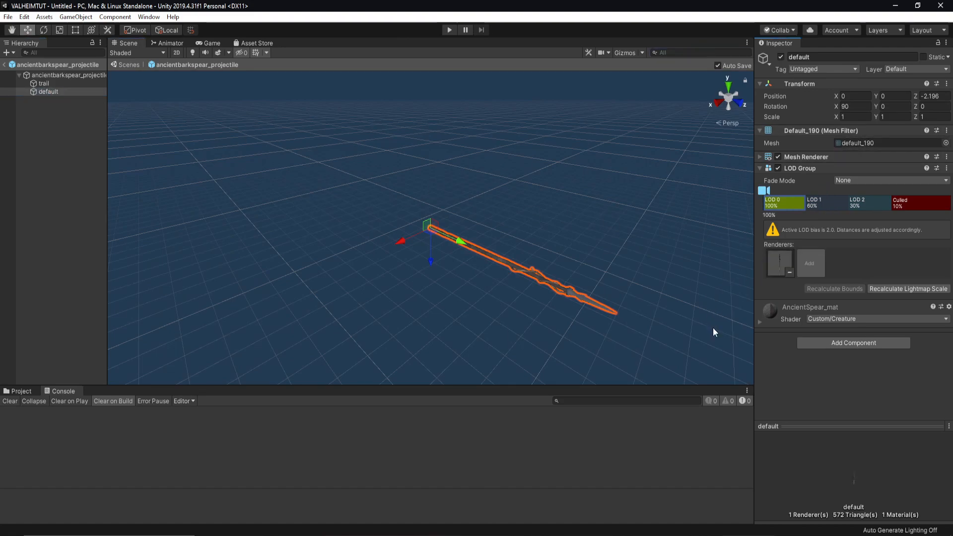
Try to add the trail and root objects to LOD 0's renderers, using only existing children without reparenting.
left_click_drag(43, 83, 811, 265)
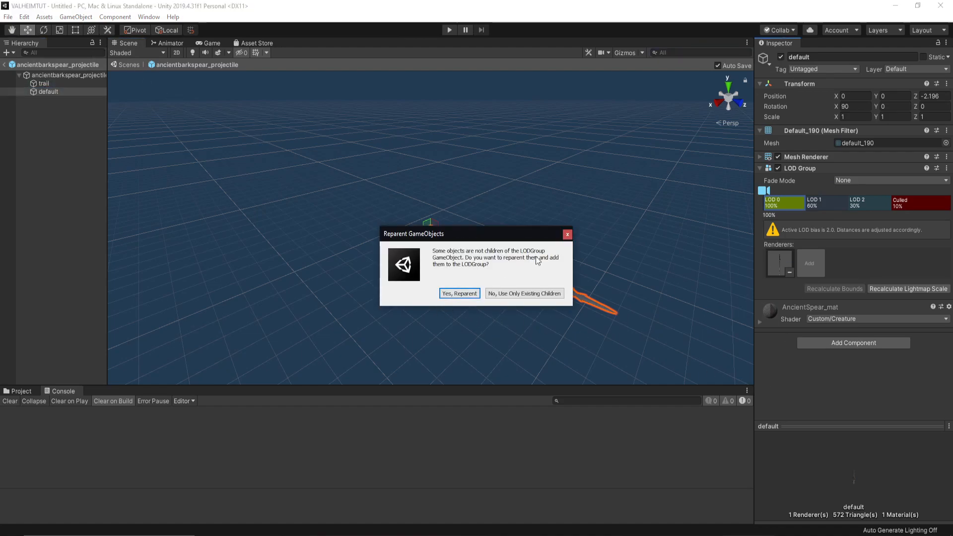
left_click(531, 293)
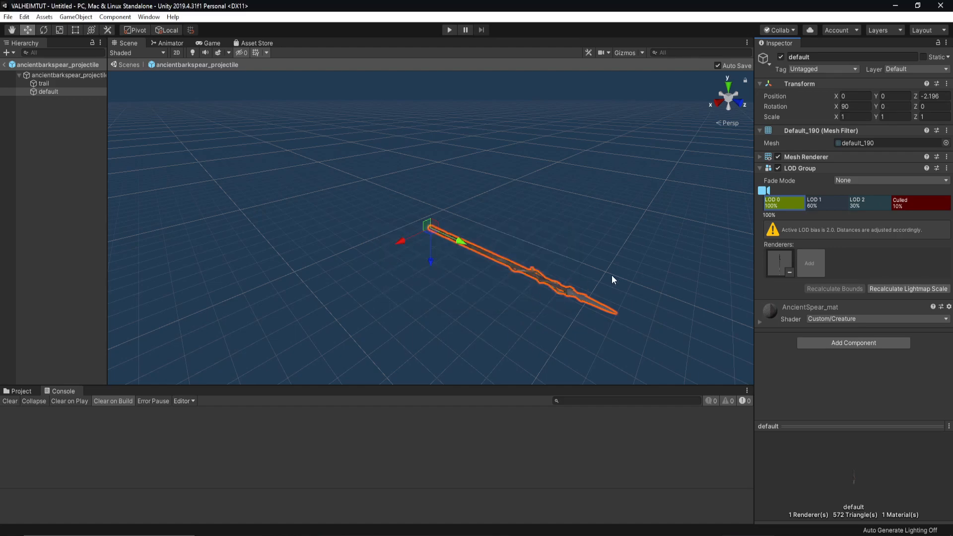
left_click_drag(54, 75, 810, 262)
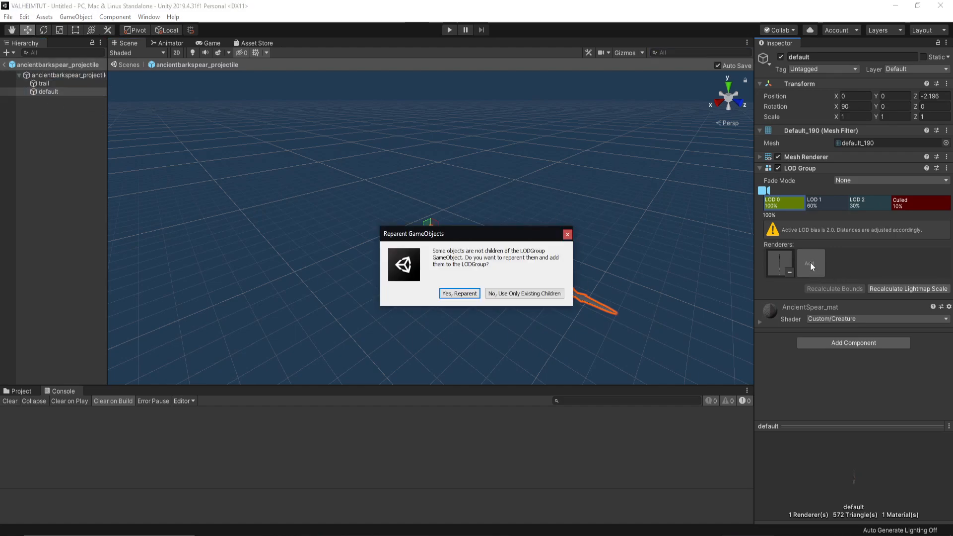
left_click(540, 294)
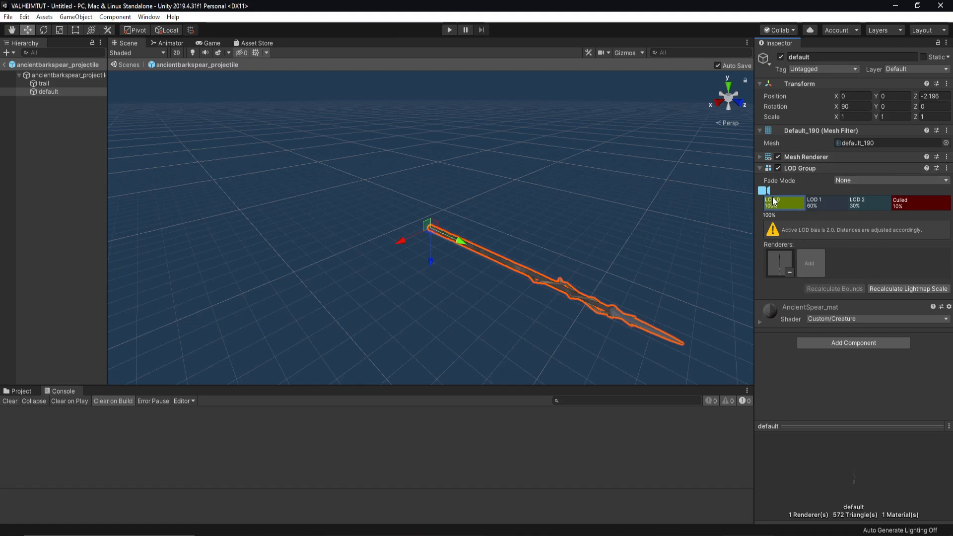
mouse_move(768, 193)
left_mouse_down()
mouse_move(839, 192)
mouse_move(791, 200)
mouse_move(811, 208)
mouse_move(770, 206)
left_mouse_up()
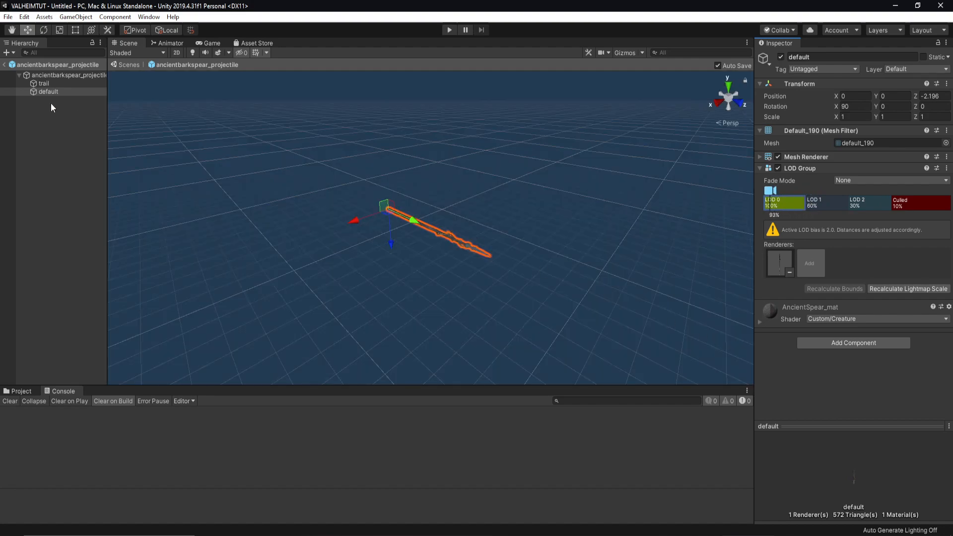
Leave the prefab and delete all asset folders from AnimationClip through Texture2D in this project copy.
left_click(5, 65)
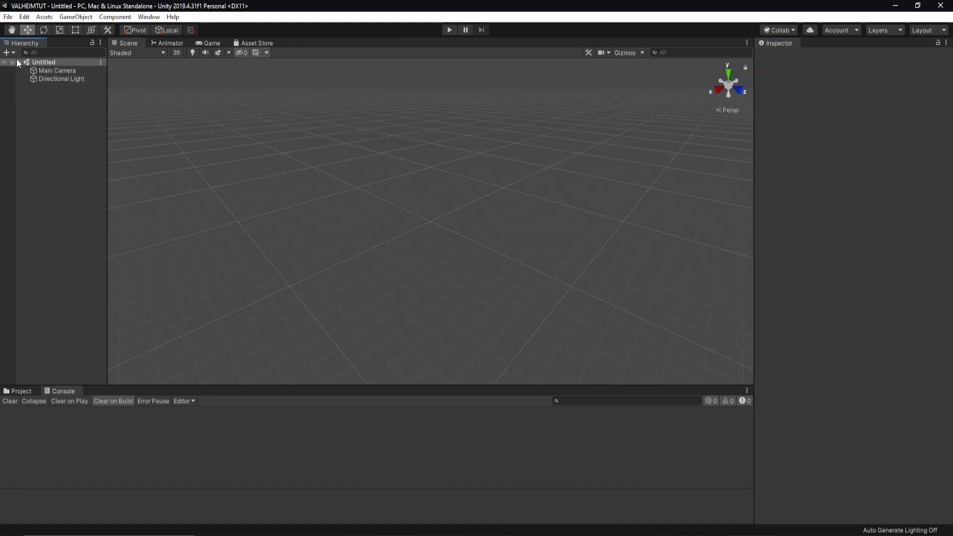
left_click(19, 391)
scroll(56, 470, "down", 3)
scroll(55, 469, "up", 3)
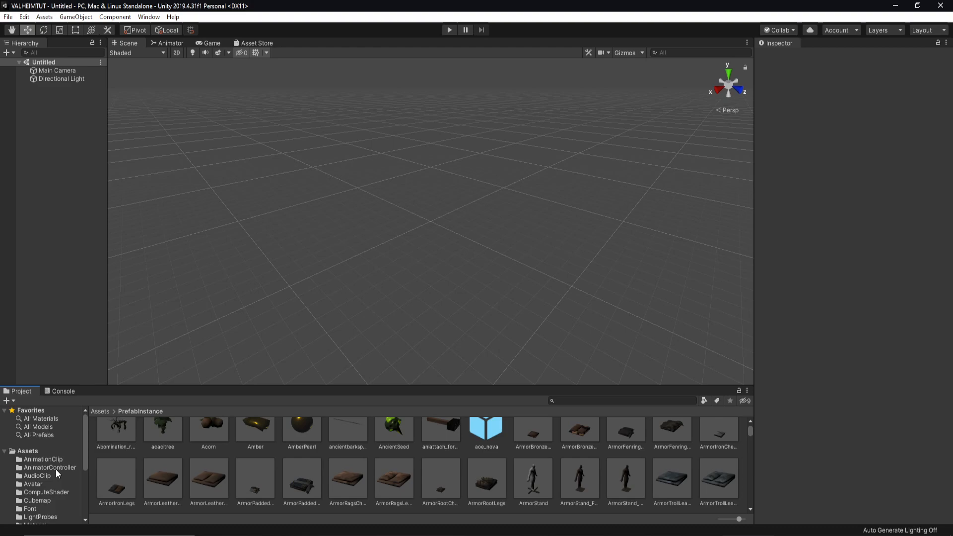
left_click(50, 462)
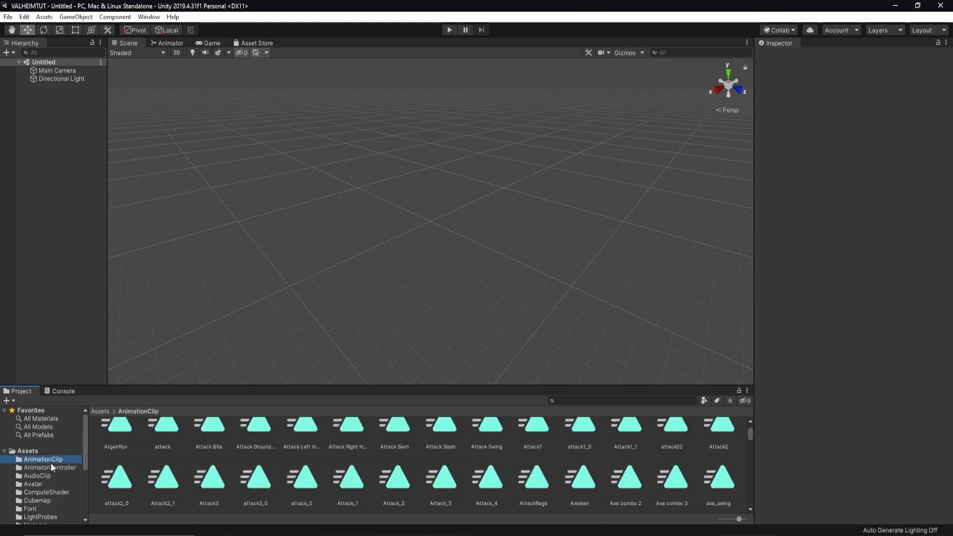
scroll(50, 463, "down", 5)
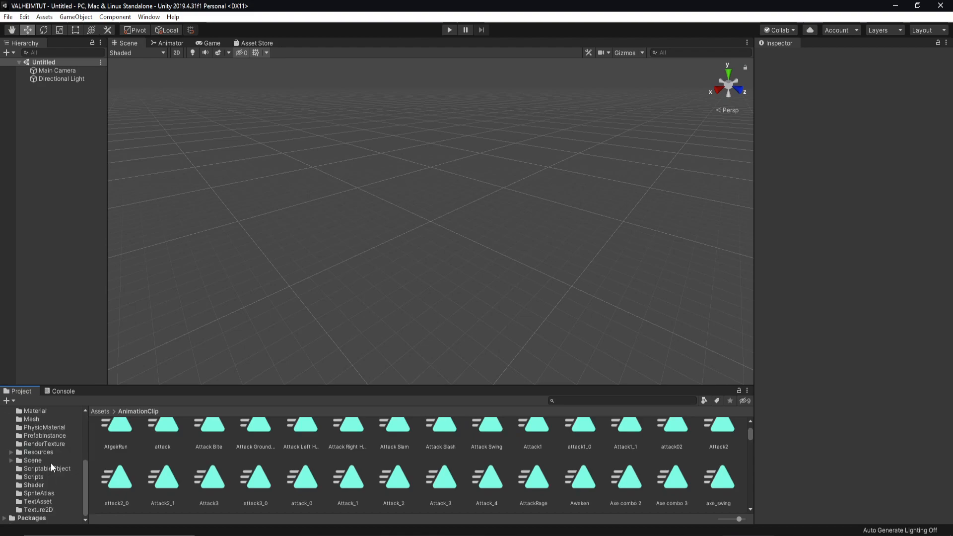
left_click(37, 510, "shift")
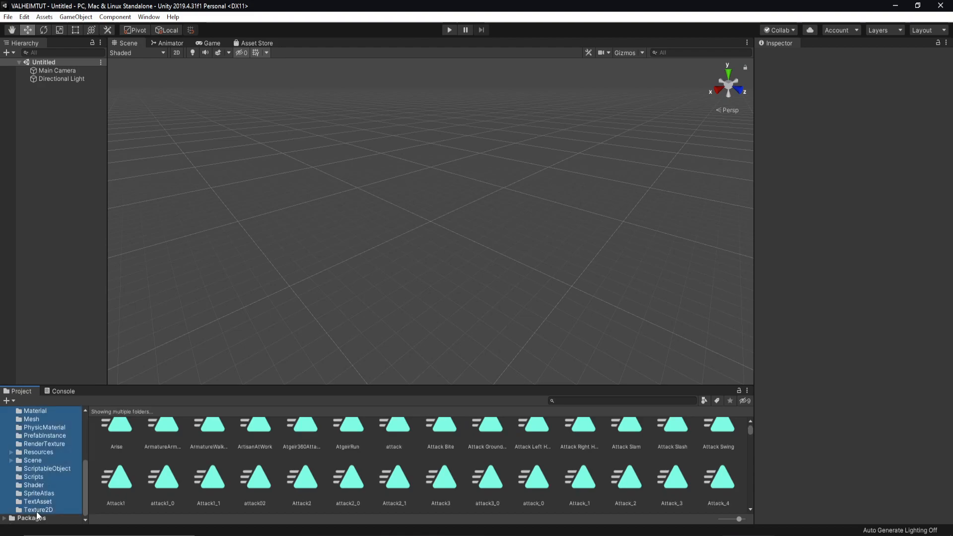
scroll(43, 460, "up", 4)
scroll(32, 469, "down", 4)
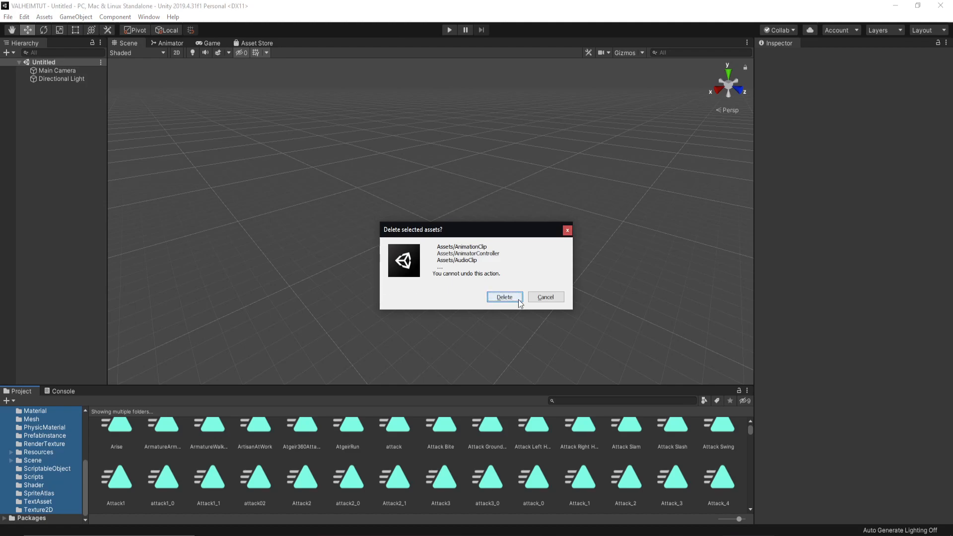
left_click(506, 297)
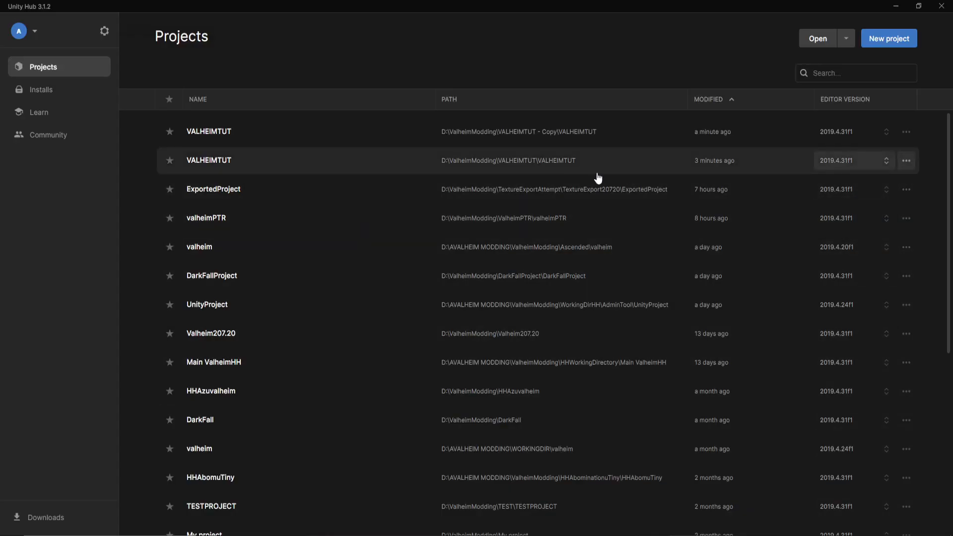
Open the original VALHEIMTUT project from Unity Hub and browse its PrefabInstance folder.
left_click(571, 169)
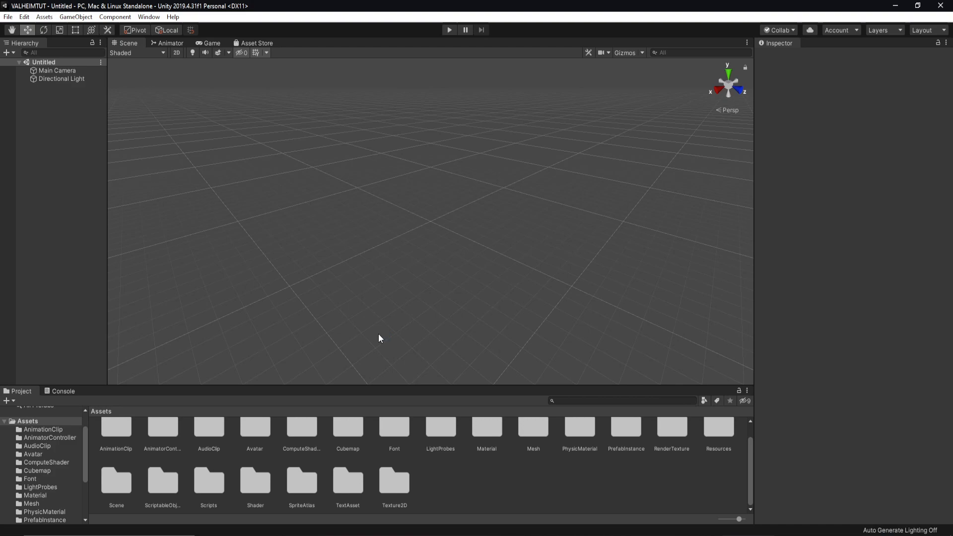
left_click_drag(593, 4, 0, 4)
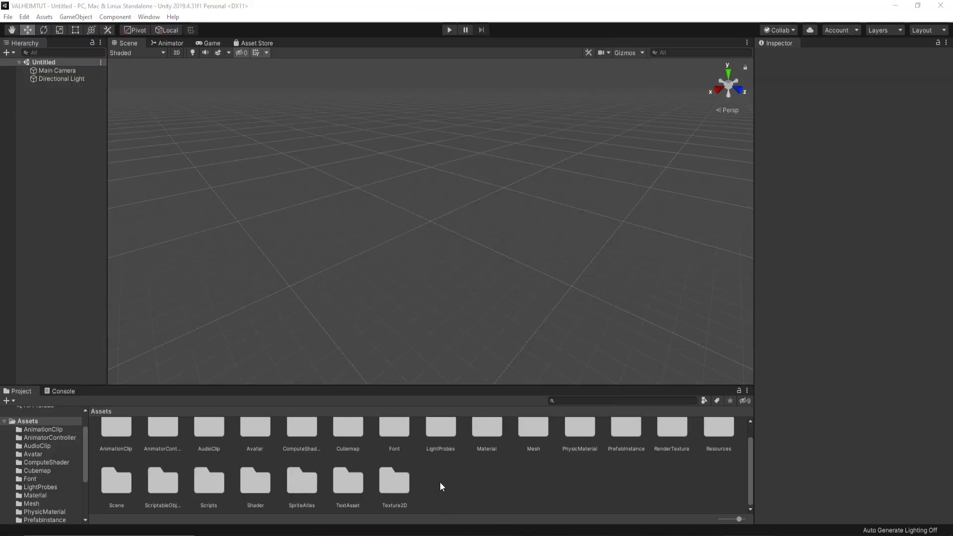
scroll(37, 478, "down", 2)
left_click(44, 489)
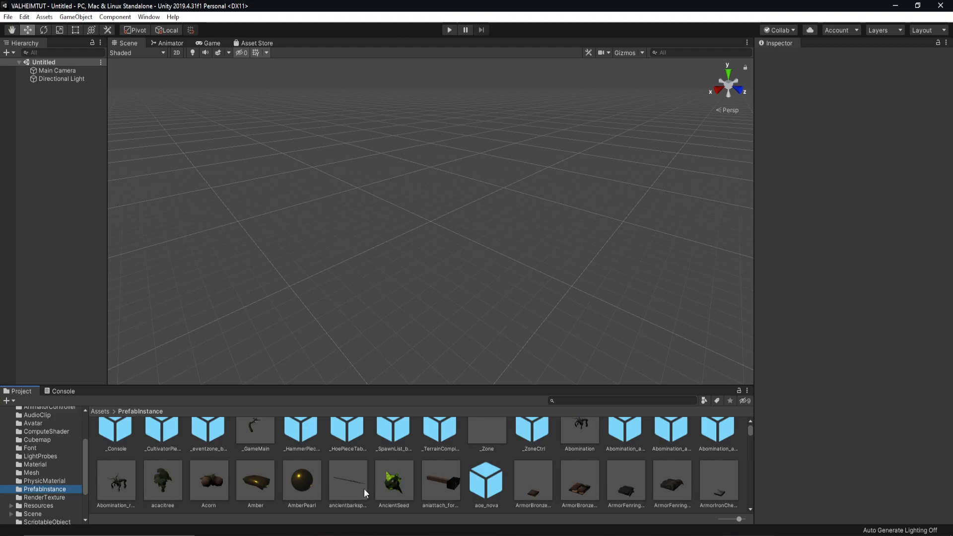
scroll(365, 489, "down", 3)
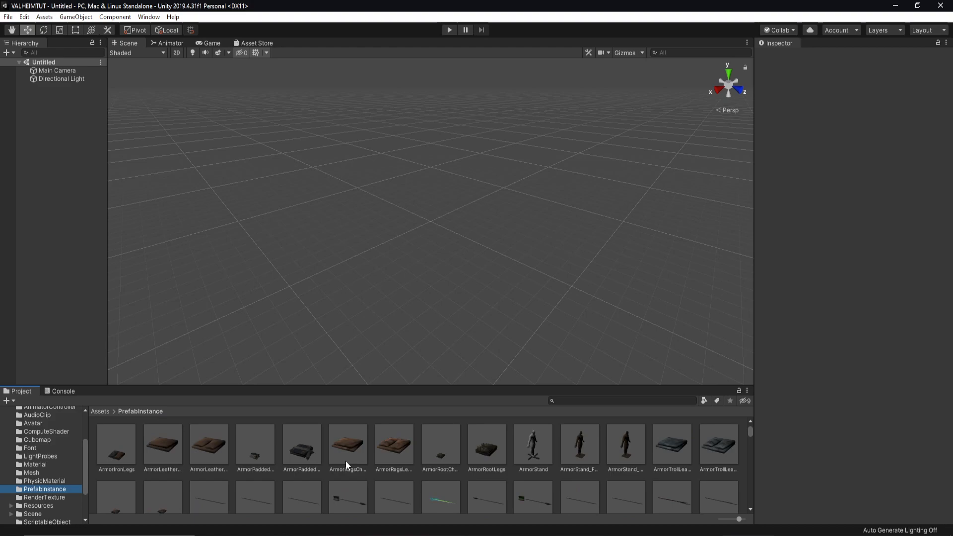
scroll(573, 464, "down", 5)
scroll(574, 464, "down", 15)
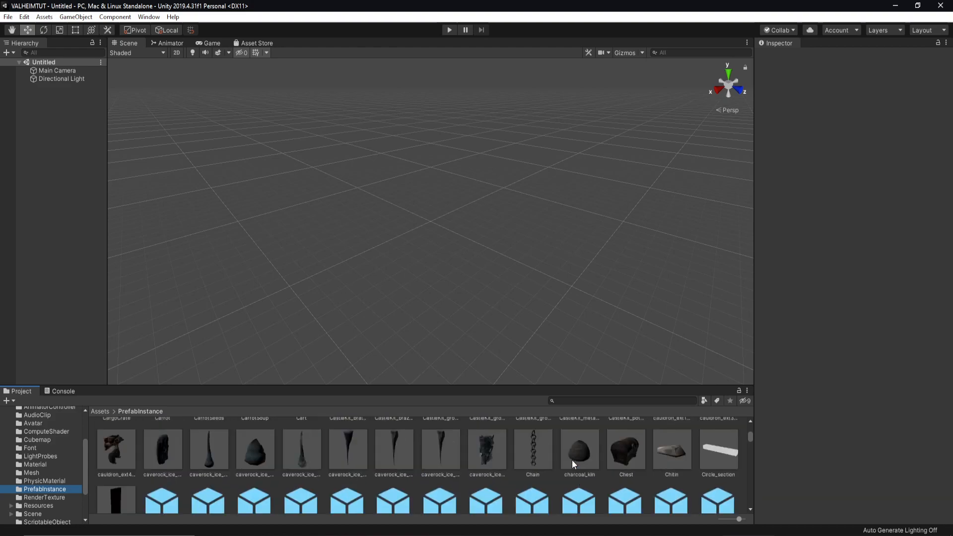
scroll(573, 464, "up", 5)
Search the assets for "dark" and start a package export of the black darkwood_gate prefab from PrefabInstance.
left_click(581, 401)
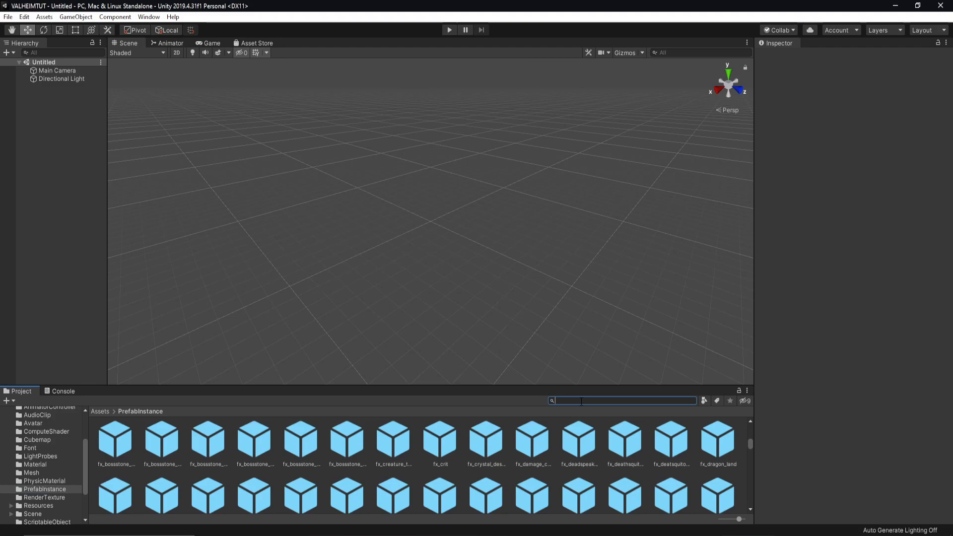
type("dark")
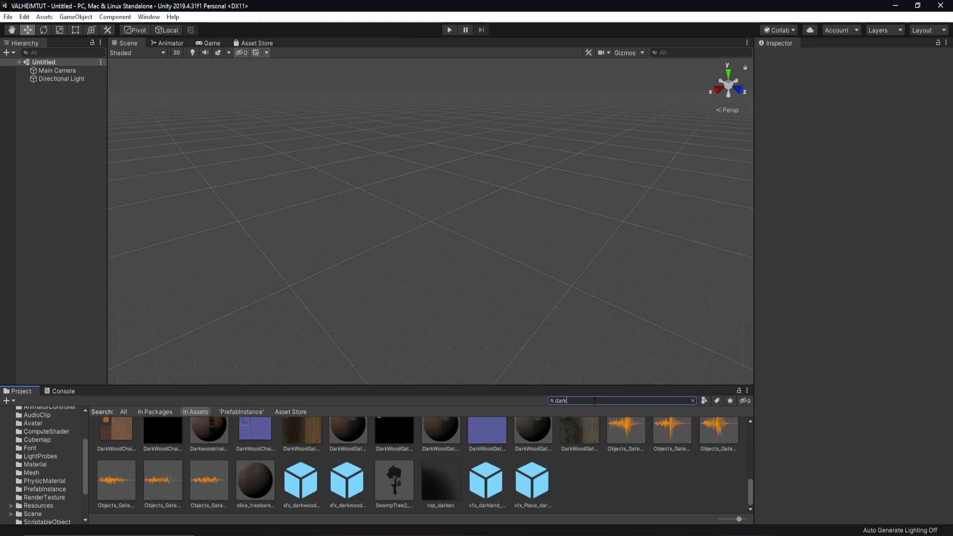
scroll(550, 429, "up", 3)
left_click(350, 470)
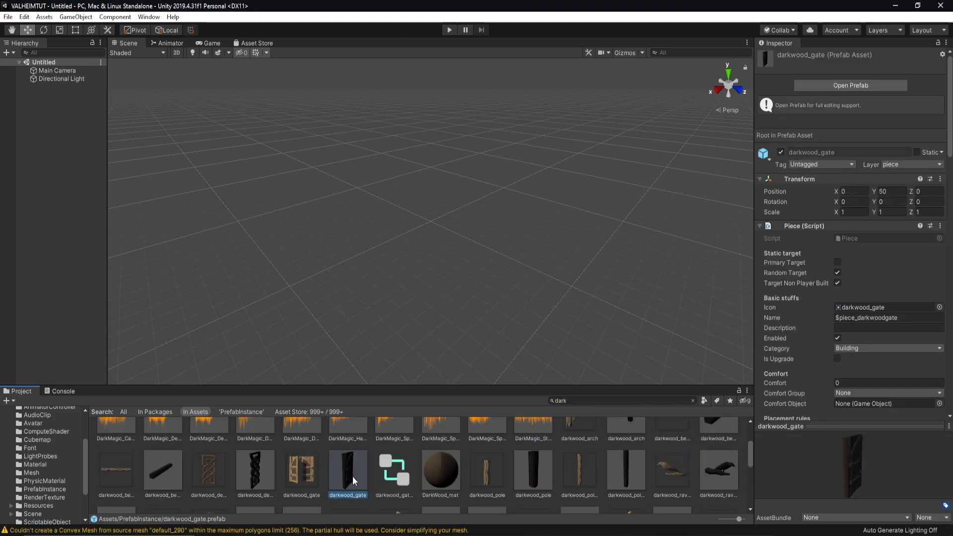
right_click(345, 469)
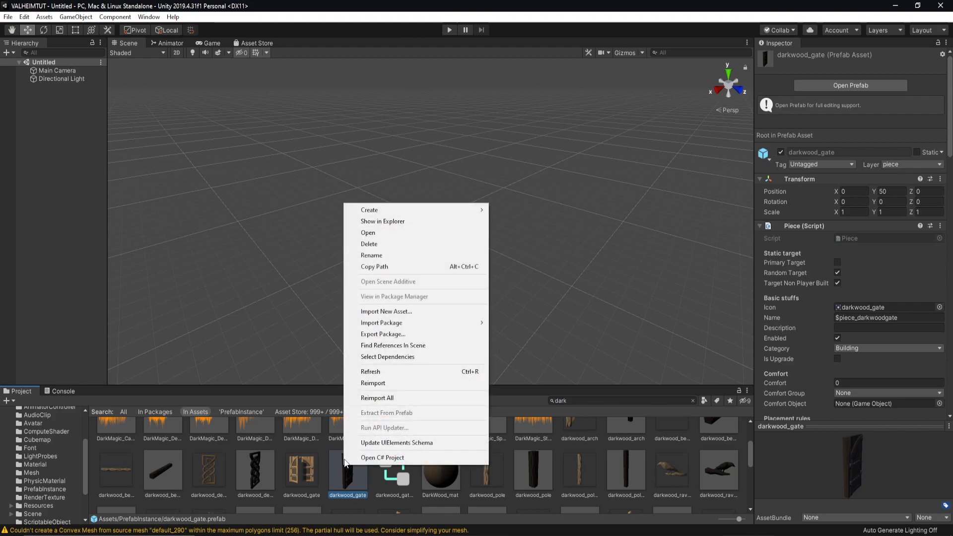
left_click(394, 334)
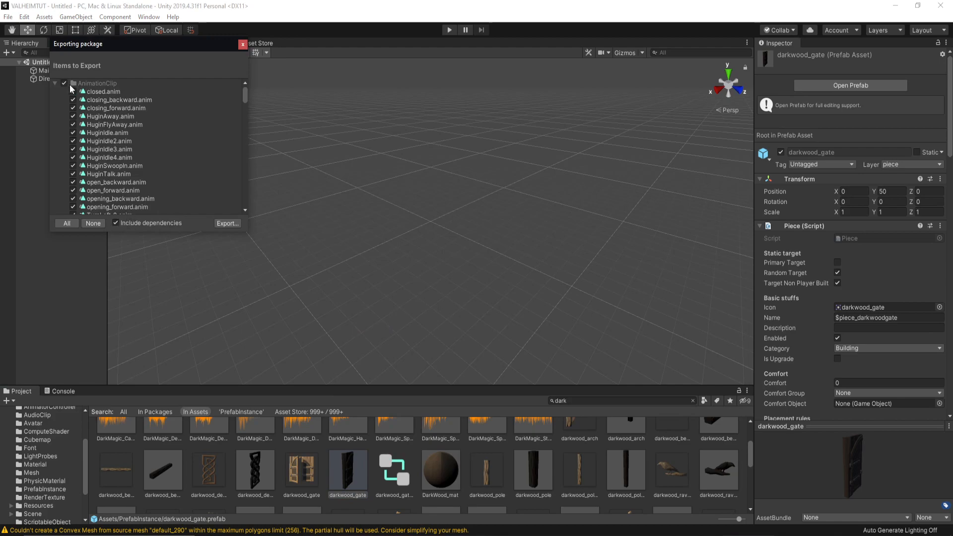
Collapse every folder group from AnimationClip through Texture2D in the package's list of items to export.
left_click(55, 83)
left_click(55, 91)
left_click(56, 100)
left_click(54, 108)
left_click(55, 115)
left_click(54, 124)
left_click(55, 133)
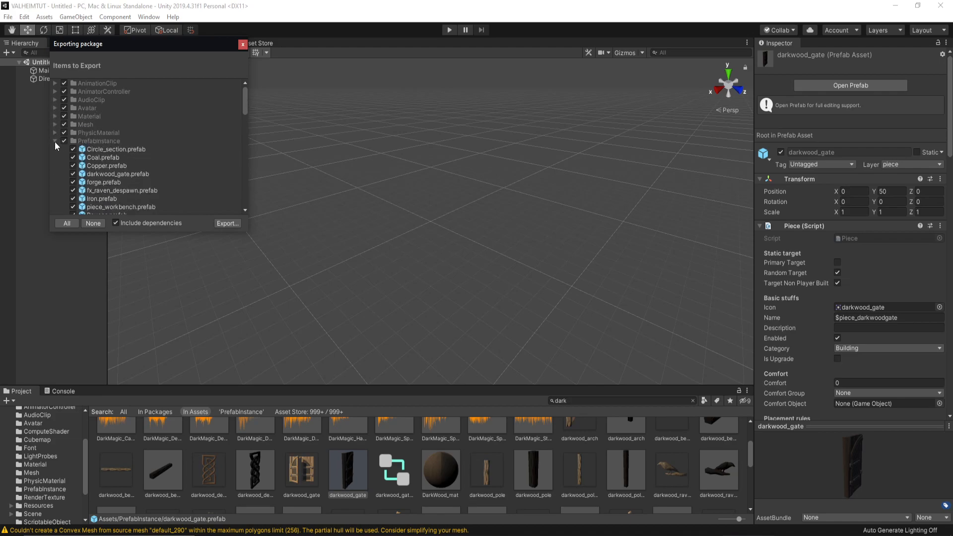
left_click(54, 142)
left_click(56, 148)
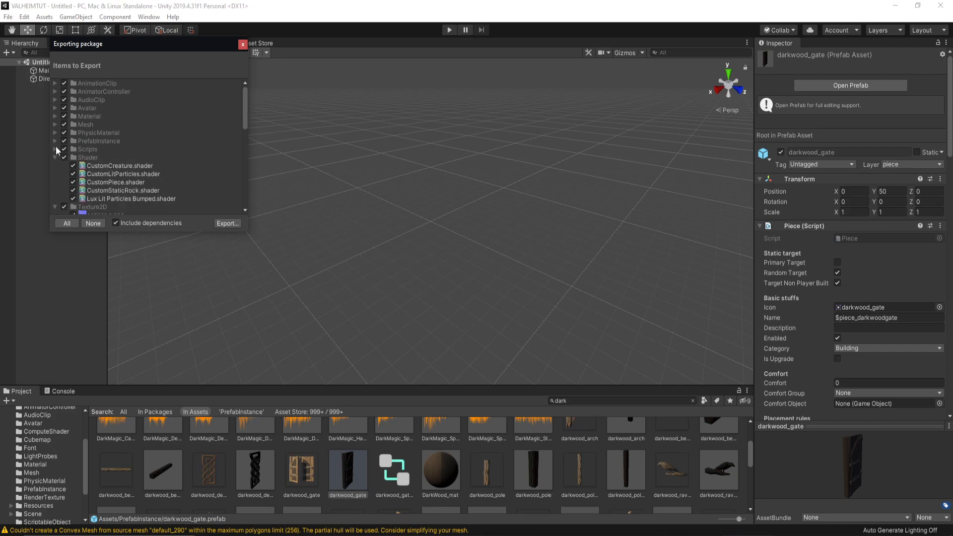
left_click(55, 157)
left_click(55, 165)
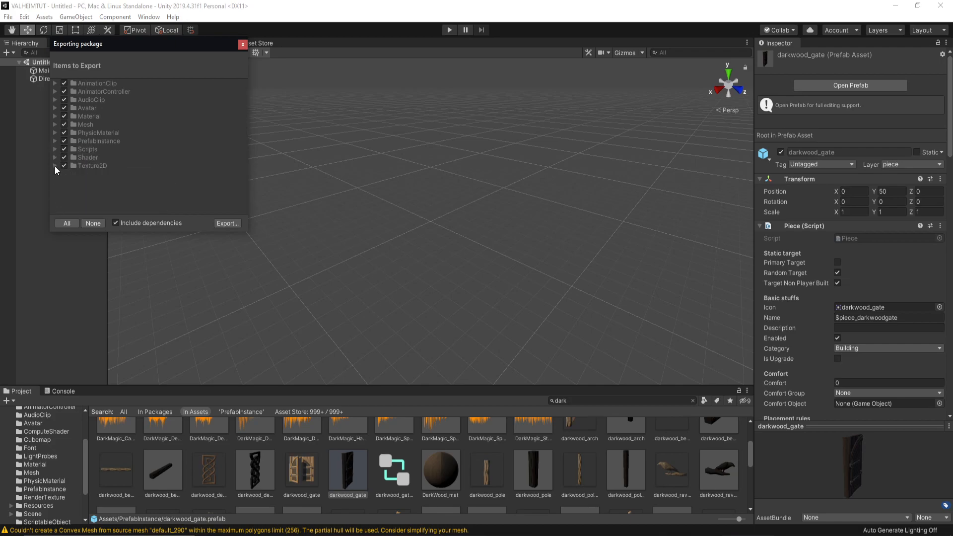
Examine the AudioClip, Avatar, Material and AnimationClip dependencies included in the package, and collapse each group again.
left_click(55, 100)
left_click(55, 100)
left_click(55, 99)
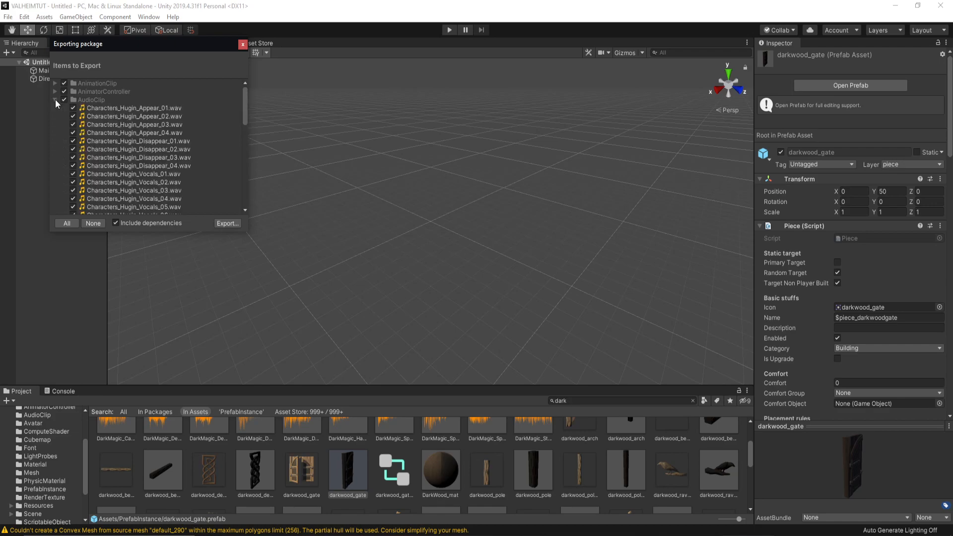
left_click(55, 99)
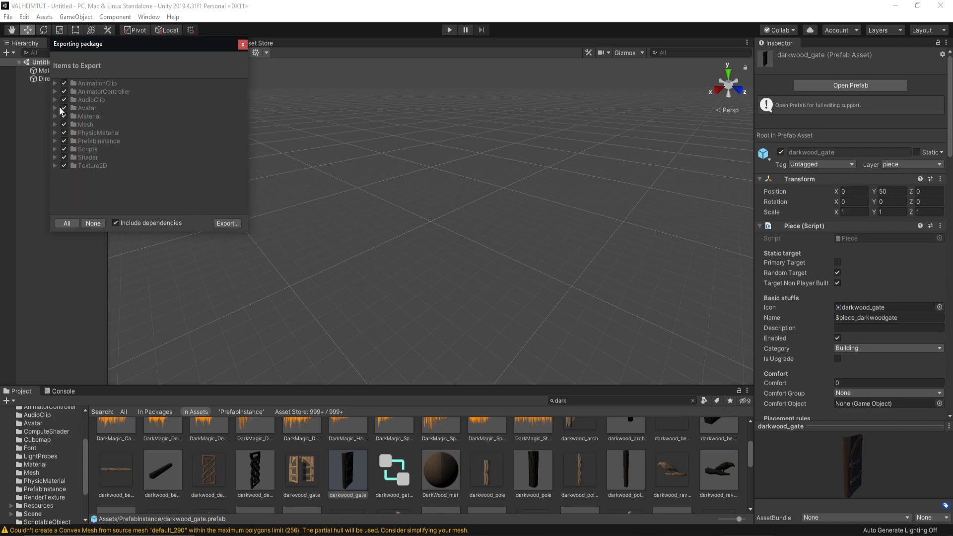
left_click(55, 107)
left_click(55, 108)
left_click(55, 116)
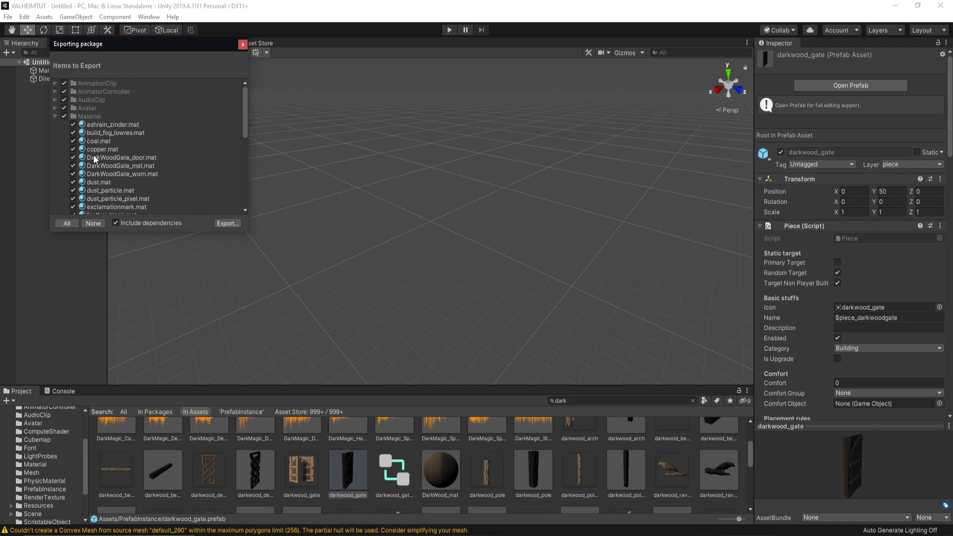
left_click(54, 84)
scroll(101, 104, "down", 4)
scroll(99, 131, "up", 4)
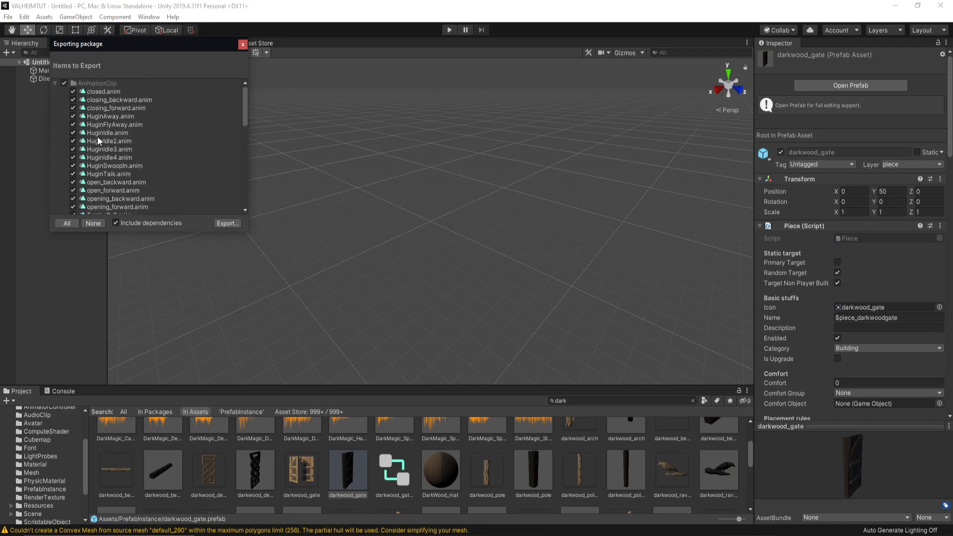
left_click(54, 83)
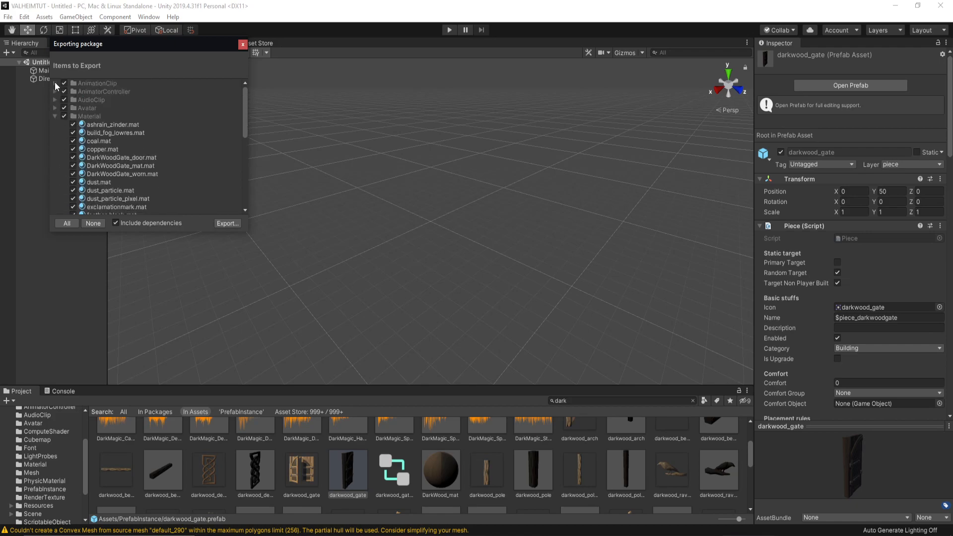
left_click(55, 116)
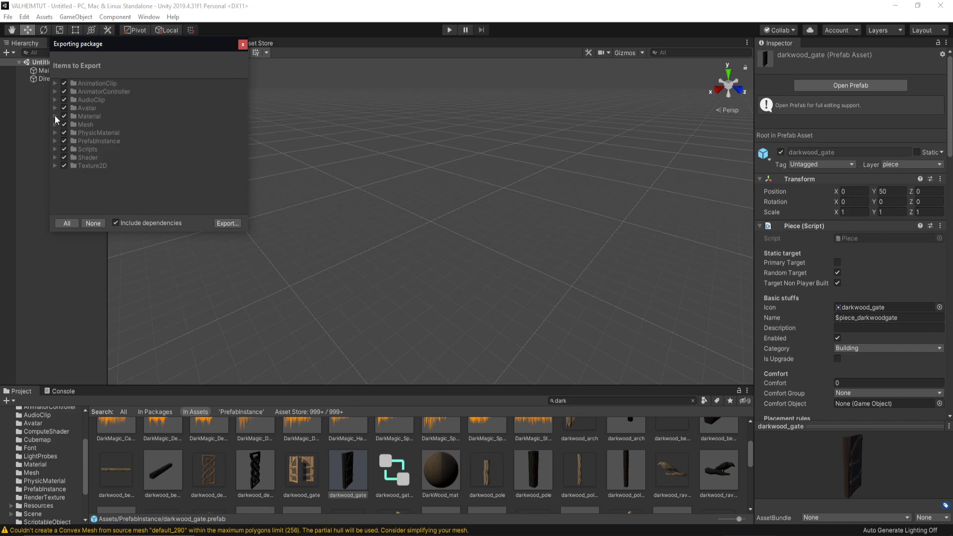
Proceed with the export of all listed items and browse to the ValheimModding folder as the save location.
left_click(223, 224)
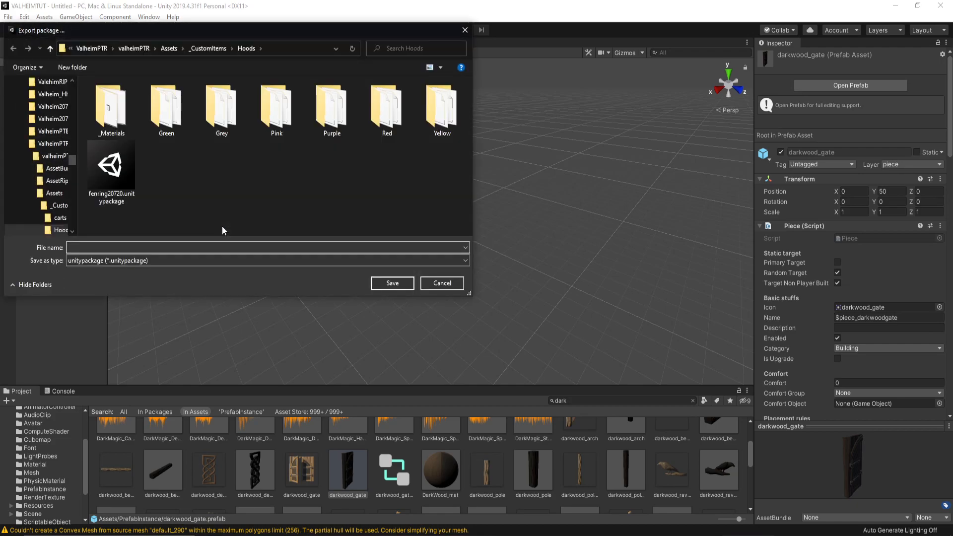
left_click(84, 48)
left_click(174, 48)
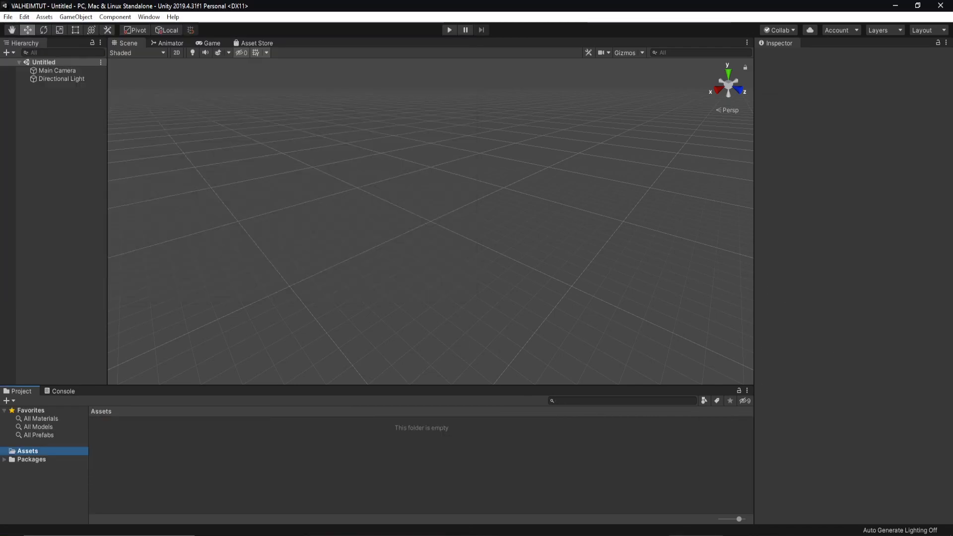
Switch to the emptied VALHEIMTUT copy project, create a folder named _CustomItem in Assets and open it.
left_click(119, 450)
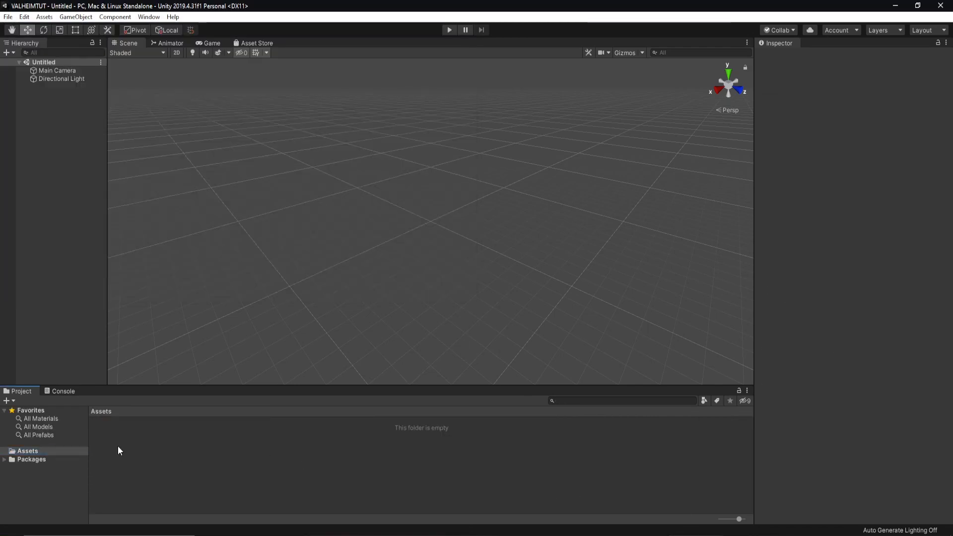
right_click(26, 451)
mouse_move(95, 201)
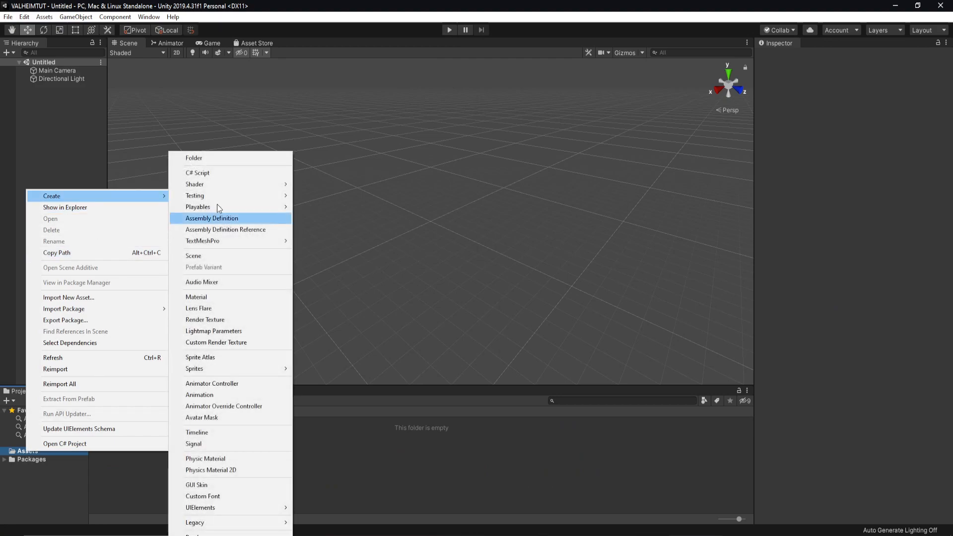
left_click(213, 158)
key("BackSpace")
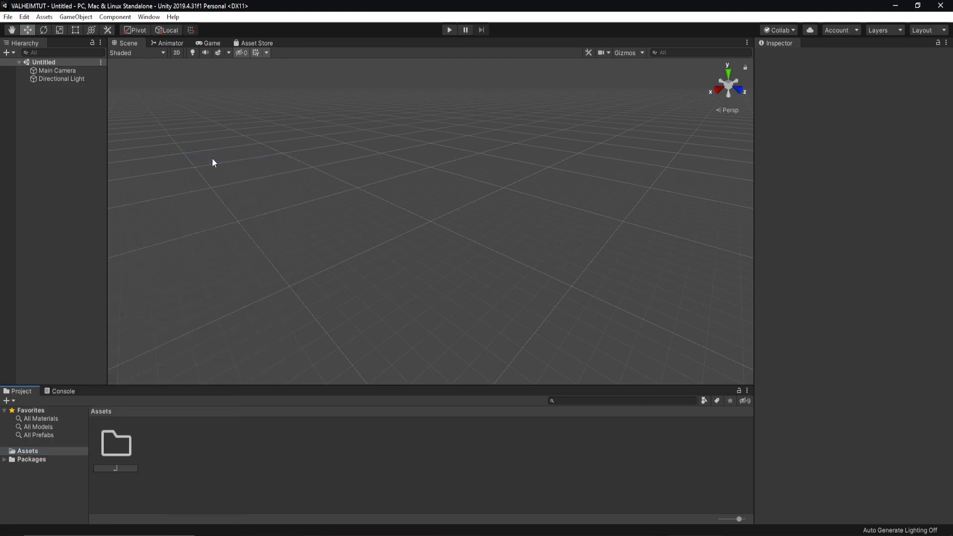
type("_CustomItem")
key("Return")
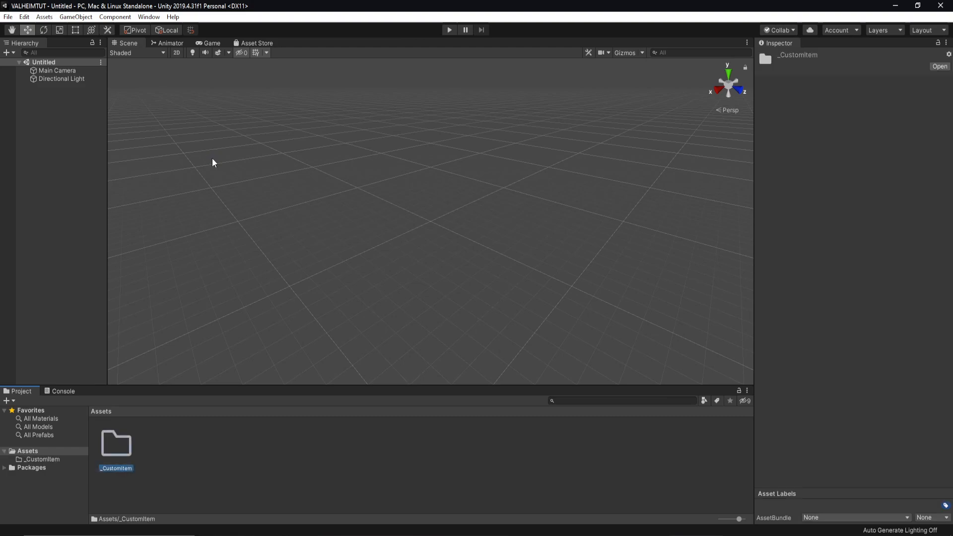
left_click(55, 461)
Back in the original project's export, save the package as darkwoodgate in VALHEIMTUT - Copy\VALHEIMTUT\Assets\_CustomItem.
mouse_move(359, 499)
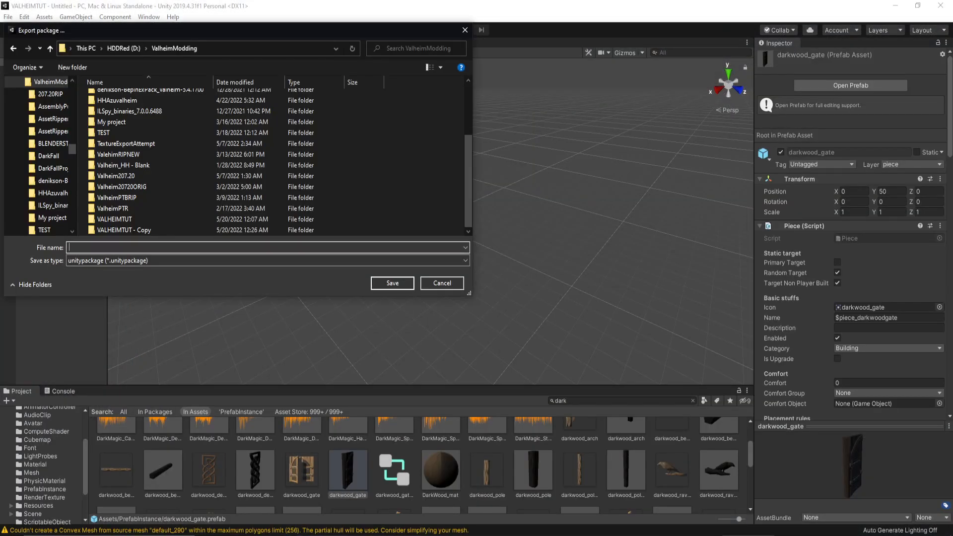
double_click(147, 230)
double_click(115, 94)
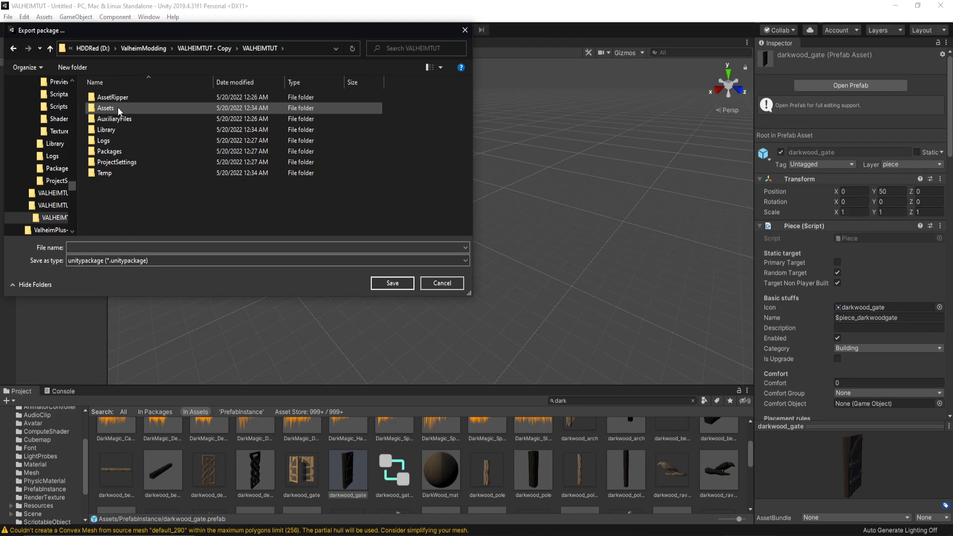
double_click(114, 108)
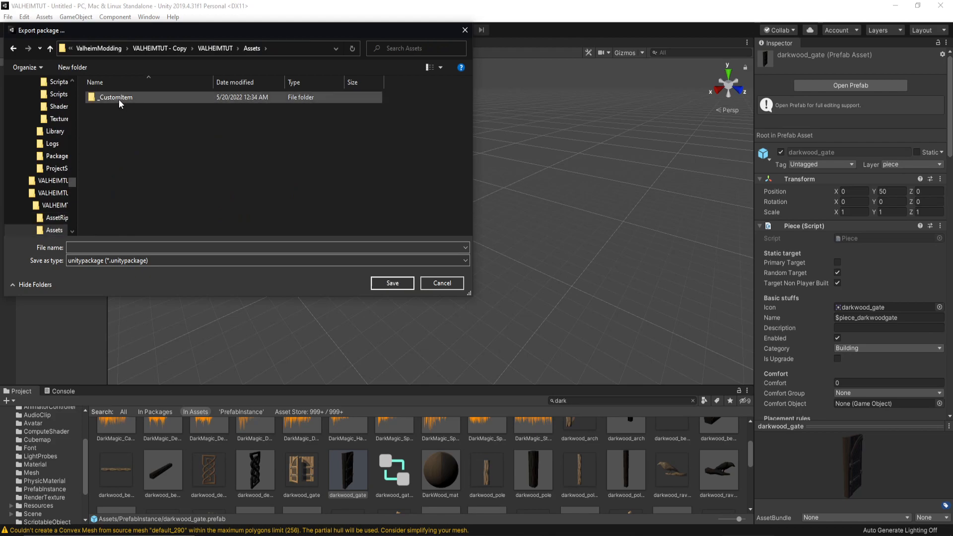
double_click(118, 99)
left_click(247, 248)
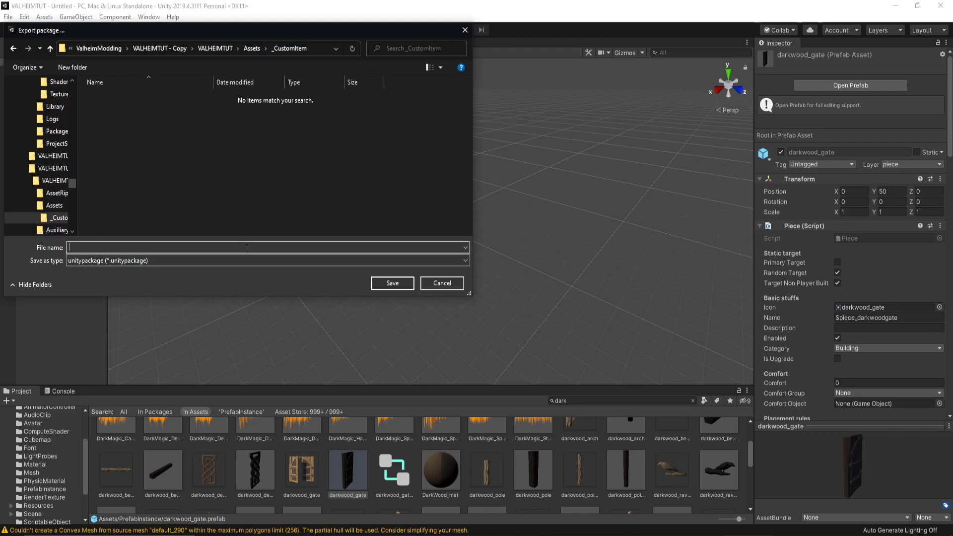
type("darkwoodgate")
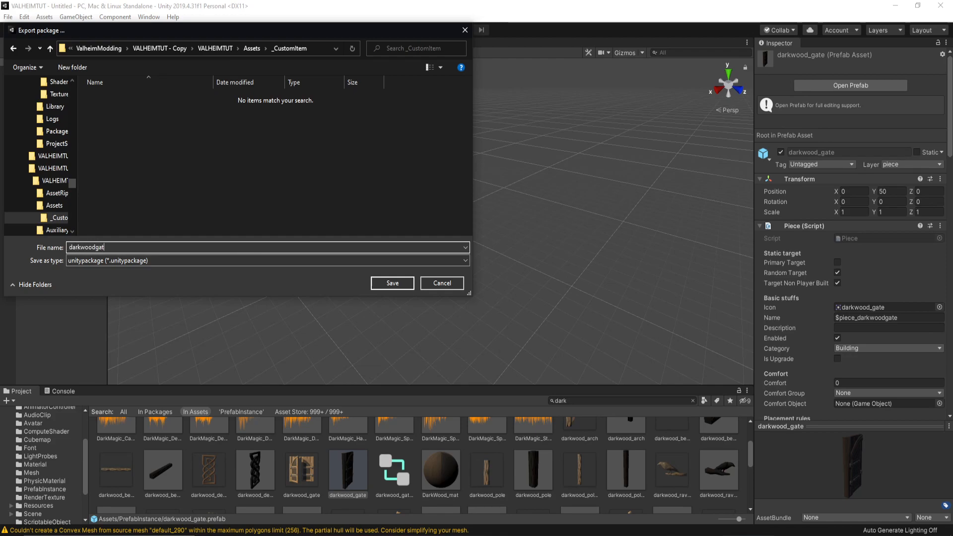
key("Return")
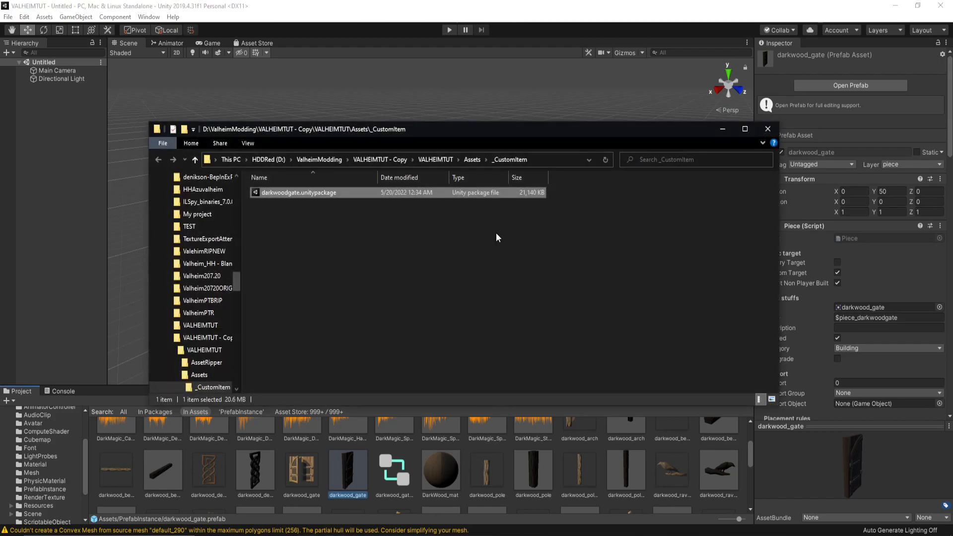
Close the exported package's folder window and check the darkwoodgate package in the copy project's _CustomItem folder.
left_click(760, 191)
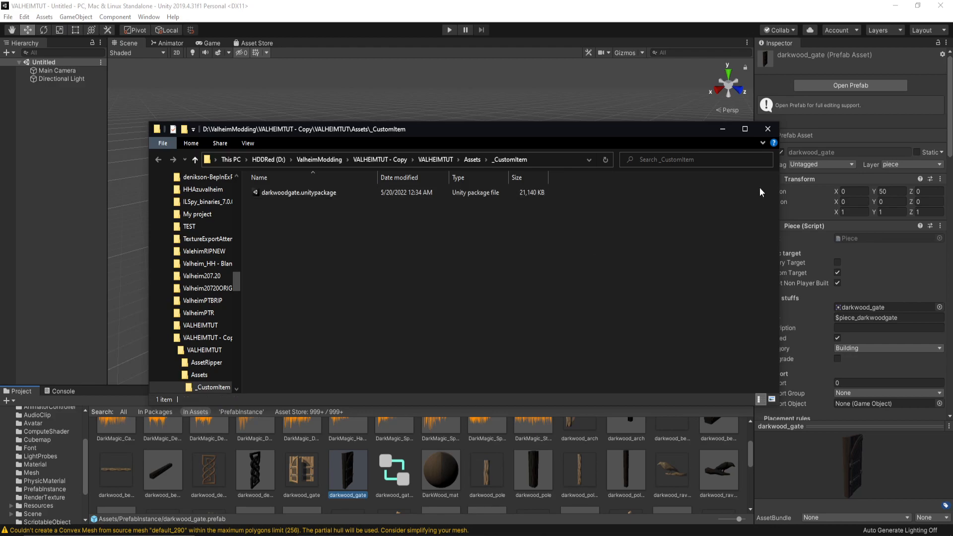
left_click(769, 131)
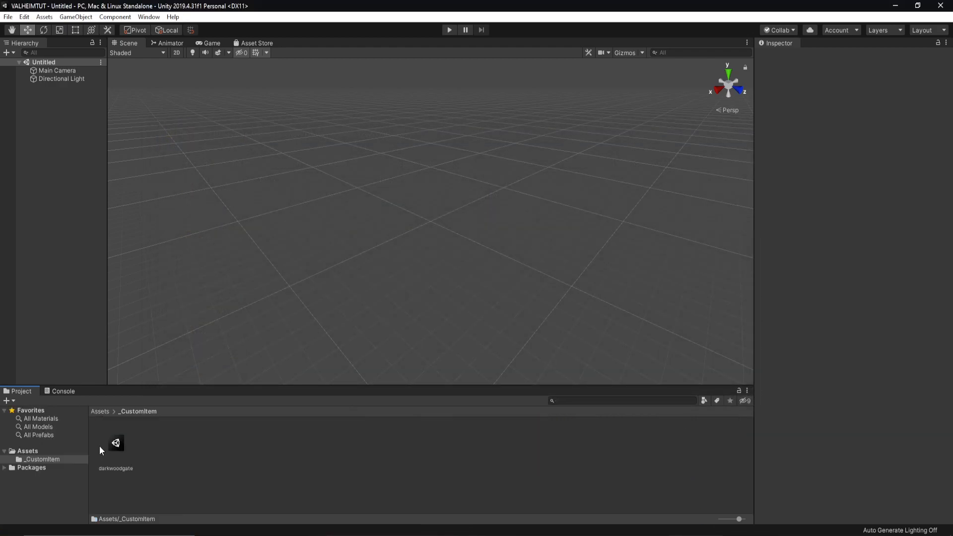
left_click(116, 449)
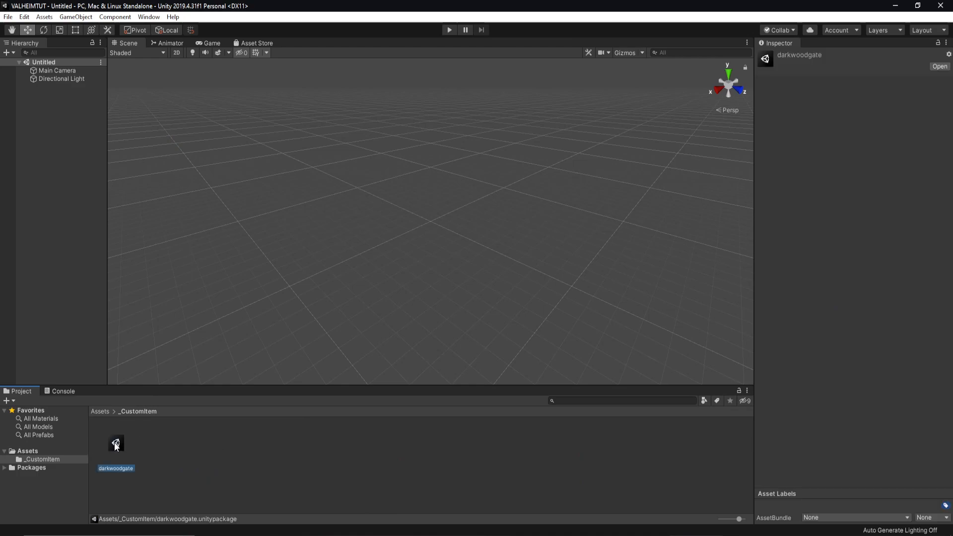
left_click(374, 455)
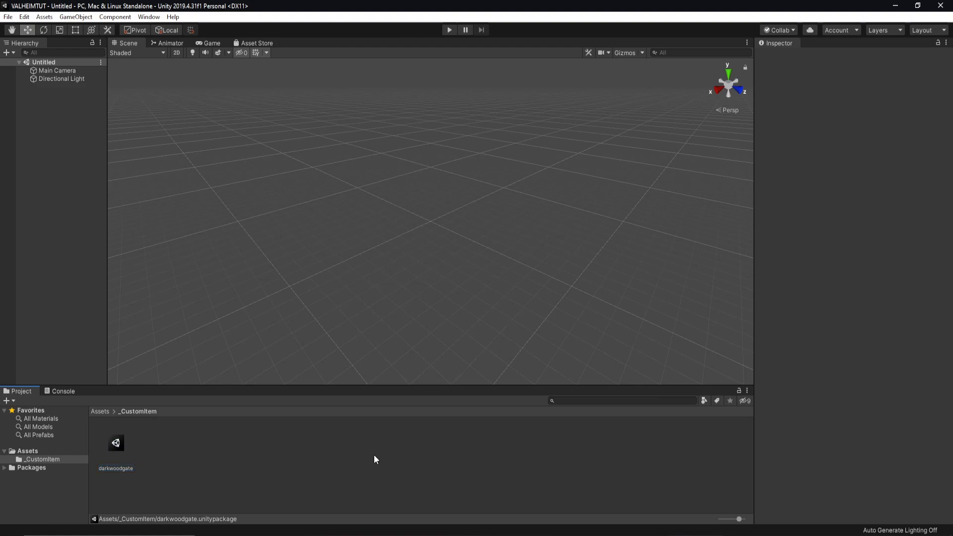